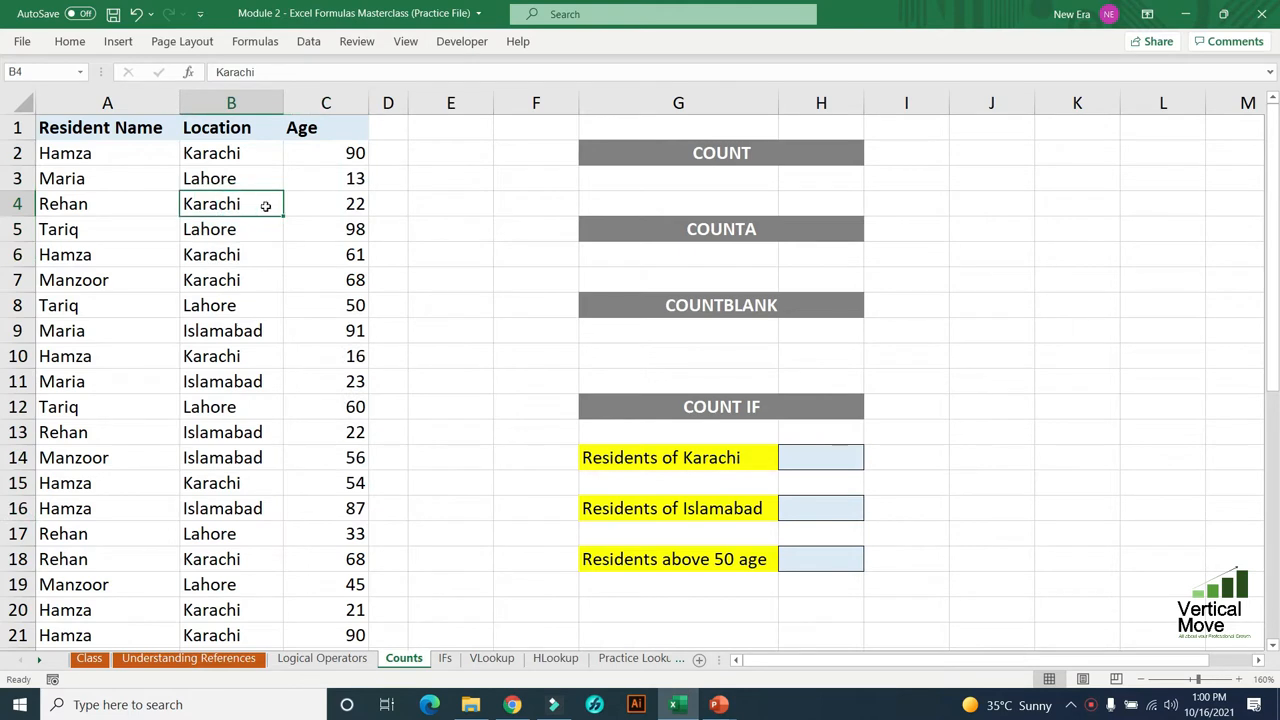
# - Enter a COUNT formula in G3, under the COUNT heading, that counts the ages in C2:C39
pyautogui.click(263, 153)
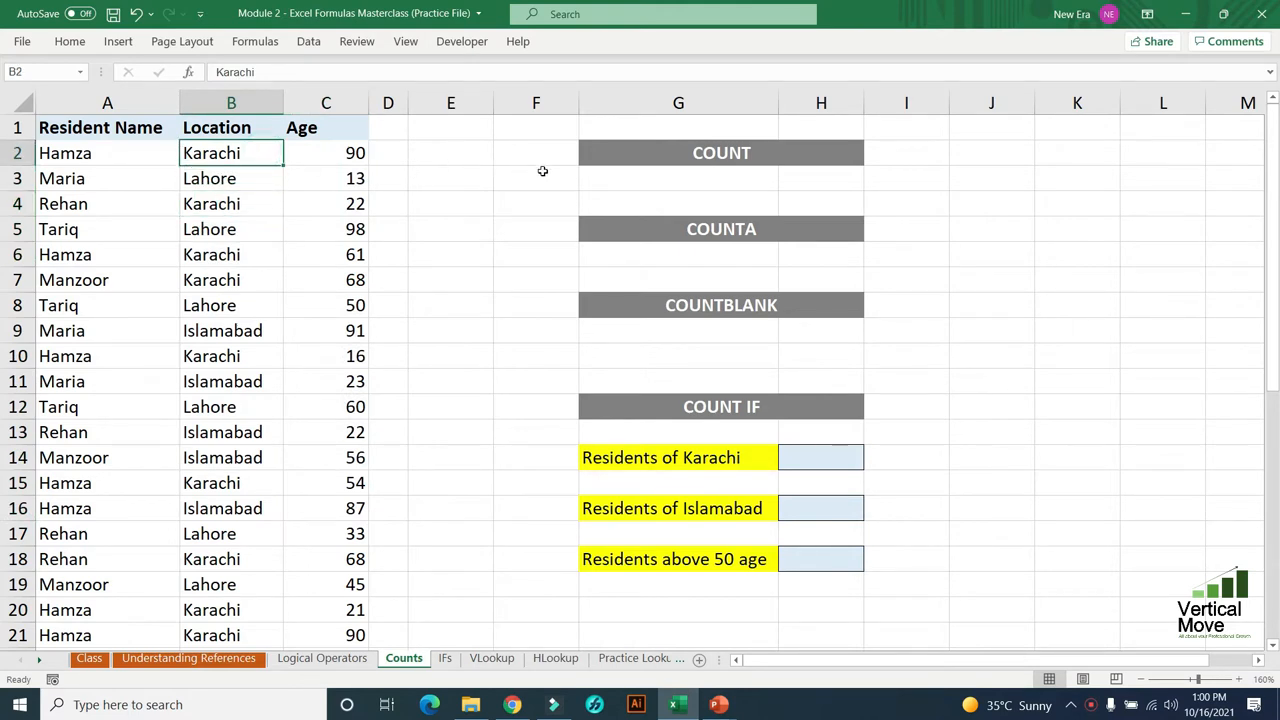
pyautogui.click(647, 176)
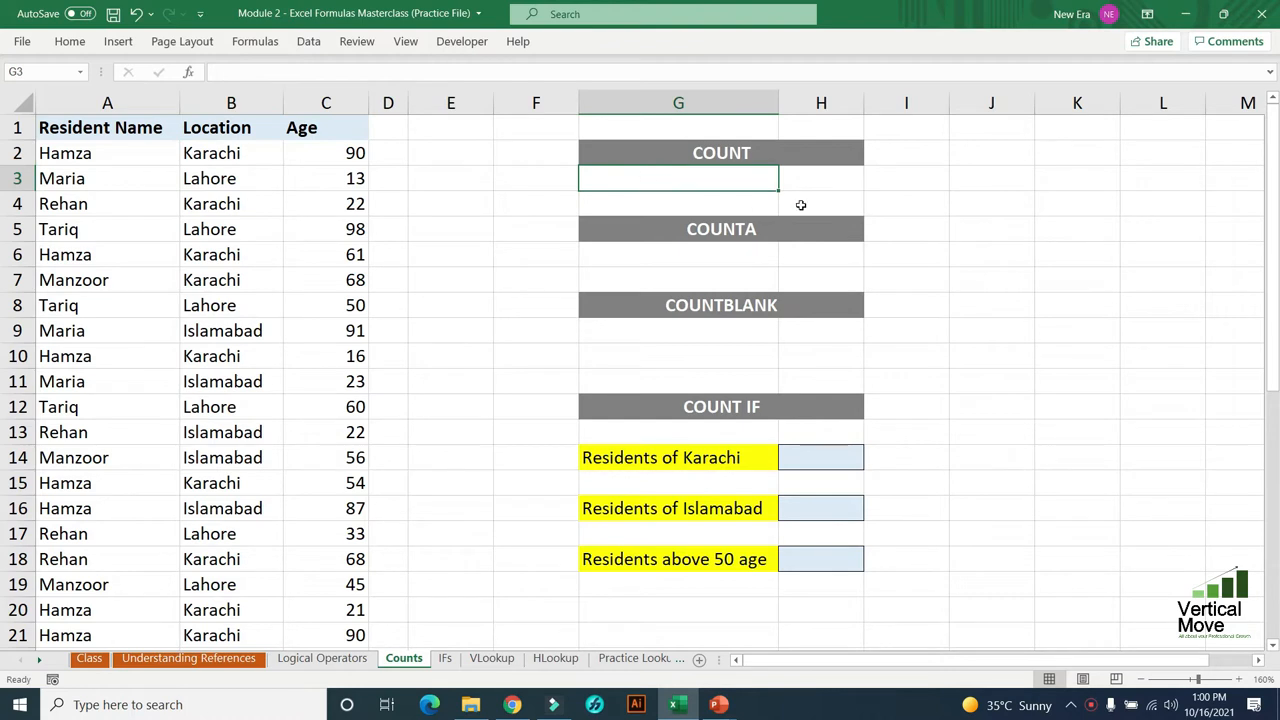
pyautogui.write('=count')
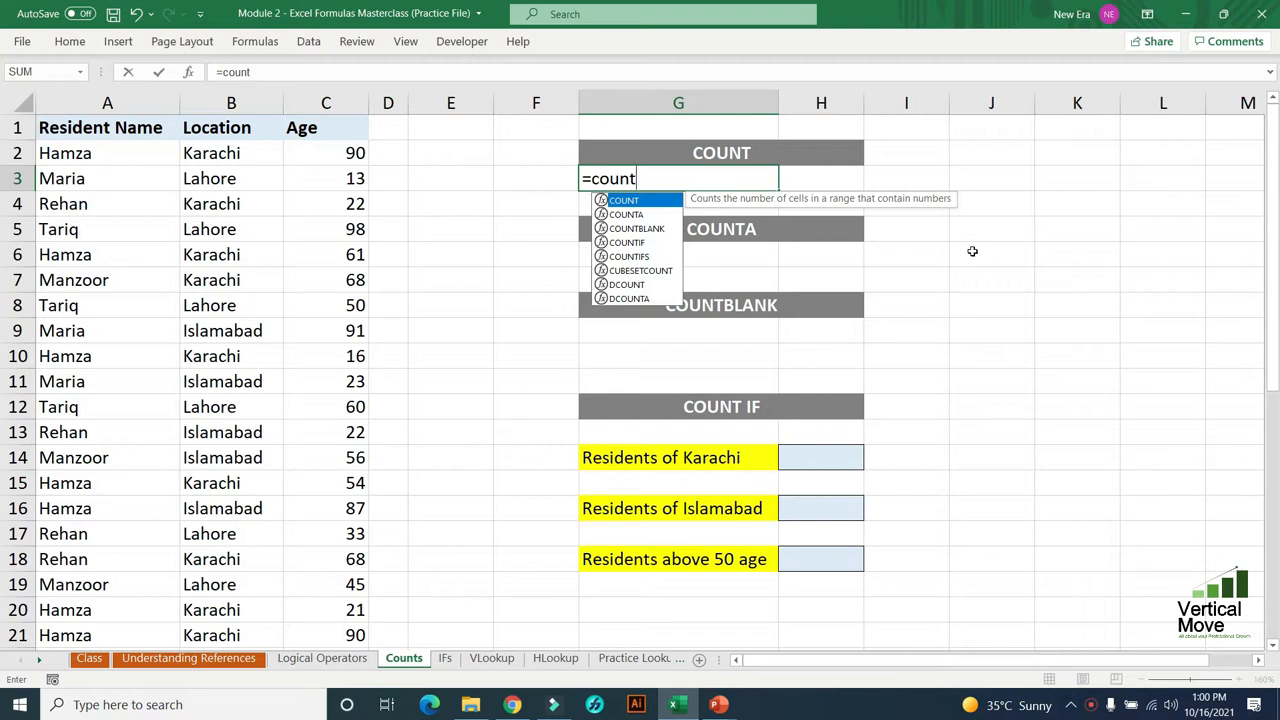
pyautogui.press('Tab')
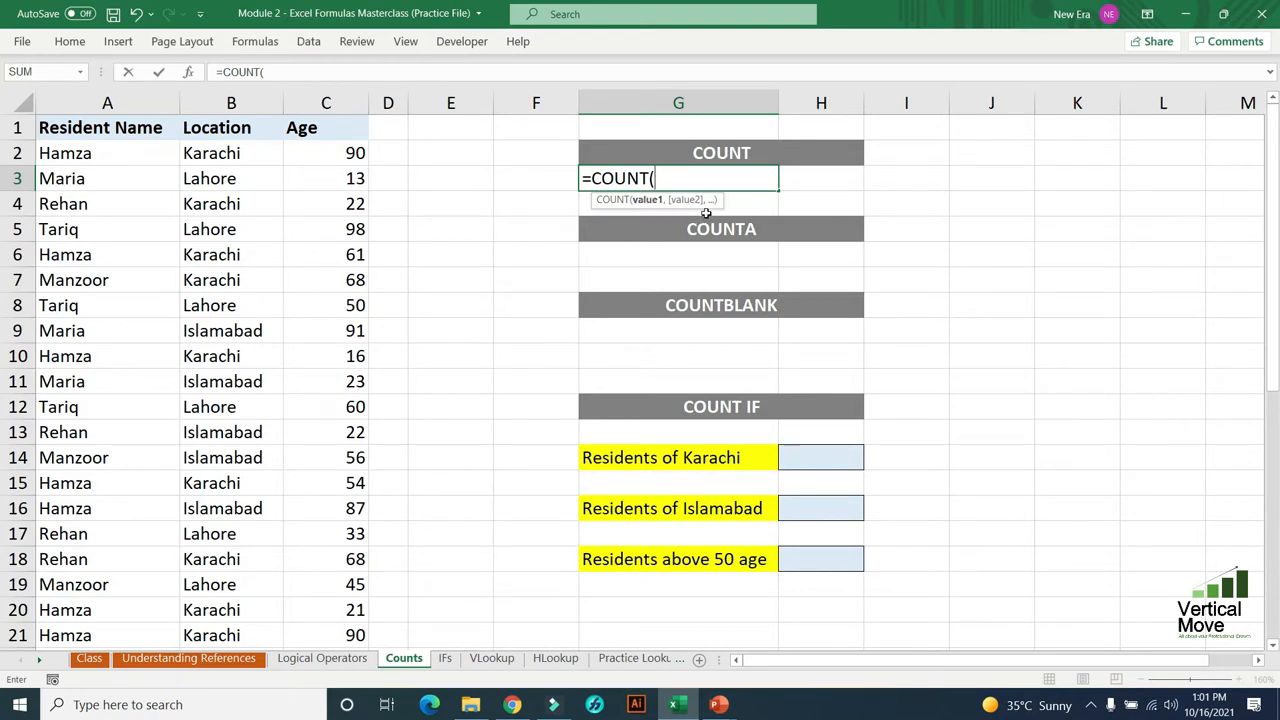
pyautogui.click(343, 150)
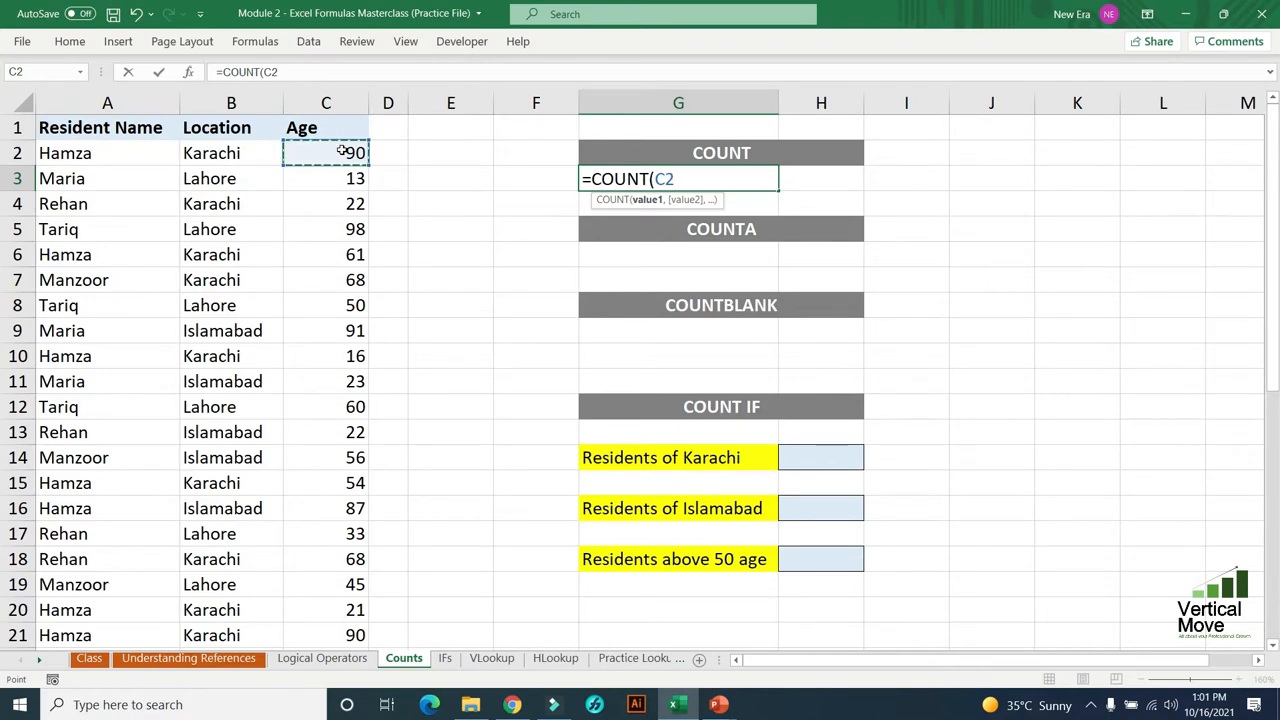
pyautogui.hotkey('ctrl', 'shift', 'Down')
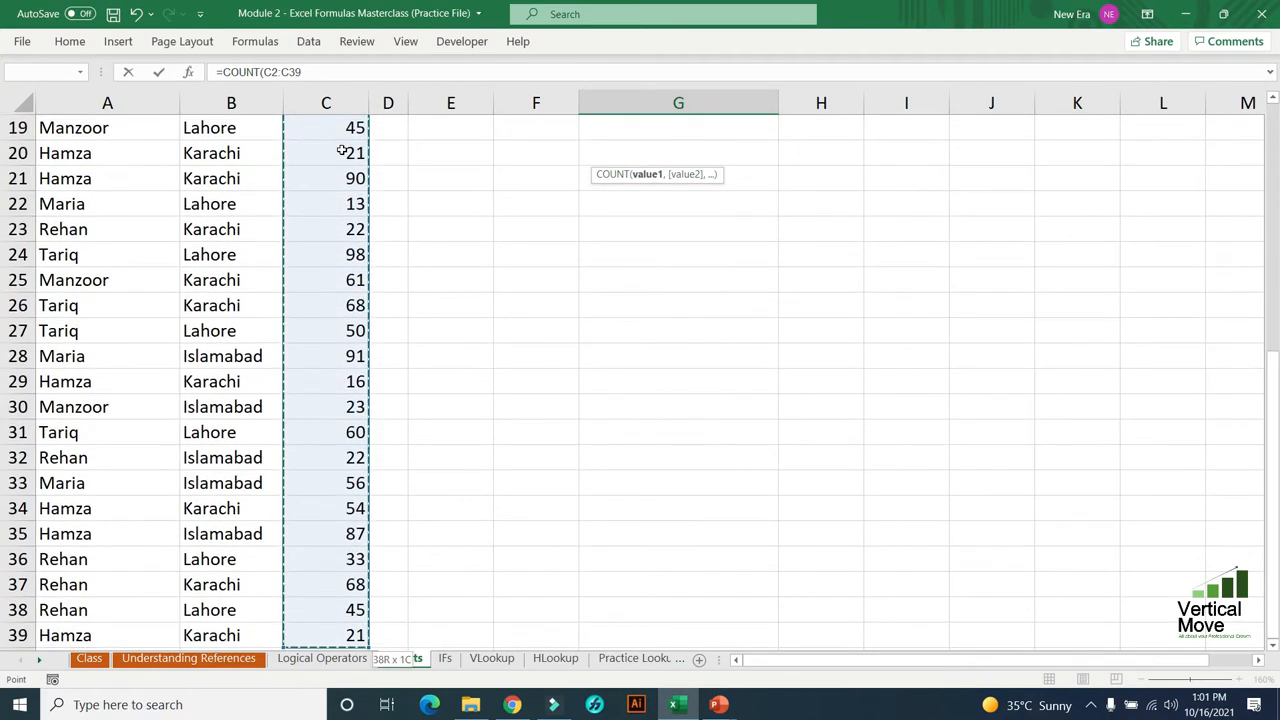
pyautogui.press('Return')
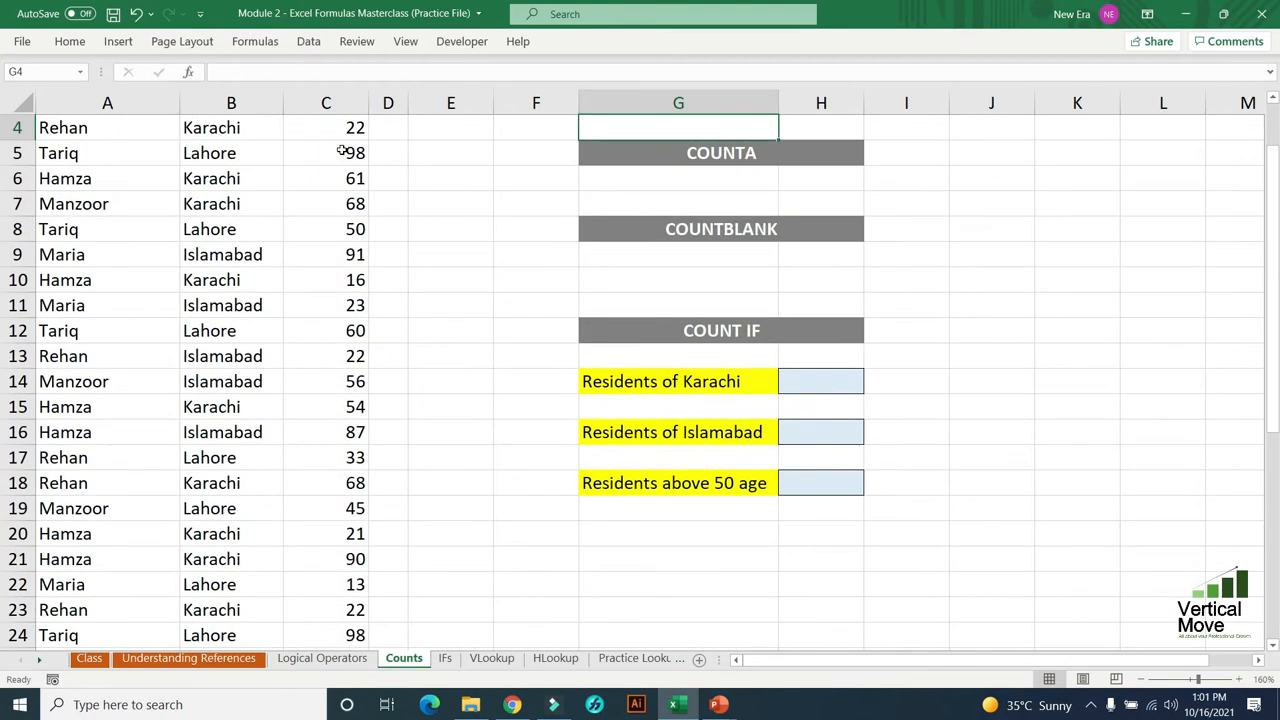
pyautogui.press('Up')
pyautogui.scroll(1, 342, 150)
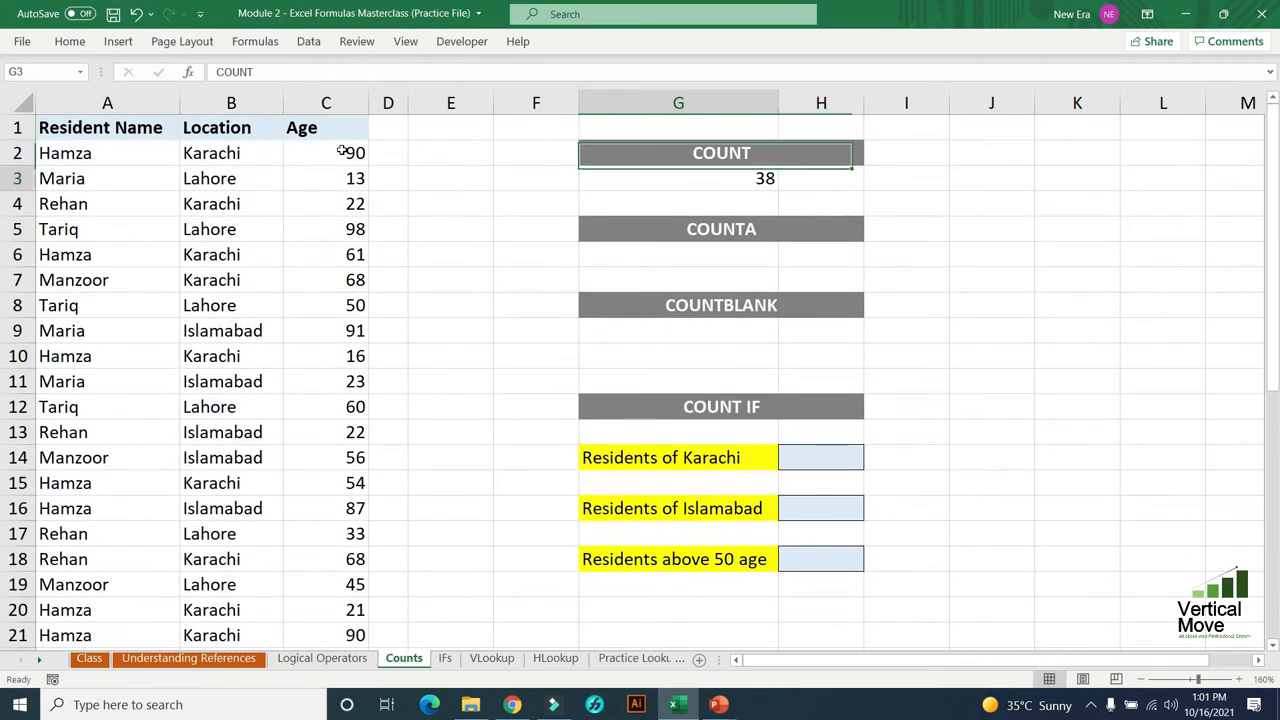
# - Select the ages in C2:C39 to compare their count with the COUNT result in G3
pyautogui.press('Left')
pyautogui.press('Left')
pyautogui.press('Left')
pyautogui.press('Left')
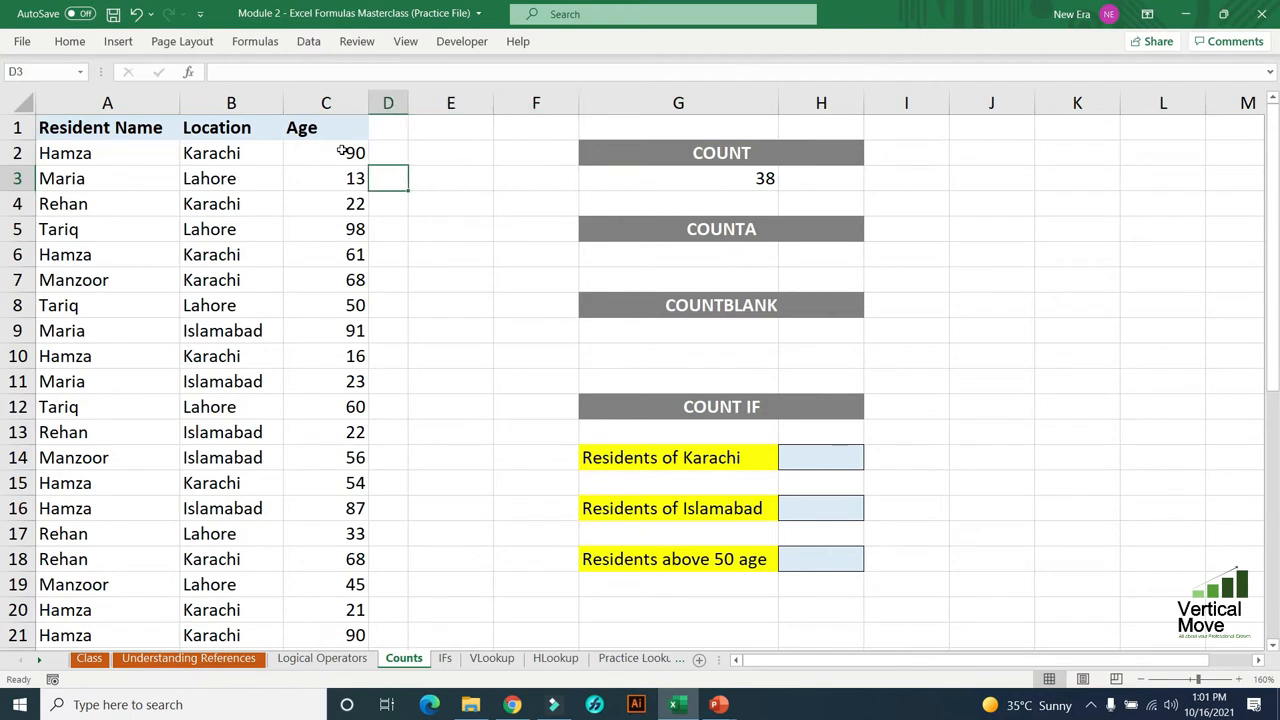
pyautogui.press('Up')
pyautogui.hotkey('ctrl', 'shift', 'Down')
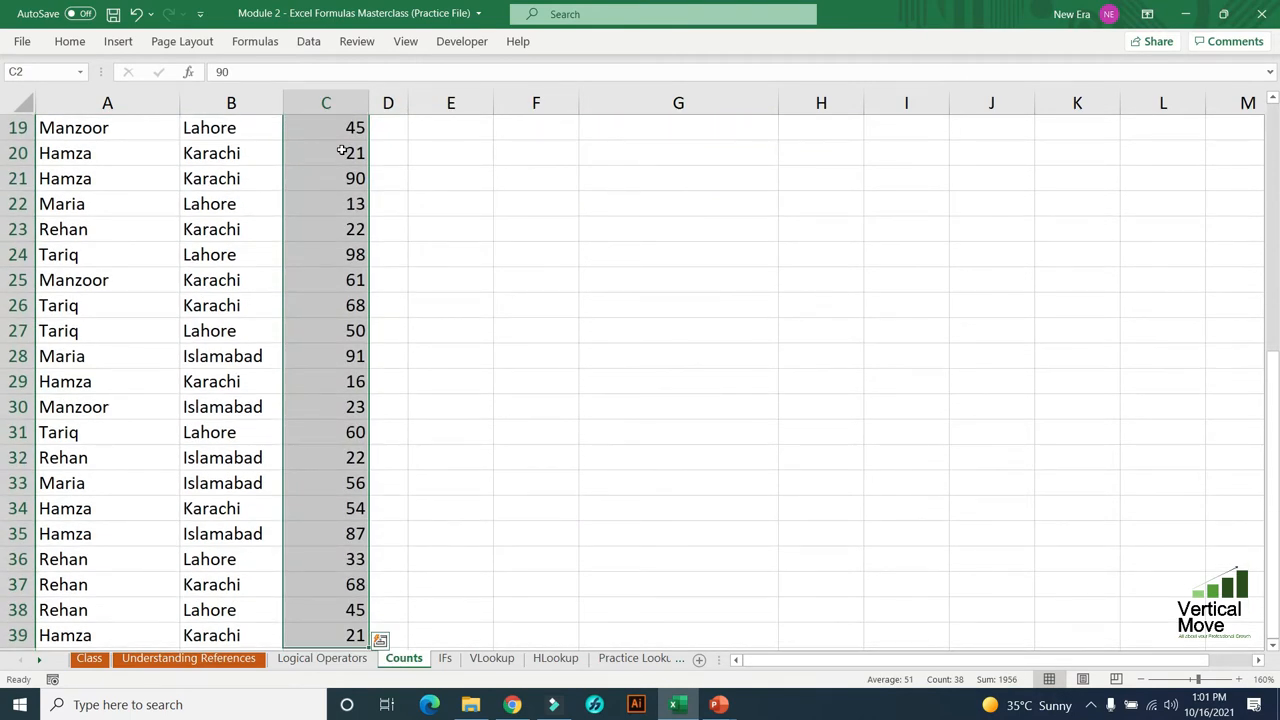
pyautogui.press('Up')
pyautogui.press('Right')
pyautogui.press('Right')
pyautogui.press('Right')
pyautogui.press('Right')
pyautogui.press('Down')
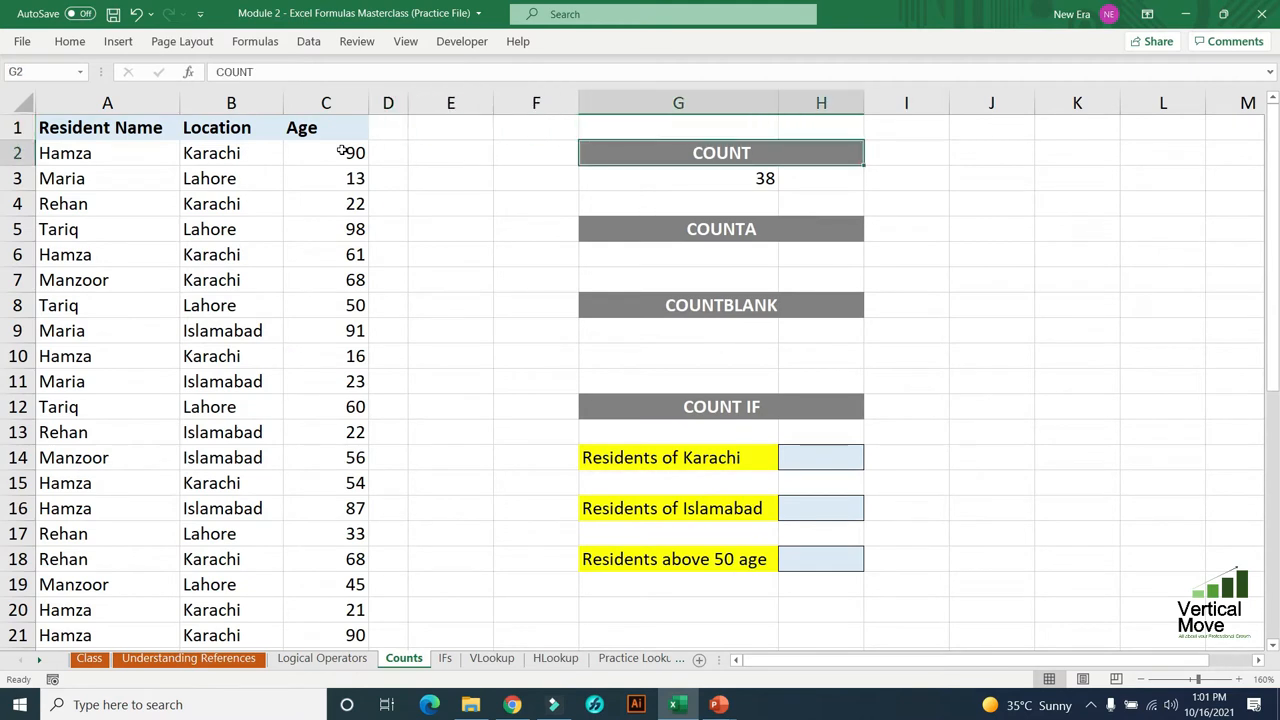
pyautogui.press('Down')
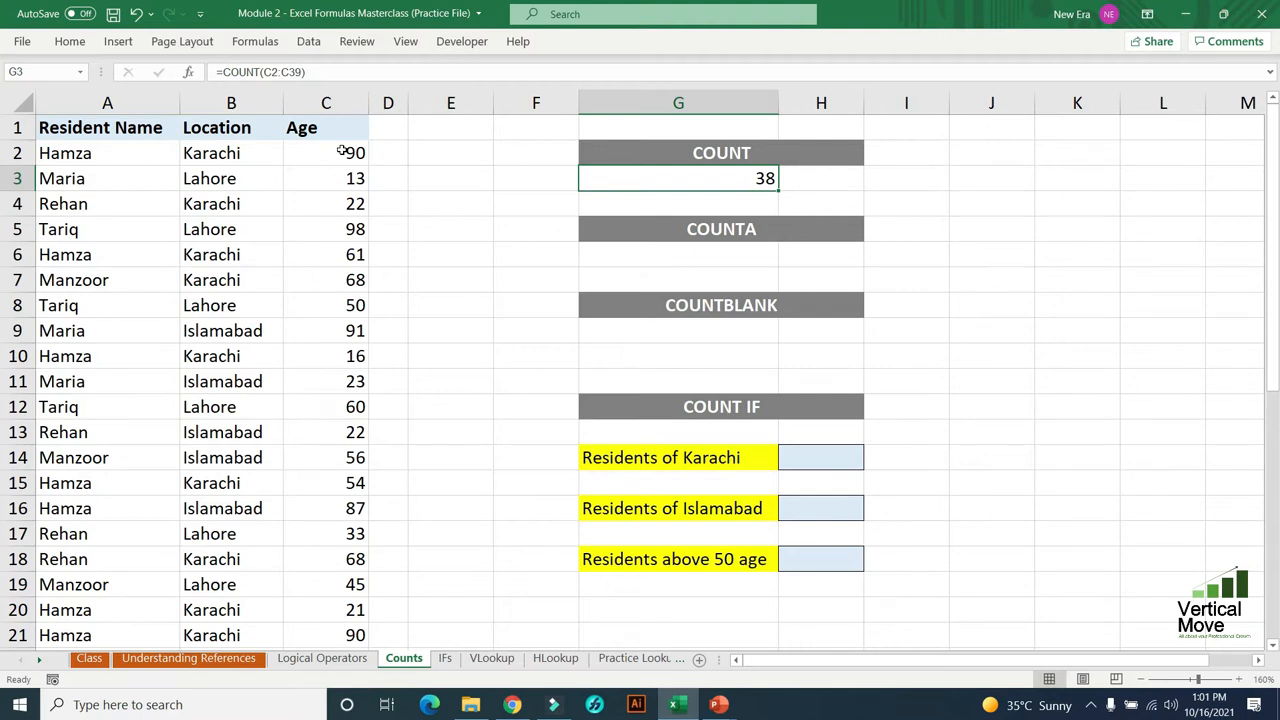
# - Replace the age in C3 with the text "as" and check the effect on the COUNT formula in G3
pyautogui.press('Left')
pyautogui.press('Left')
pyautogui.press('Left')
pyautogui.press('Left')
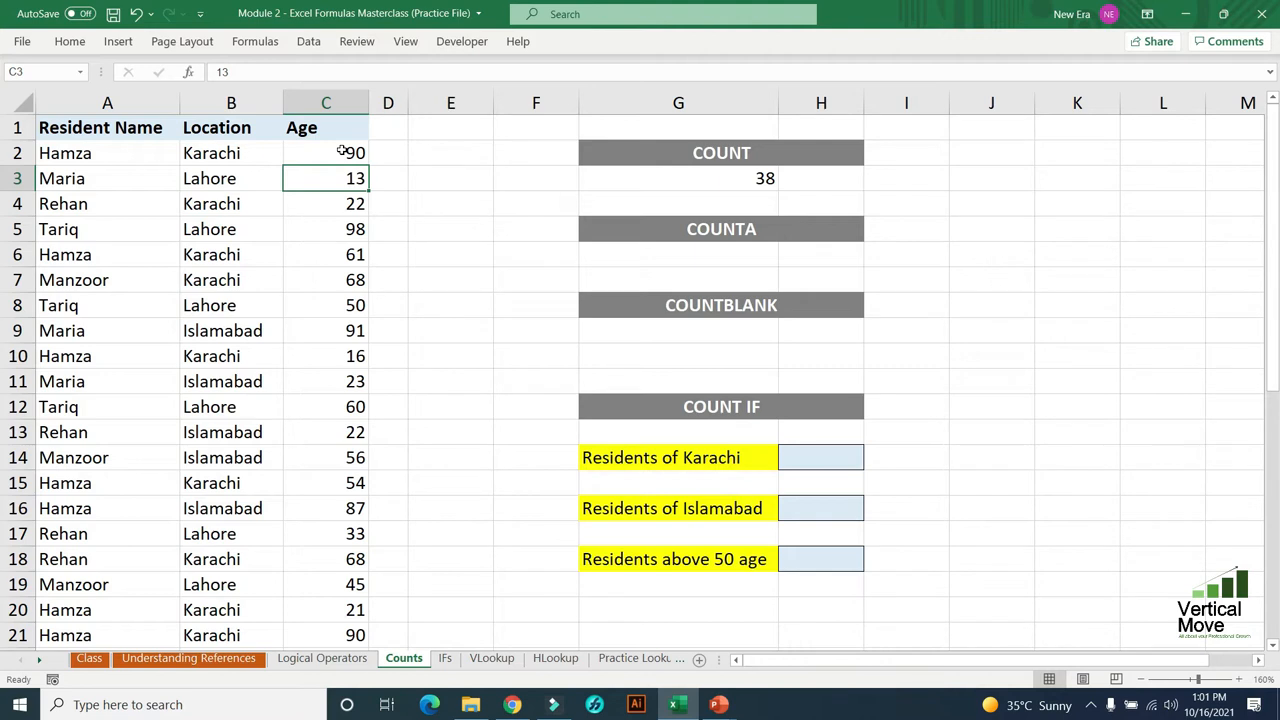
pyautogui.write('as')
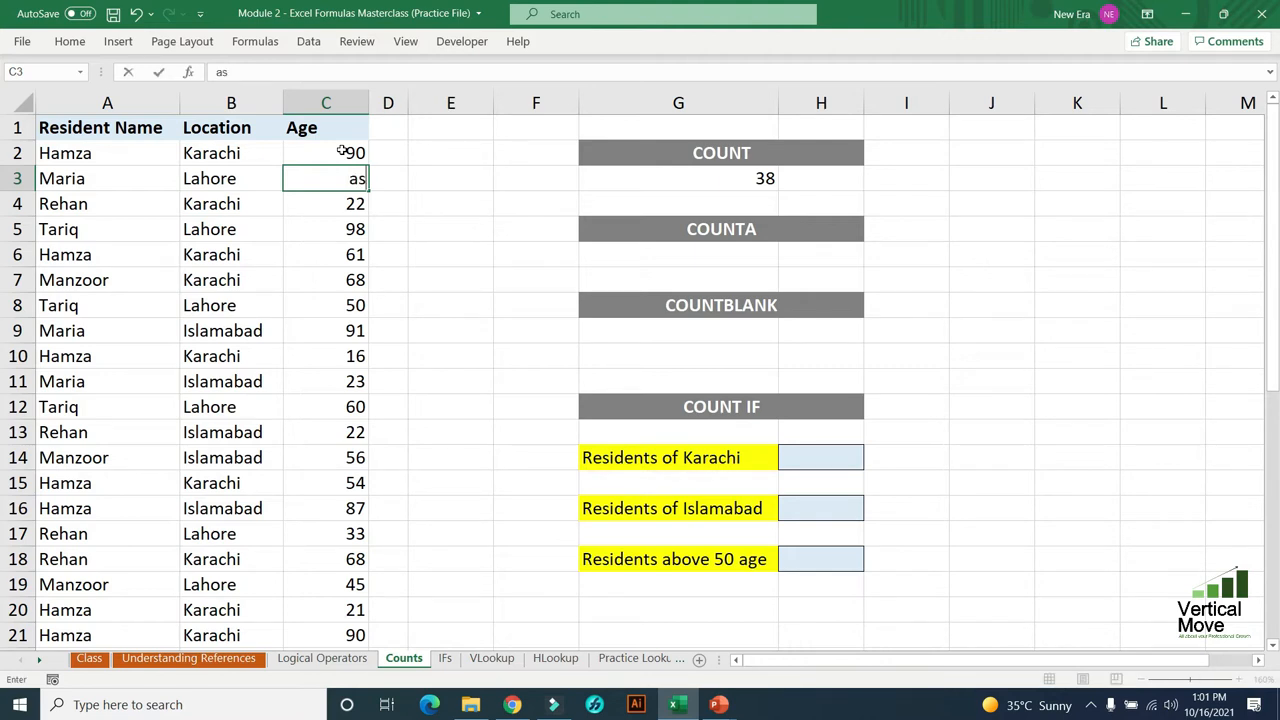
pyautogui.press('Return')
pyautogui.press('Up')
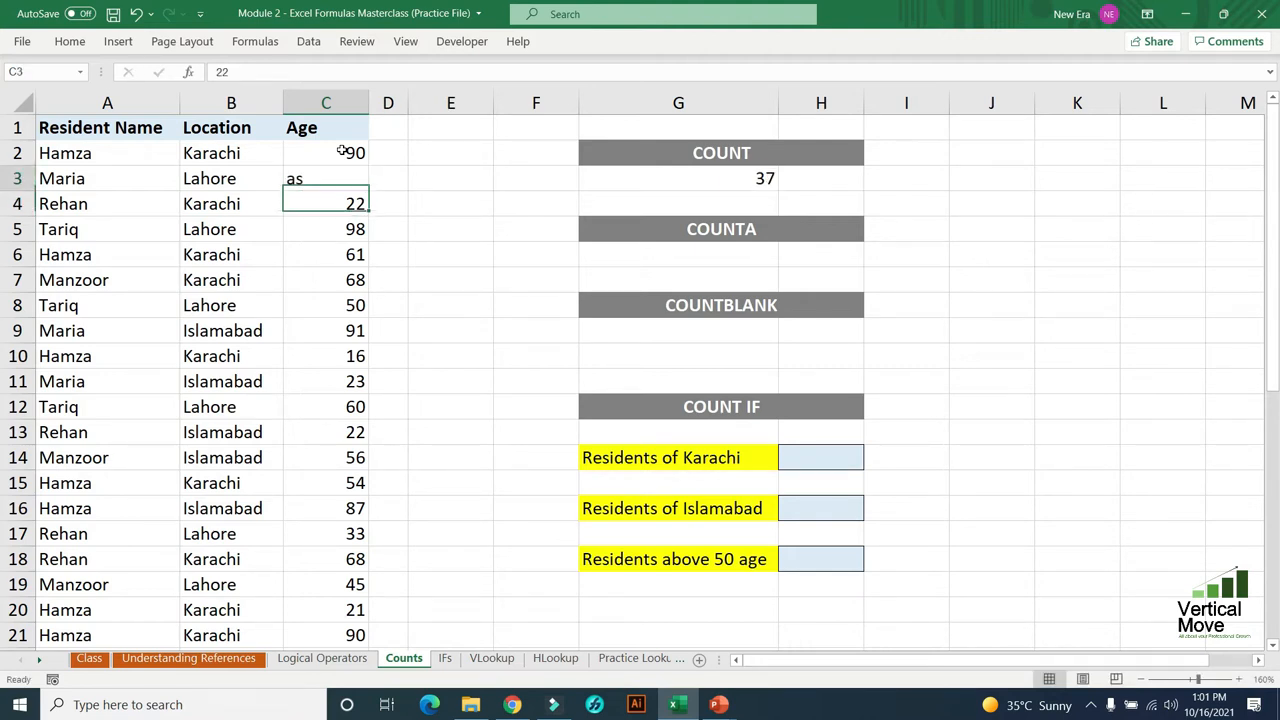
pyautogui.click(715, 178)
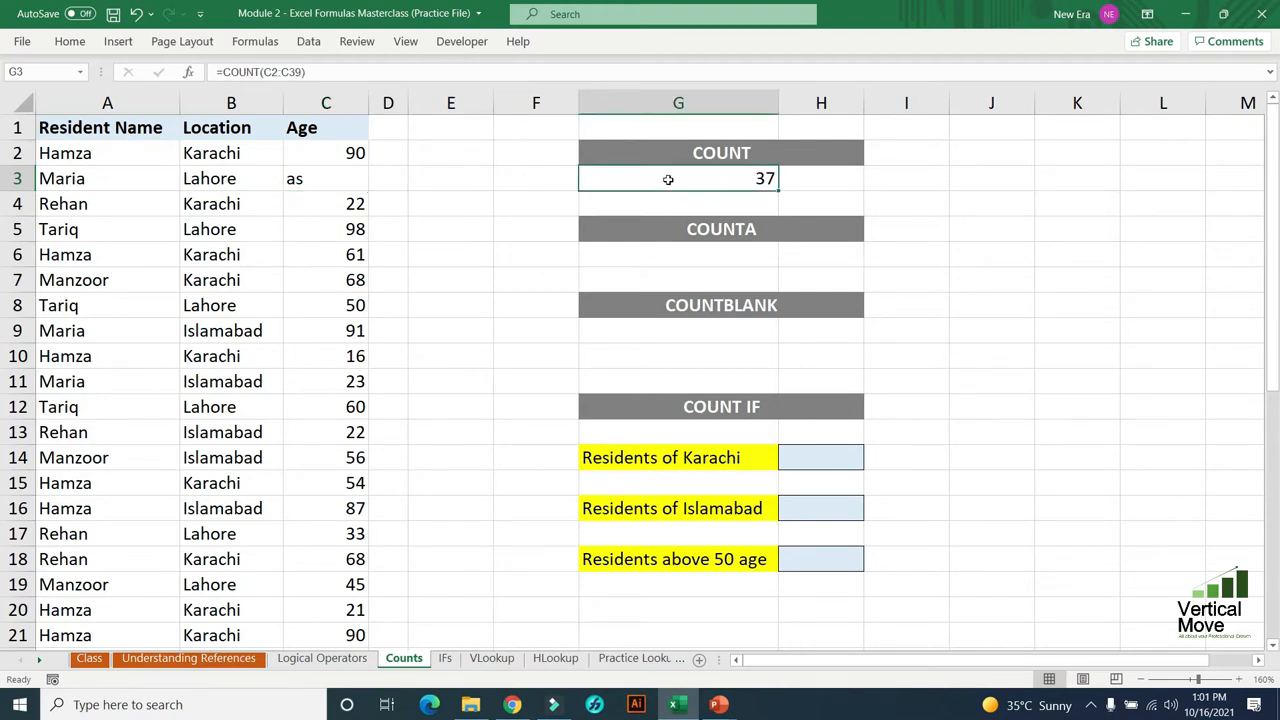
# - Undo the text entry in C3 and recheck the COUNT formula in G3
pyautogui.hotkey('ctrl', 'z')
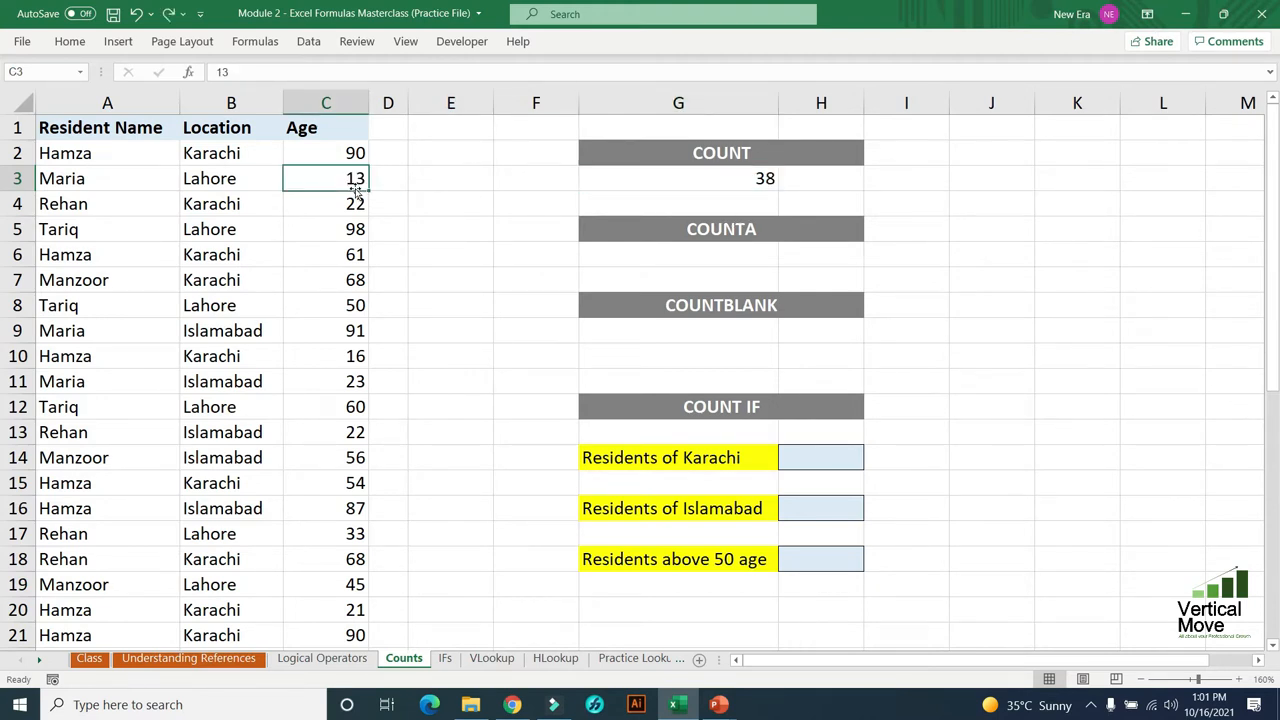
pyautogui.click(683, 178)
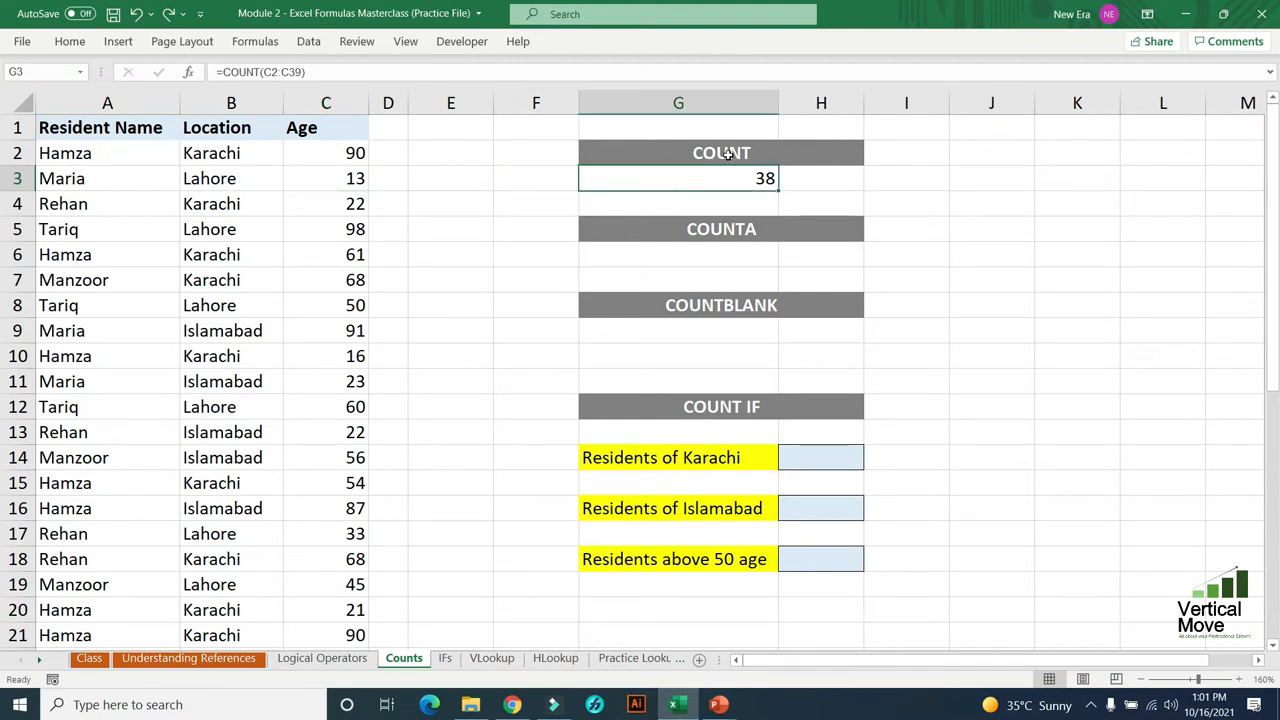
pyautogui.moveTo(728, 156); pyautogui.dragTo(728, 177)
pyautogui.click(734, 176)
pyautogui.click(340, 154)
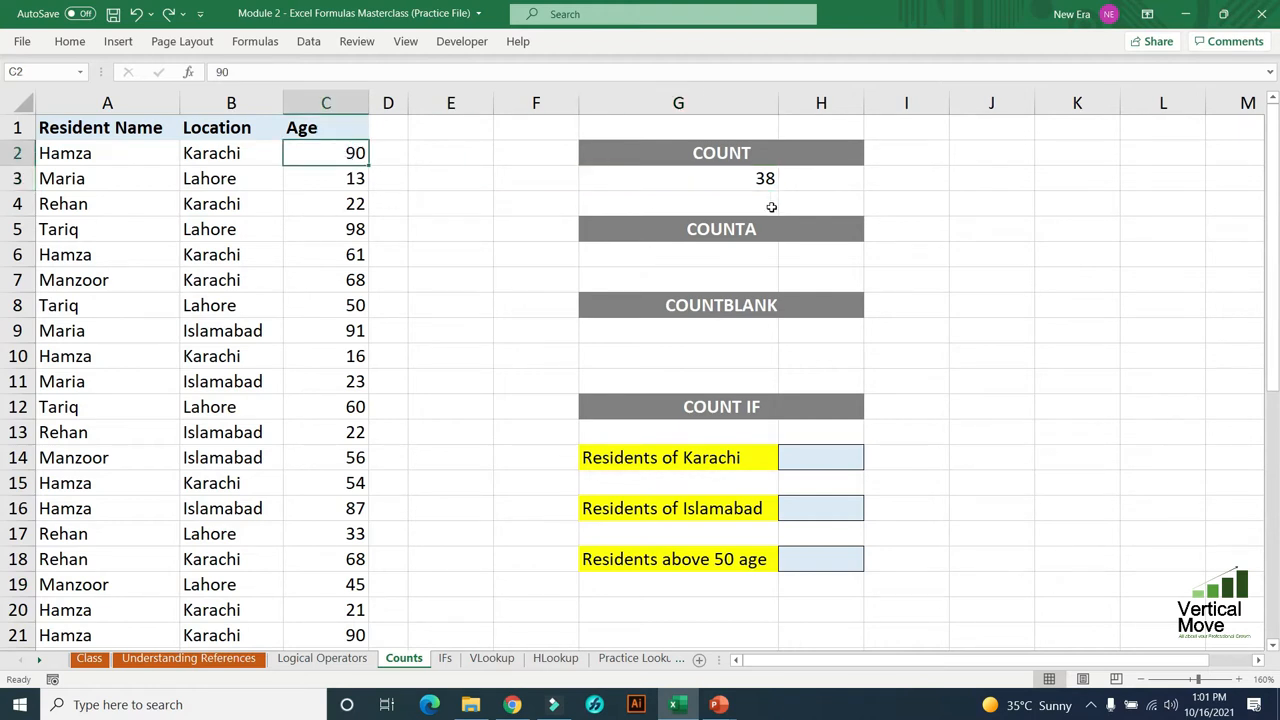
# - Enter a COUNTA formula in G6, under the COUNTA heading, that counts the locations in B2:B39
pyautogui.click(748, 251)
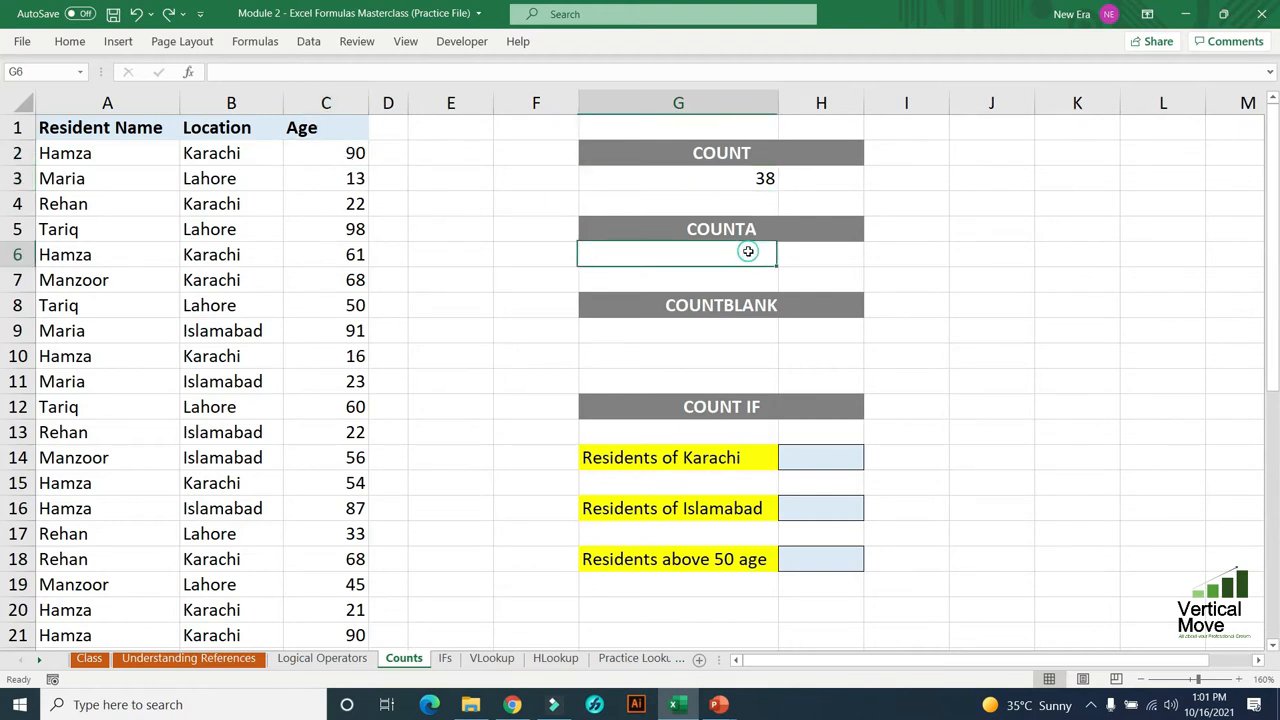
pyautogui.press('F2')
pyautogui.write('=')
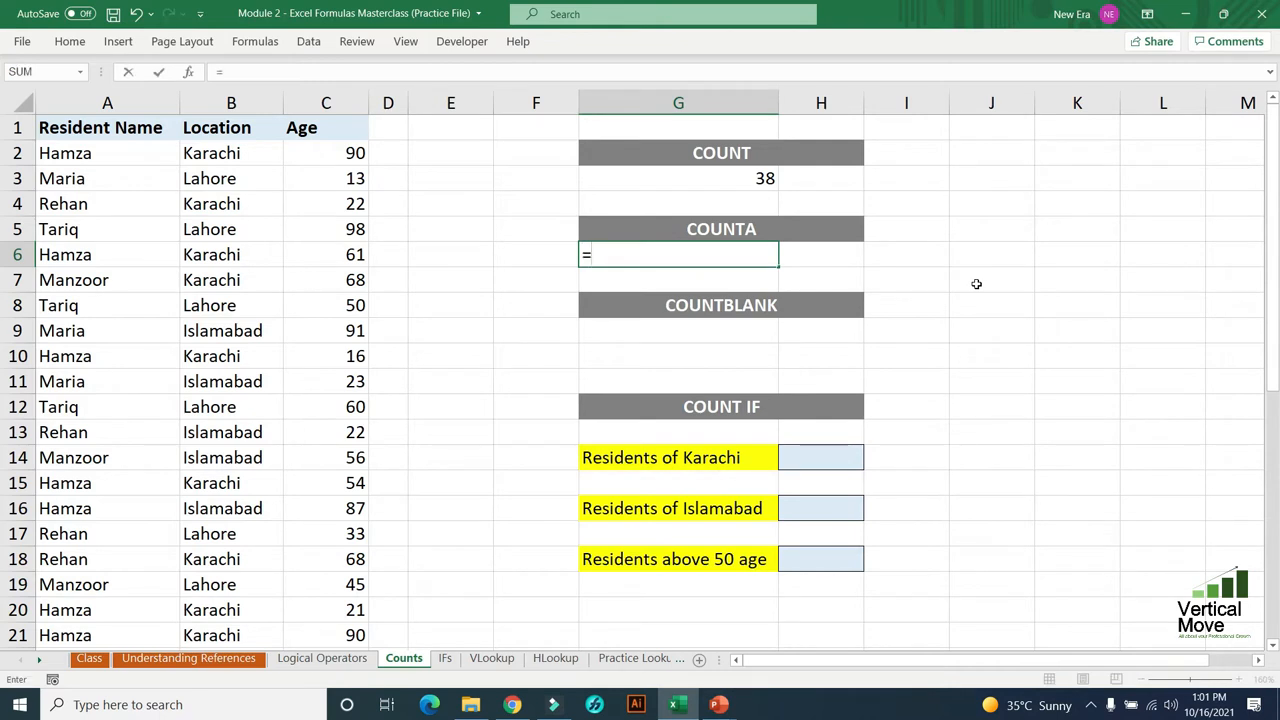
pyautogui.write('counta(')
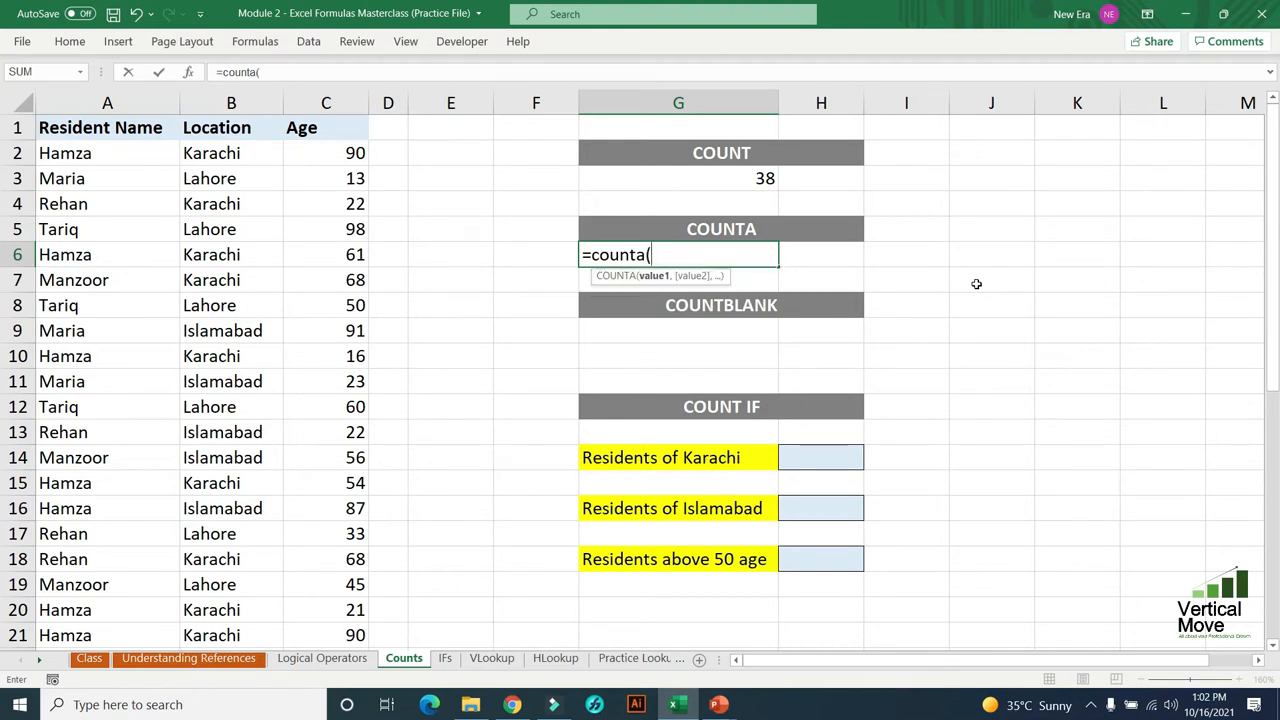
pyautogui.press('BackSpace')
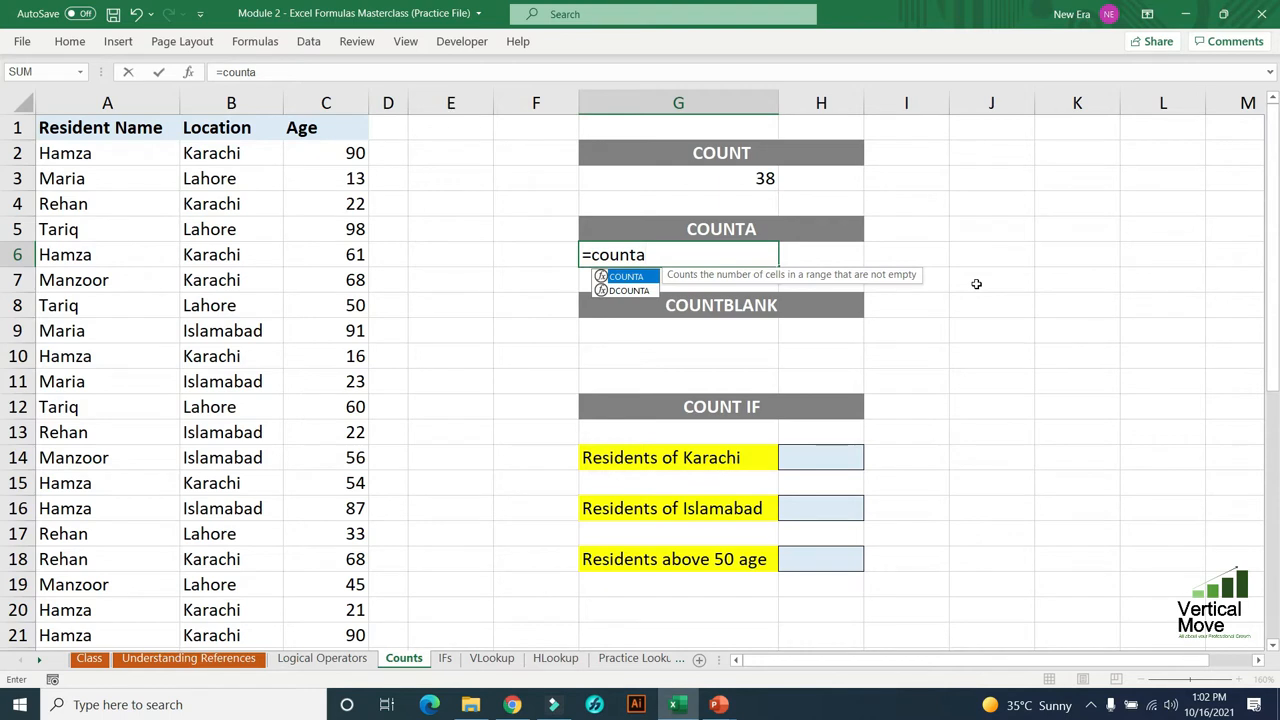
pyautogui.press('Tab')
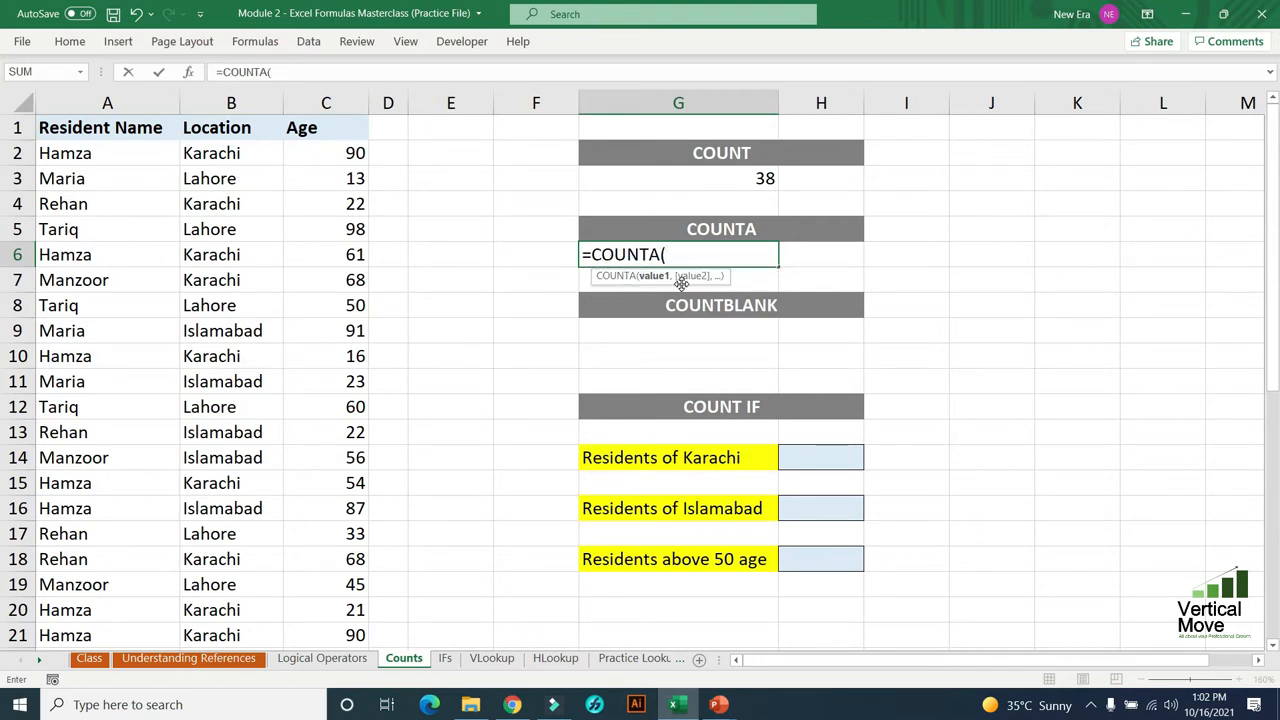
pyautogui.click(217, 149)
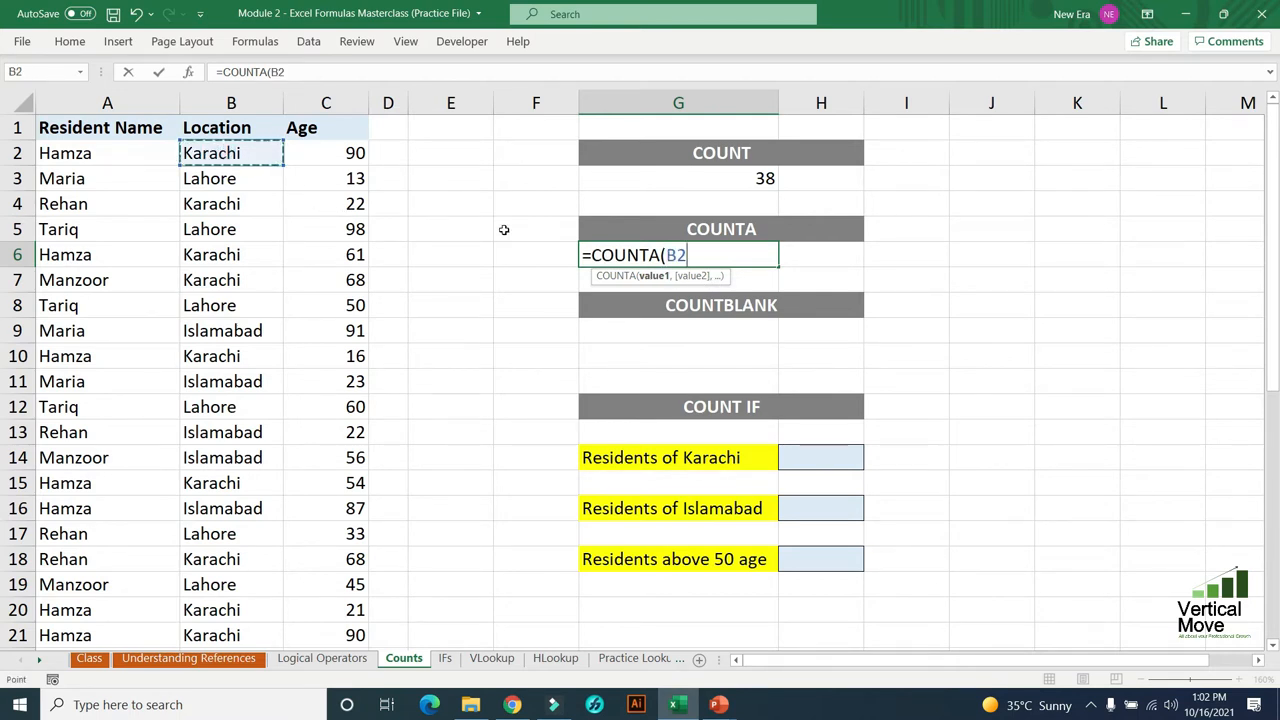
pyautogui.hotkey('ctrl', 'shift', 'Down')
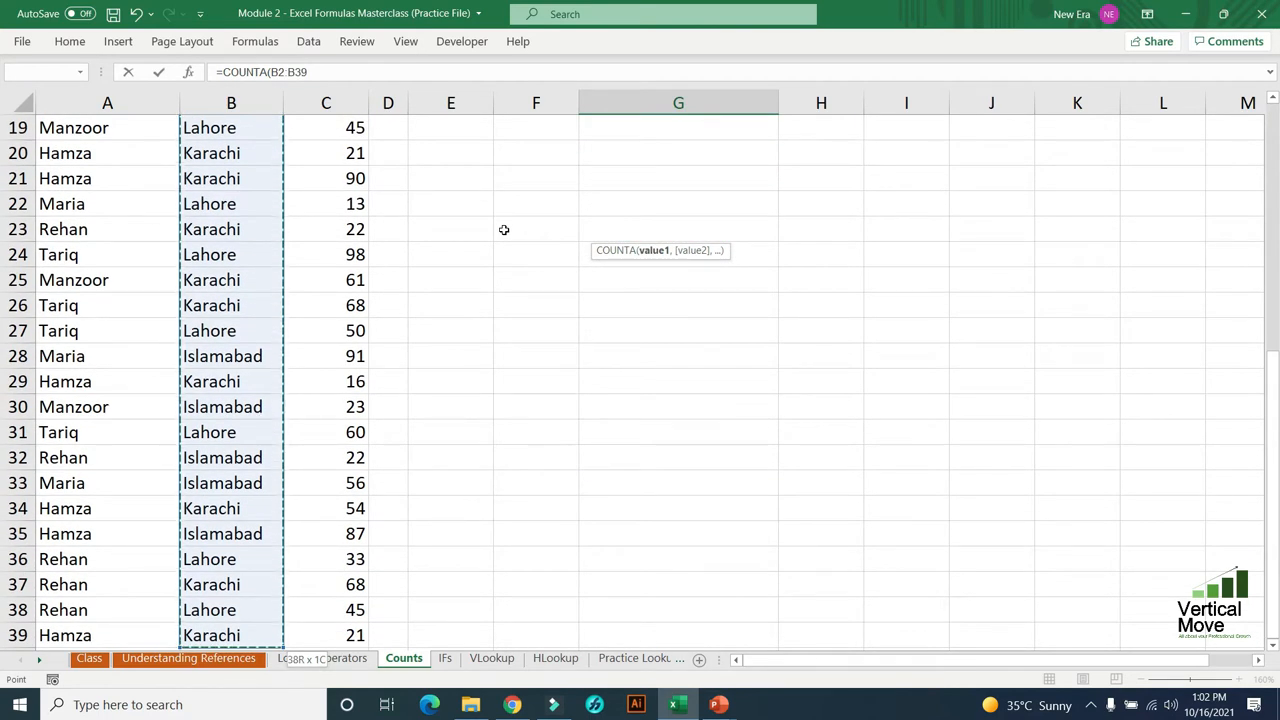
pyautogui.press('Return')
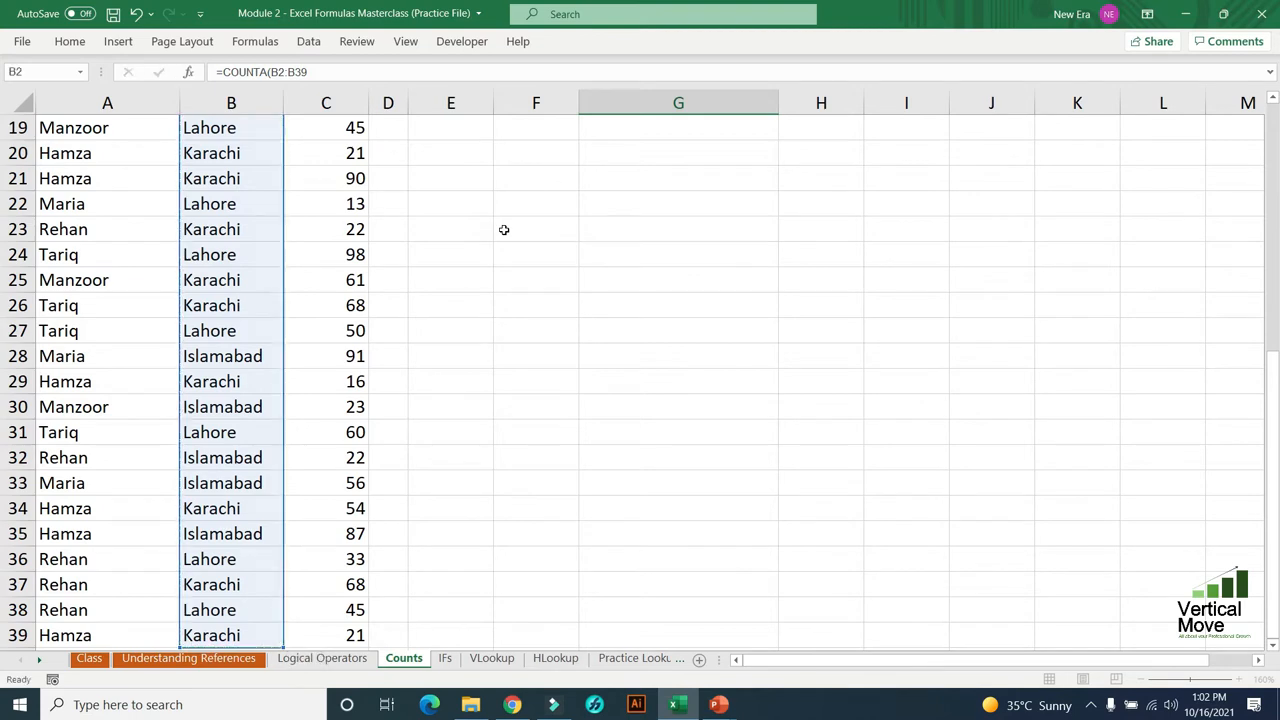
pyautogui.press('Up')
pyautogui.press('Up')
pyautogui.press('Up')
pyautogui.press('Up')
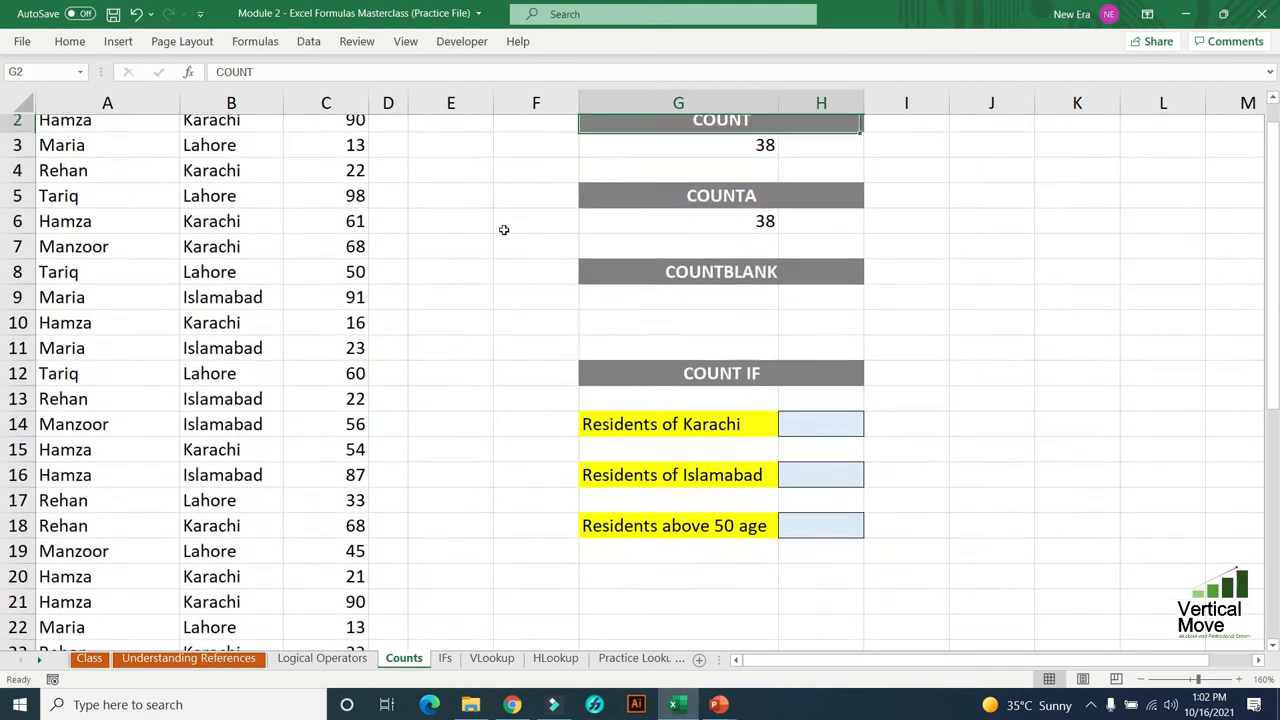
# - Replace the location in B6 with the number 2321 to test how COUNTA treats numeric entries
pyautogui.press('Down')
pyautogui.press('Down')
pyautogui.press('Down')
pyautogui.press('Left')
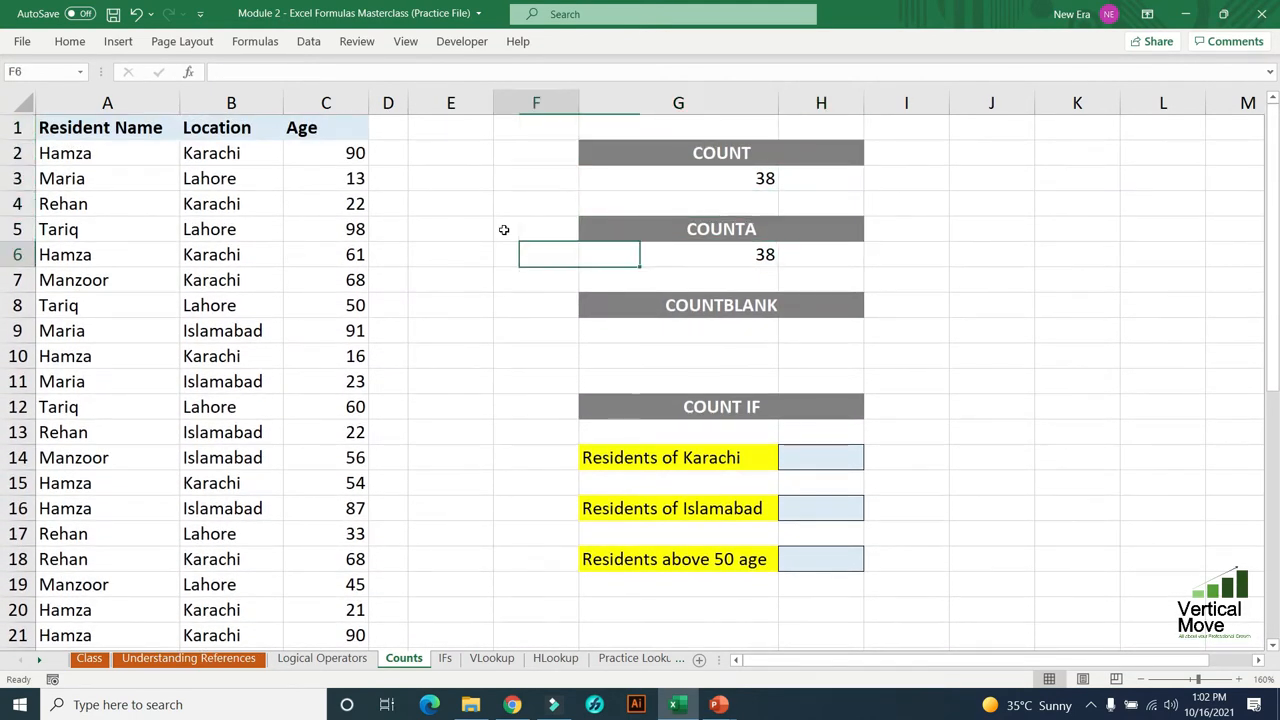
pyautogui.press('Left')
pyautogui.press('Left')
pyautogui.press('Left')
pyautogui.press('Left')
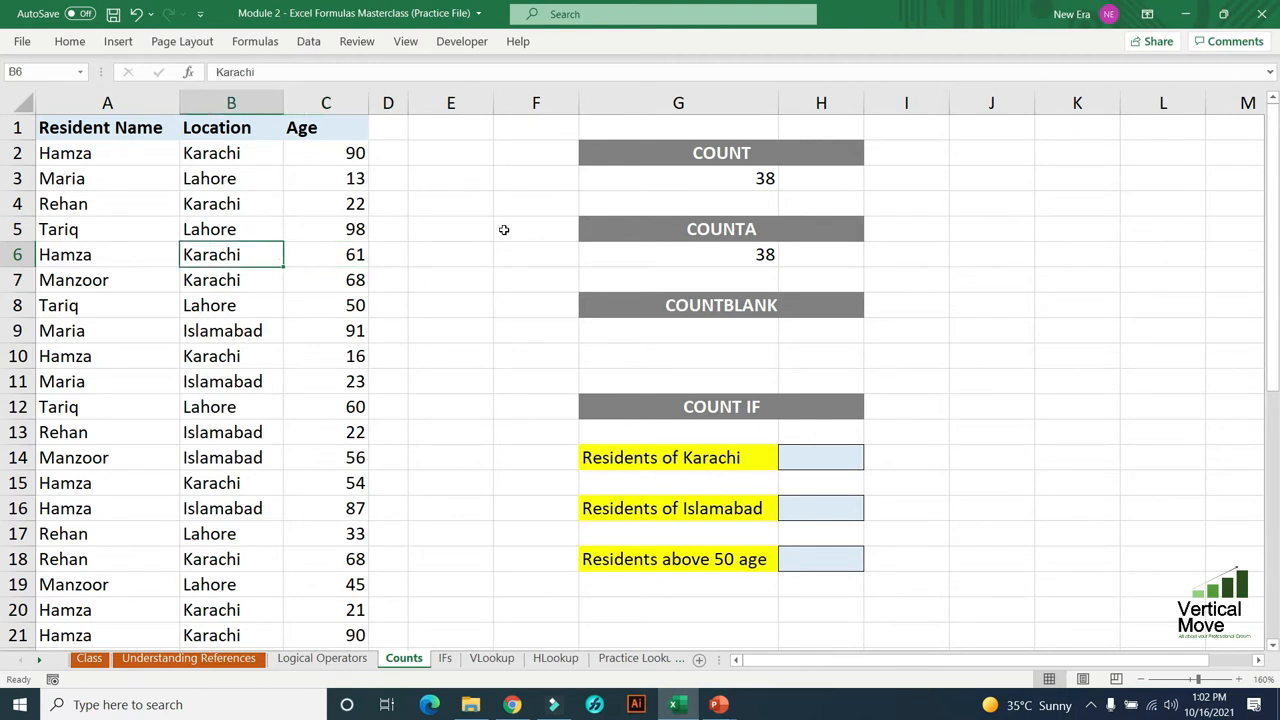
pyautogui.write('2321')
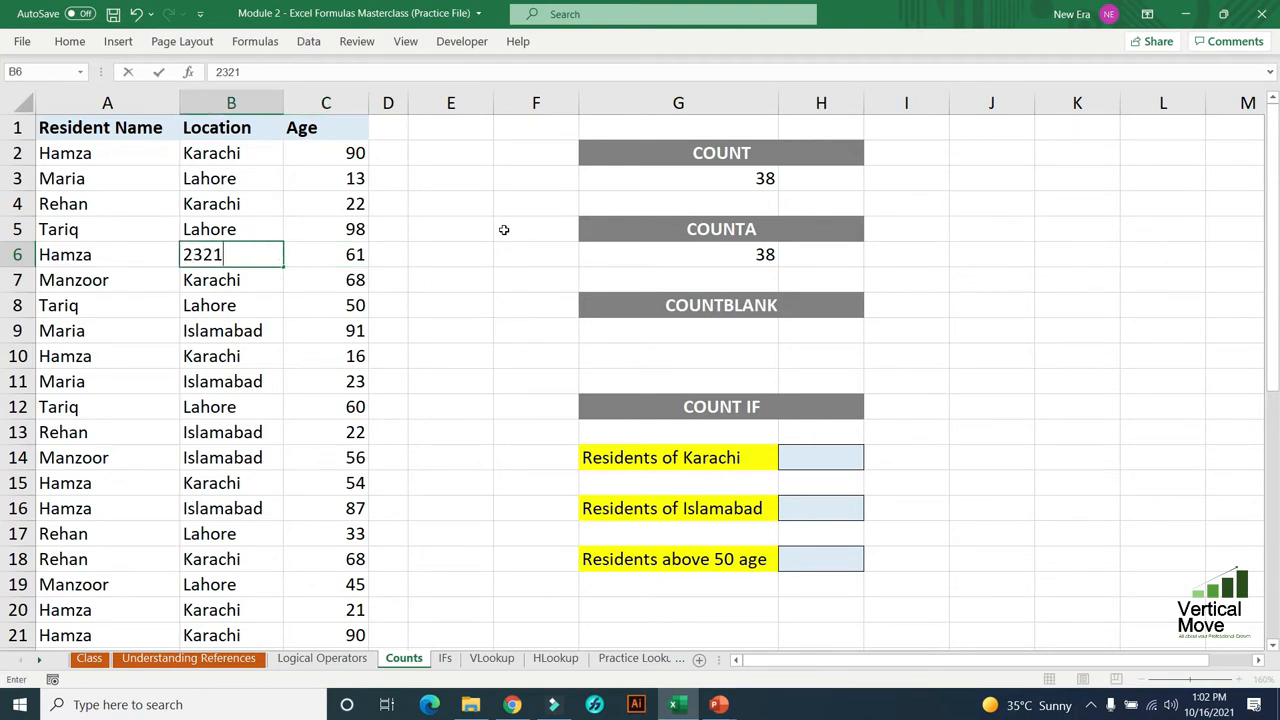
pyautogui.press('Return')
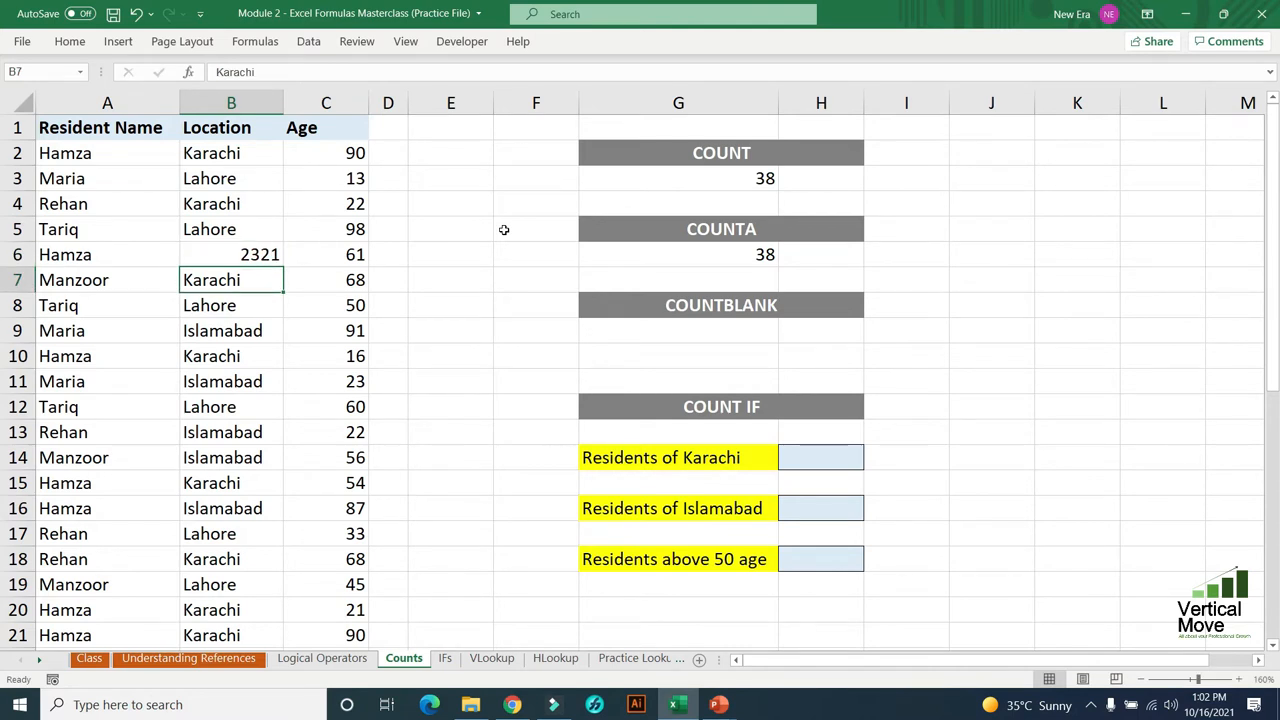
pyautogui.press('Up')
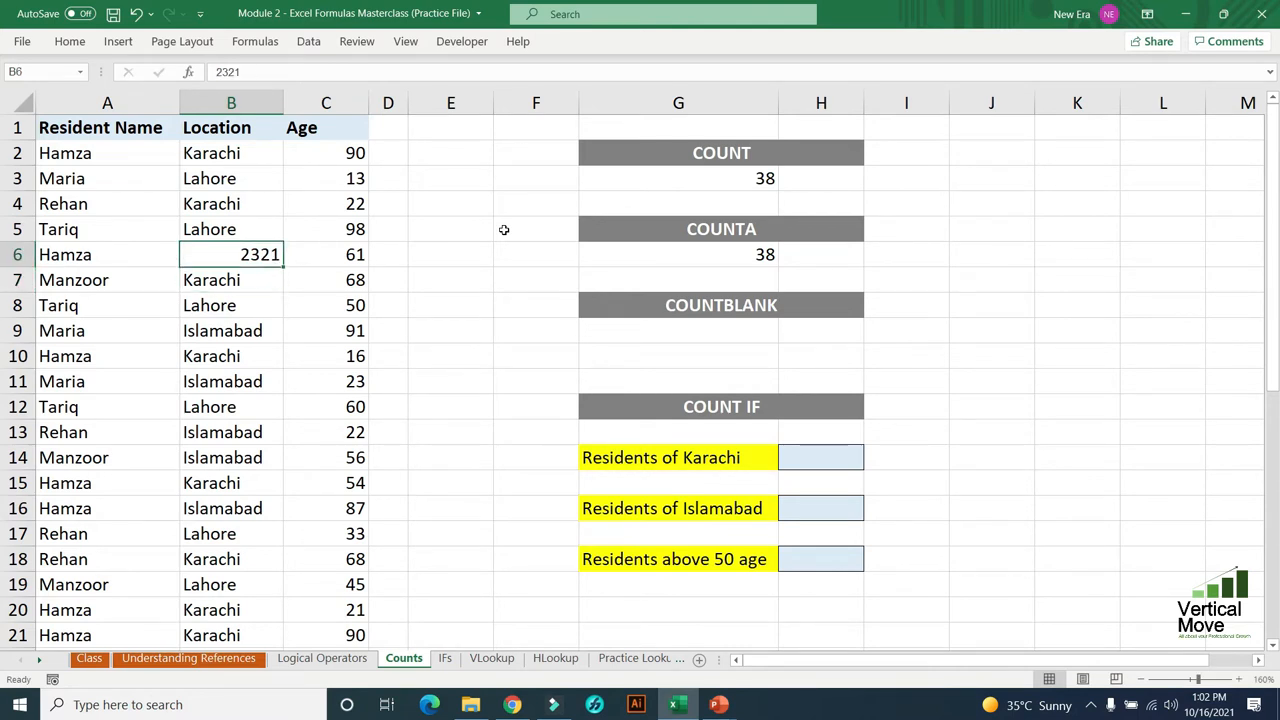
# - Undo the number entry in B6 and go back to the COUNTA formula in G6
pyautogui.hotkey('ctrl', 'z')
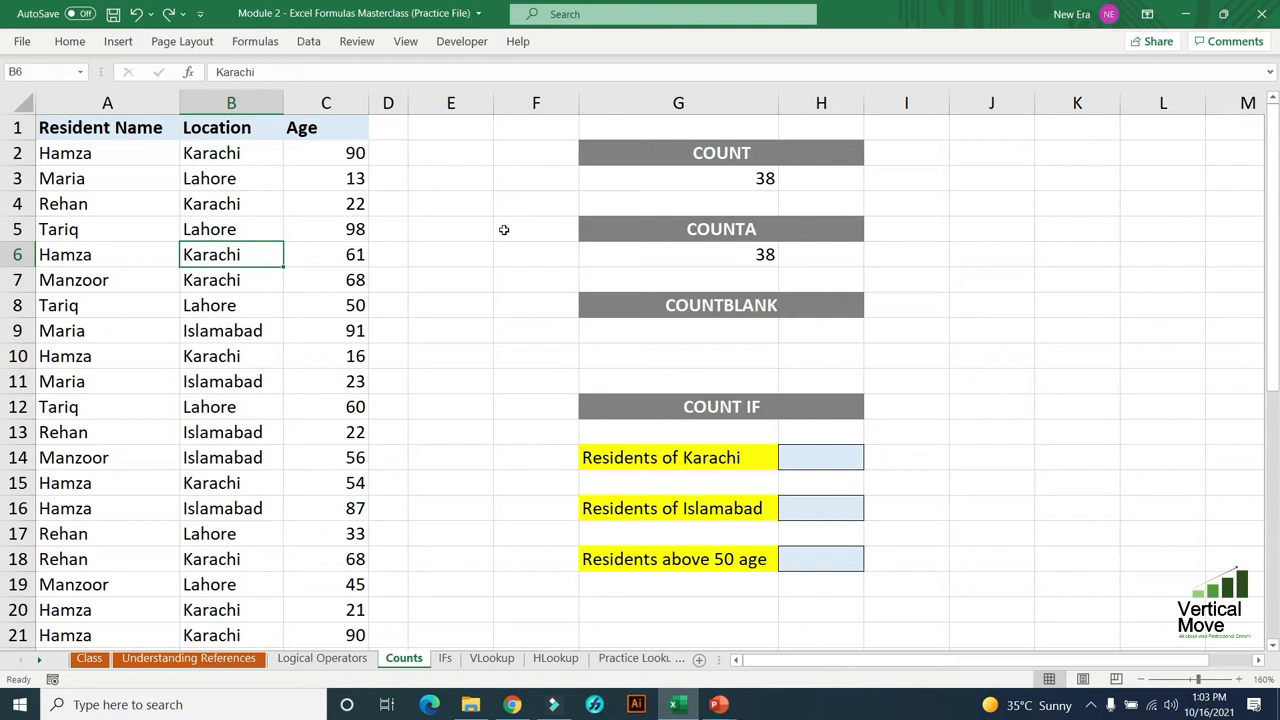
pyautogui.press('Right')
pyautogui.press('Right')
pyautogui.press('Right')
pyautogui.press('Right')
pyautogui.press('Right')
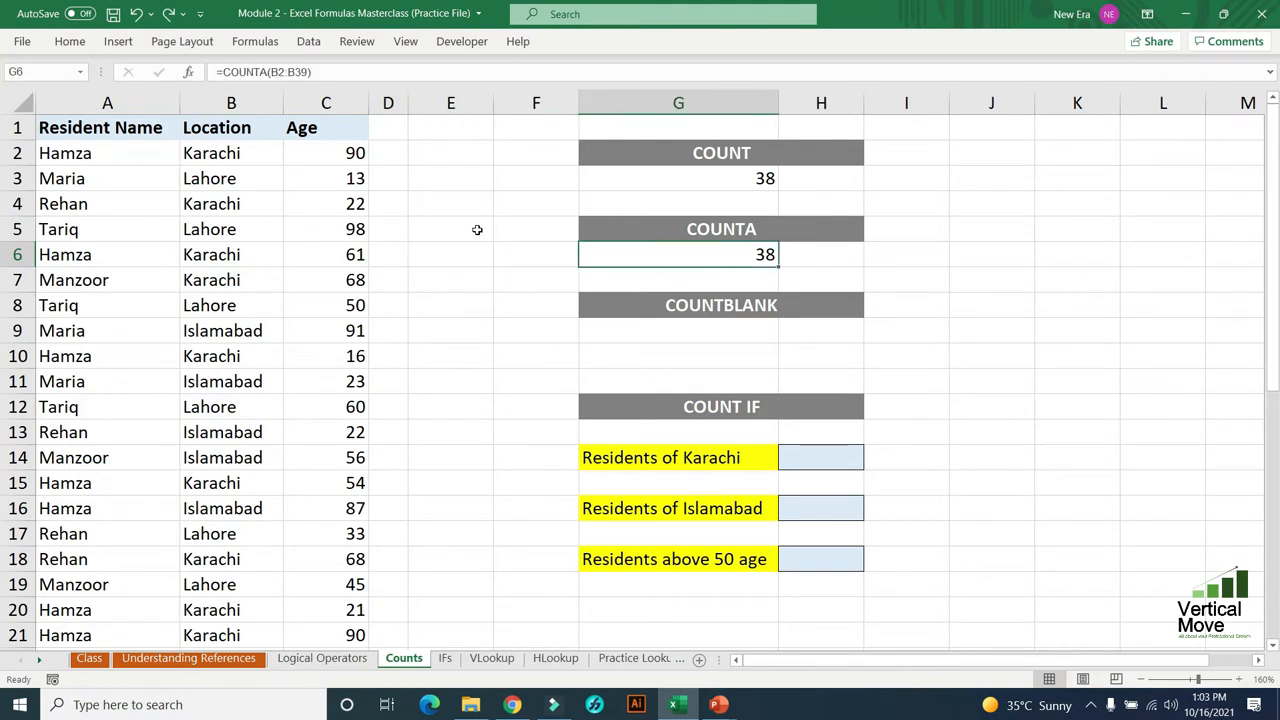
# - Check the COUNTA formula in G6, and clear the locations in B5:B11 to test how it treats blank cells
pyautogui.doubleClick(728, 250)
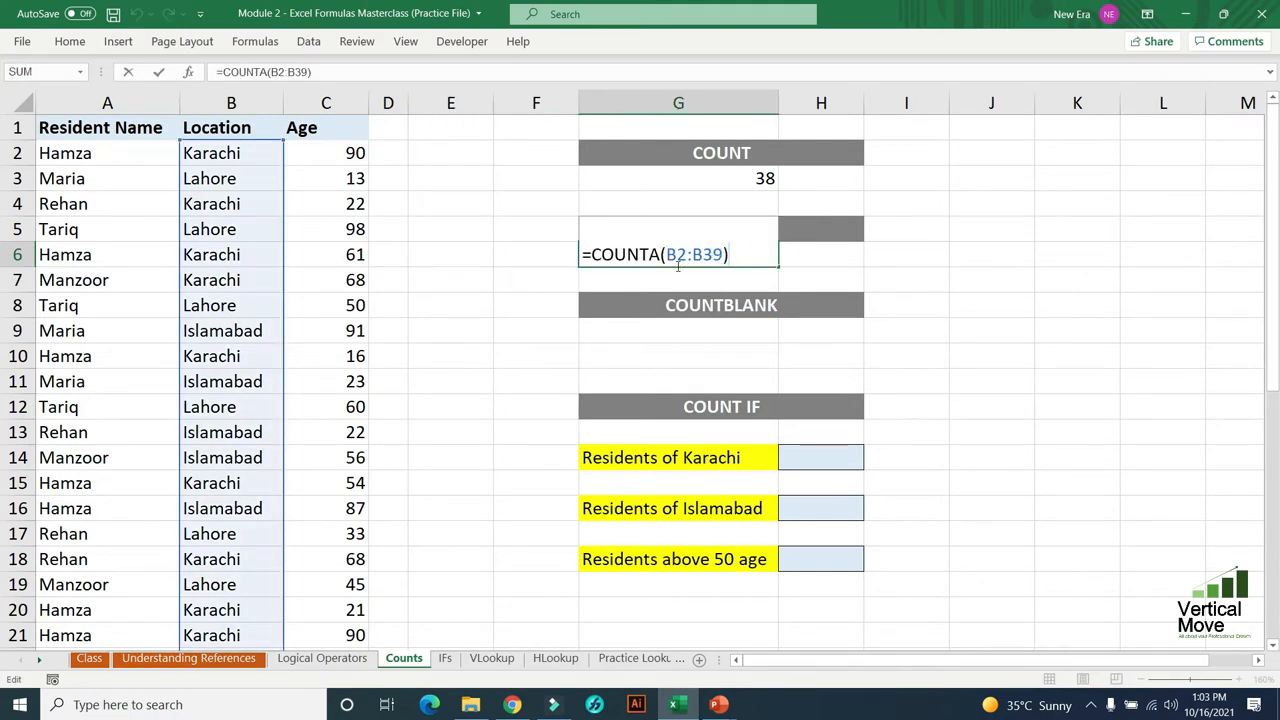
pyautogui.press('Return')
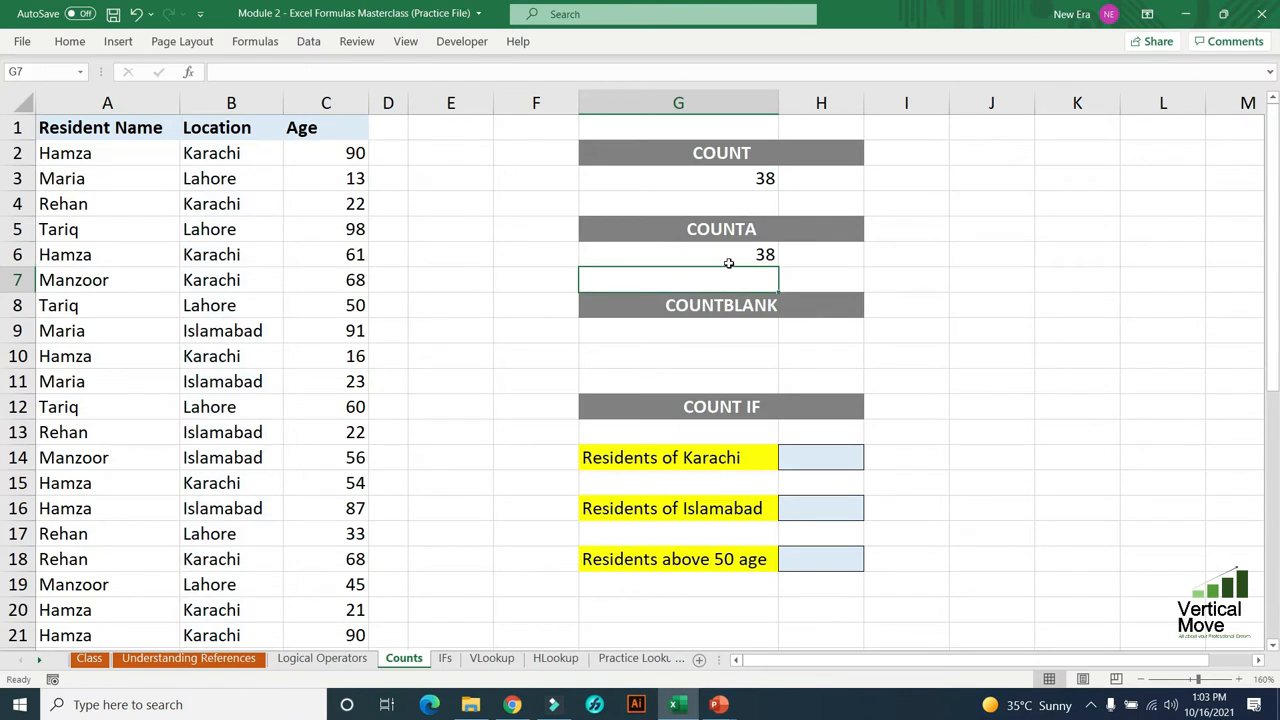
pyautogui.click(728, 256)
pyautogui.moveTo(250, 235); pyautogui.dragTo(249, 375)
pyautogui.hotkey('ctrl', 'c')
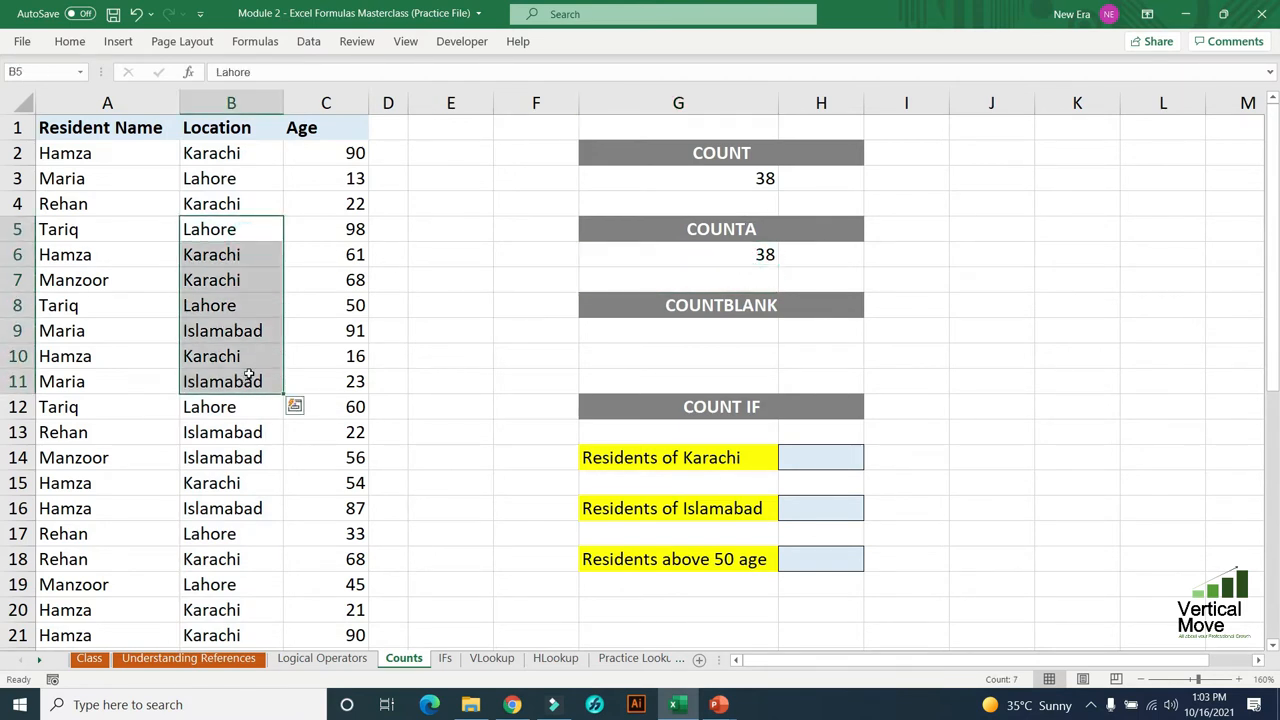
pyautogui.press('Delete')
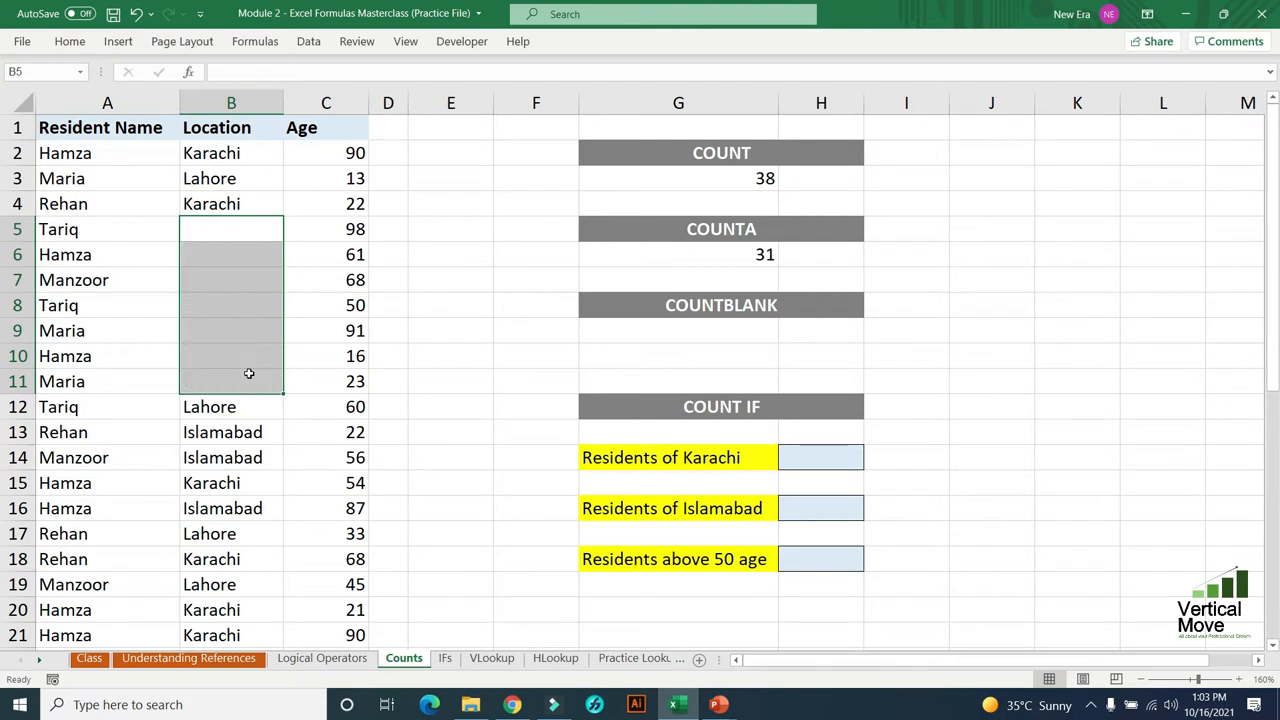
pyautogui.press('Up')
pyautogui.press('Down')
pyautogui.press('Down')
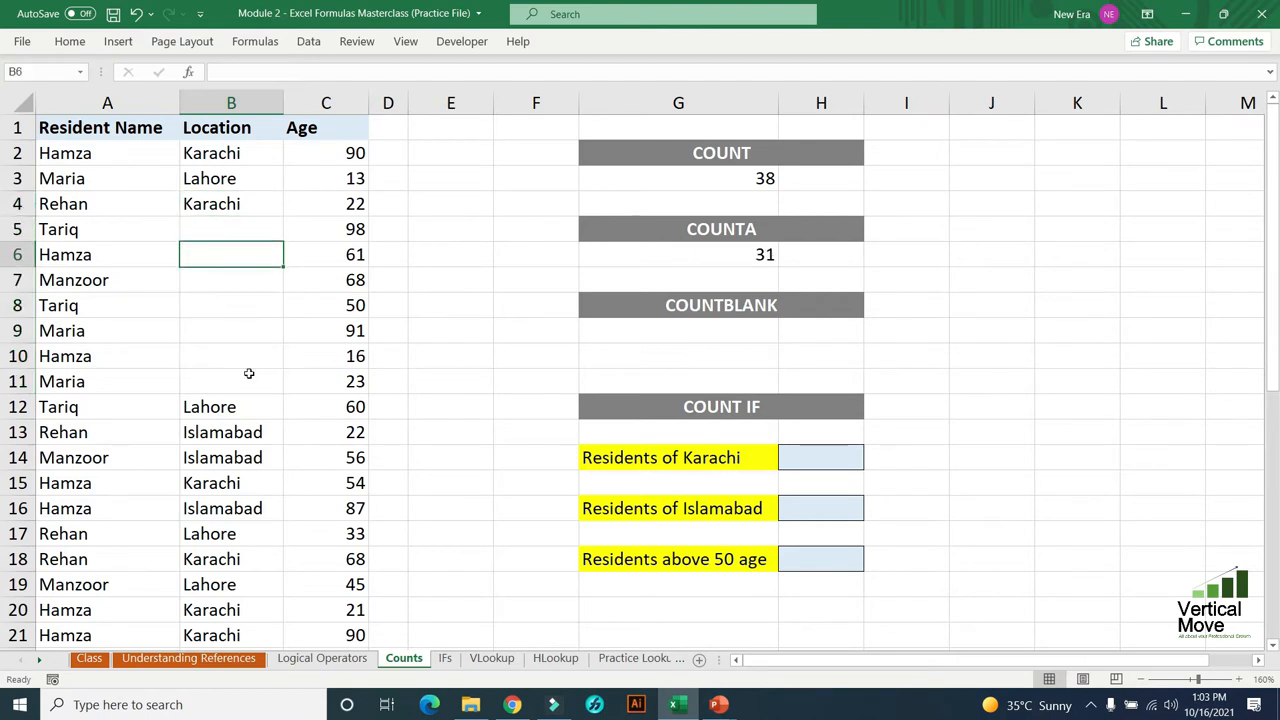
pyautogui.press('Up')
pyautogui.press('Up')
pyautogui.press('Down')
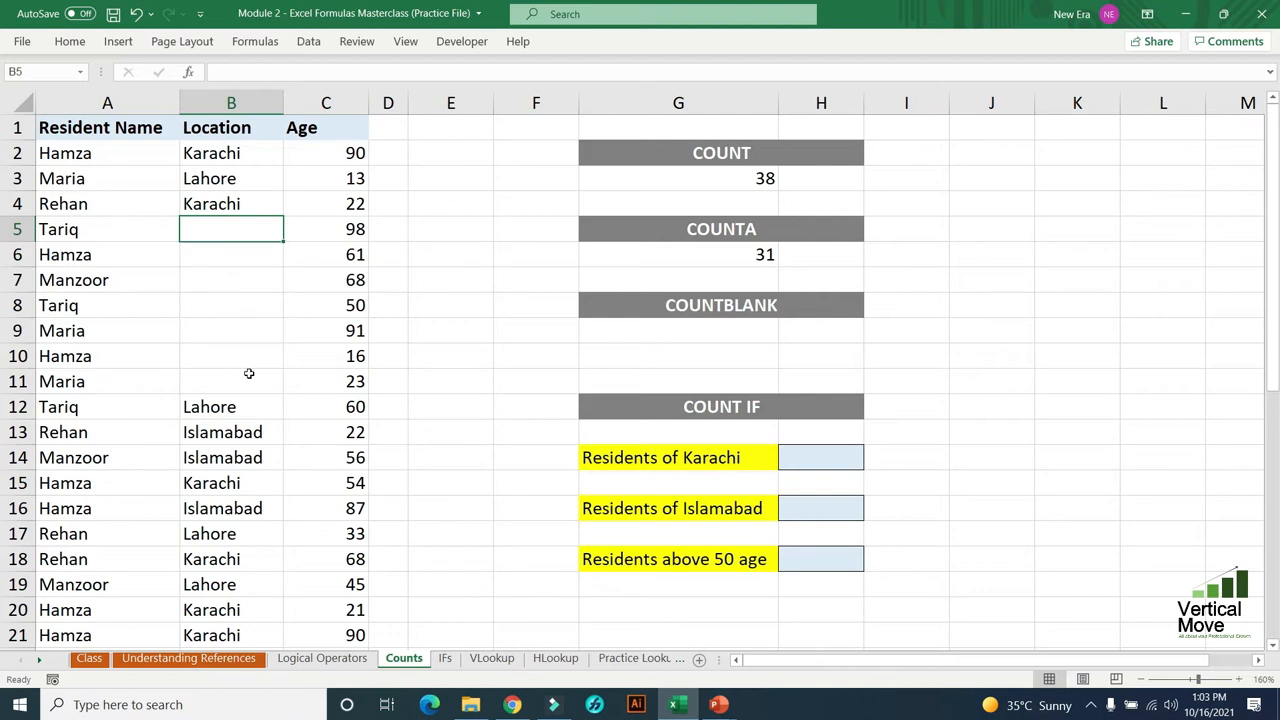
# - Undo the clearing of the locations in B5:B11 and go to G9 under the COUNTBLANK heading
pyautogui.hotkey('ctrl', 'v')
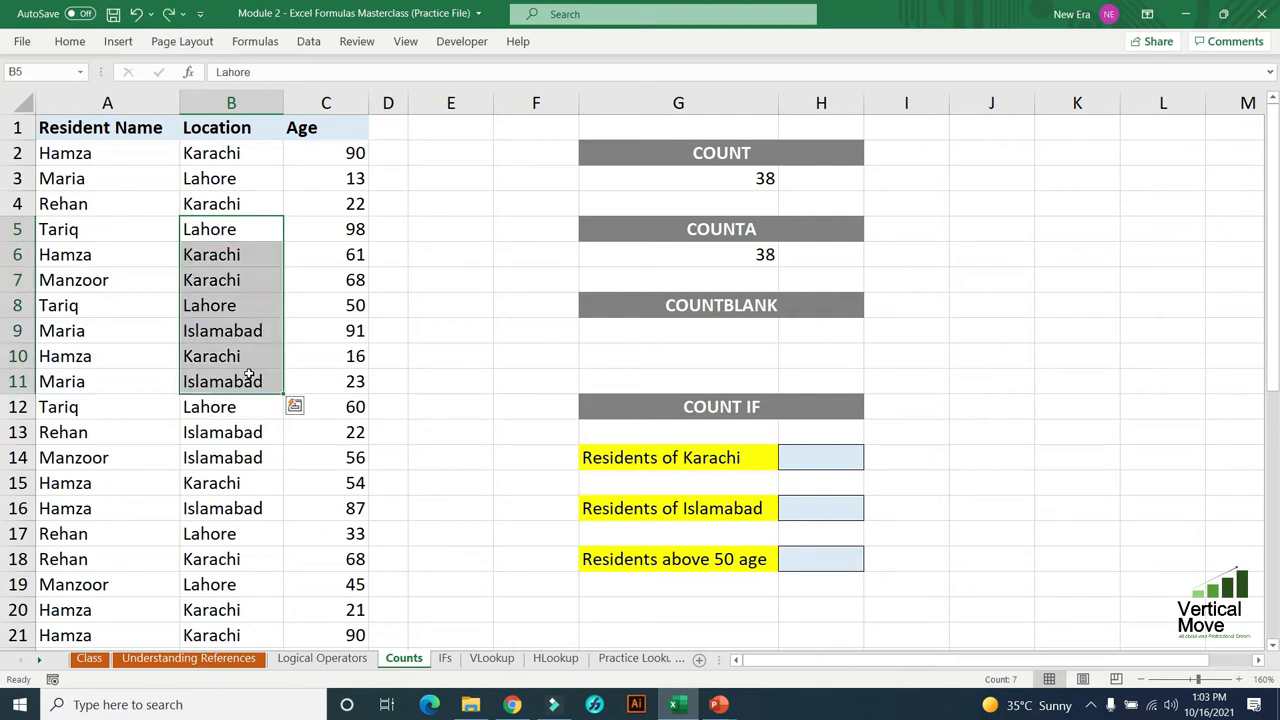
pyautogui.press('Up')
pyautogui.press('Down')
pyautogui.press('Down')
pyautogui.press('Right')
pyautogui.press('Right')
pyautogui.press('Right')
pyautogui.press('Right')
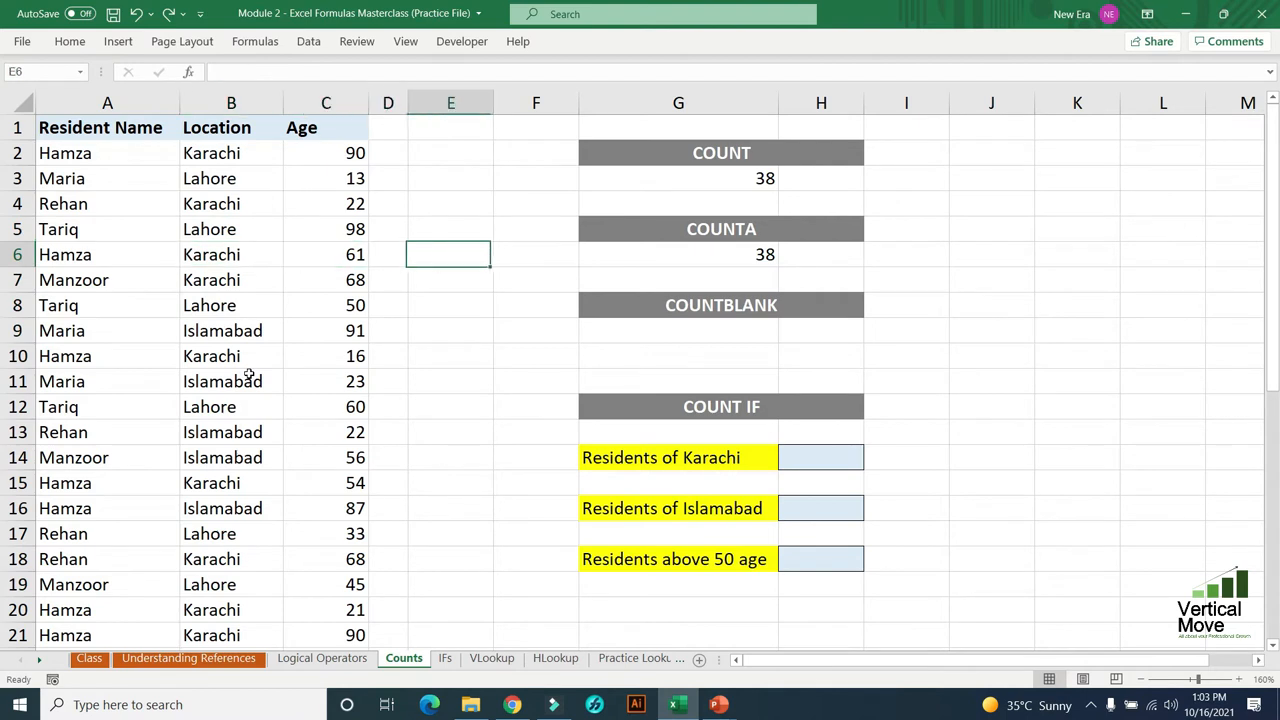
pyautogui.press('Down')
pyautogui.press('Down')
pyautogui.press('Right')
pyautogui.press('Down')
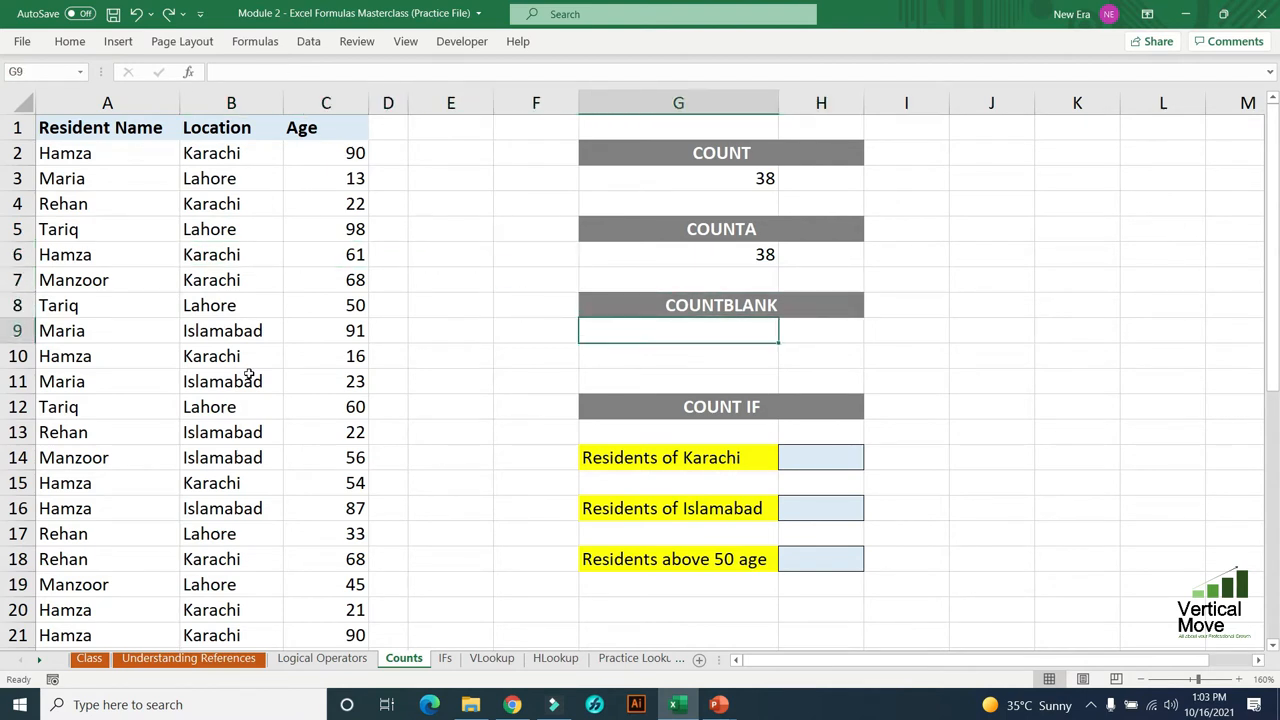
# - Clear the location cells B7, B11, B12, B14, B15 and B19 to create scattered blanks in the Location column
pyautogui.press('Left')
pyautogui.press('Left')
pyautogui.press('Left')
pyautogui.press('Left')
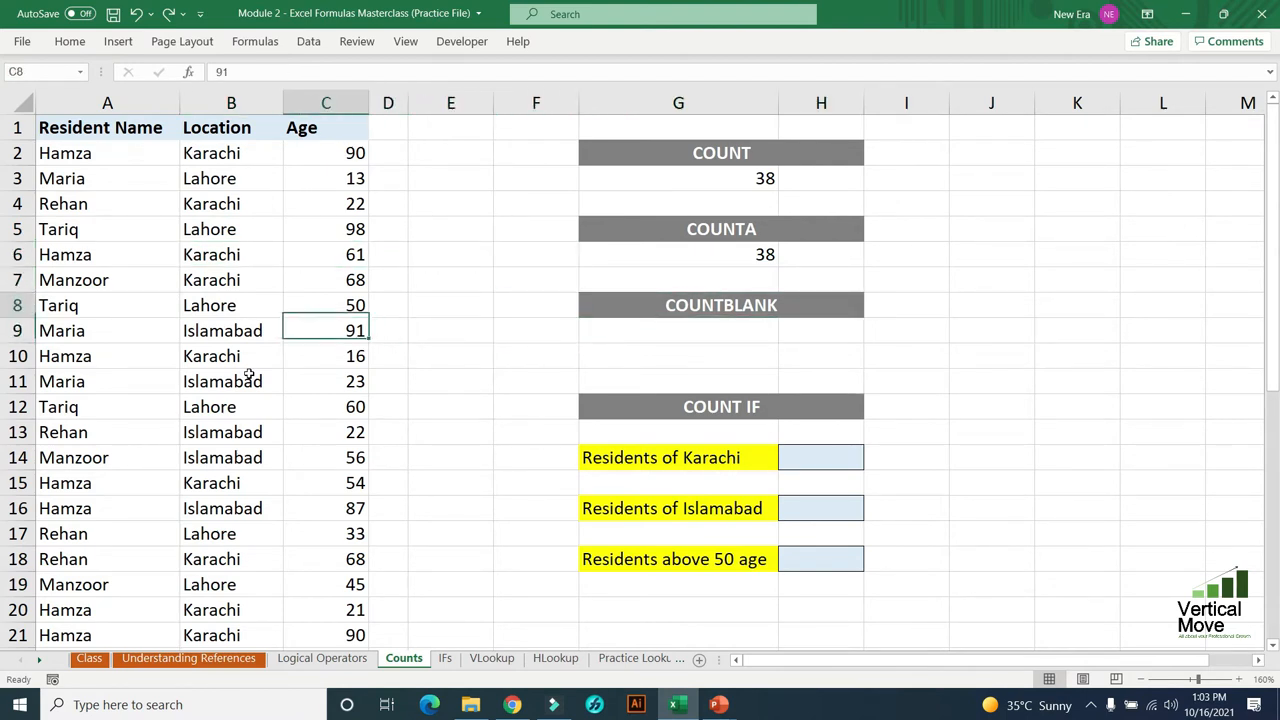
pyautogui.press('Up')
pyautogui.press('Up')
pyautogui.press('Left')
pyautogui.press('Left')
pyautogui.press('Right')
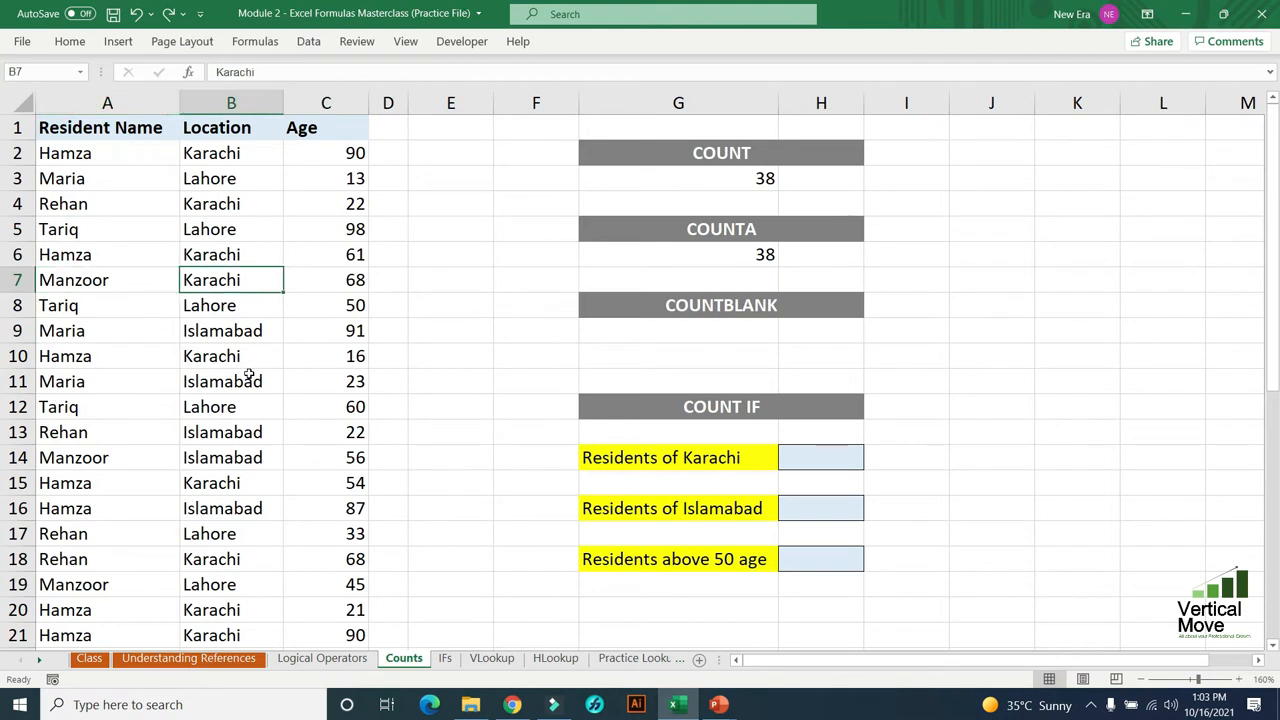
pyautogui.press('Delete')
pyautogui.press('Down')
pyautogui.press('Down')
pyautogui.press('Down')
pyautogui.press('Delete')
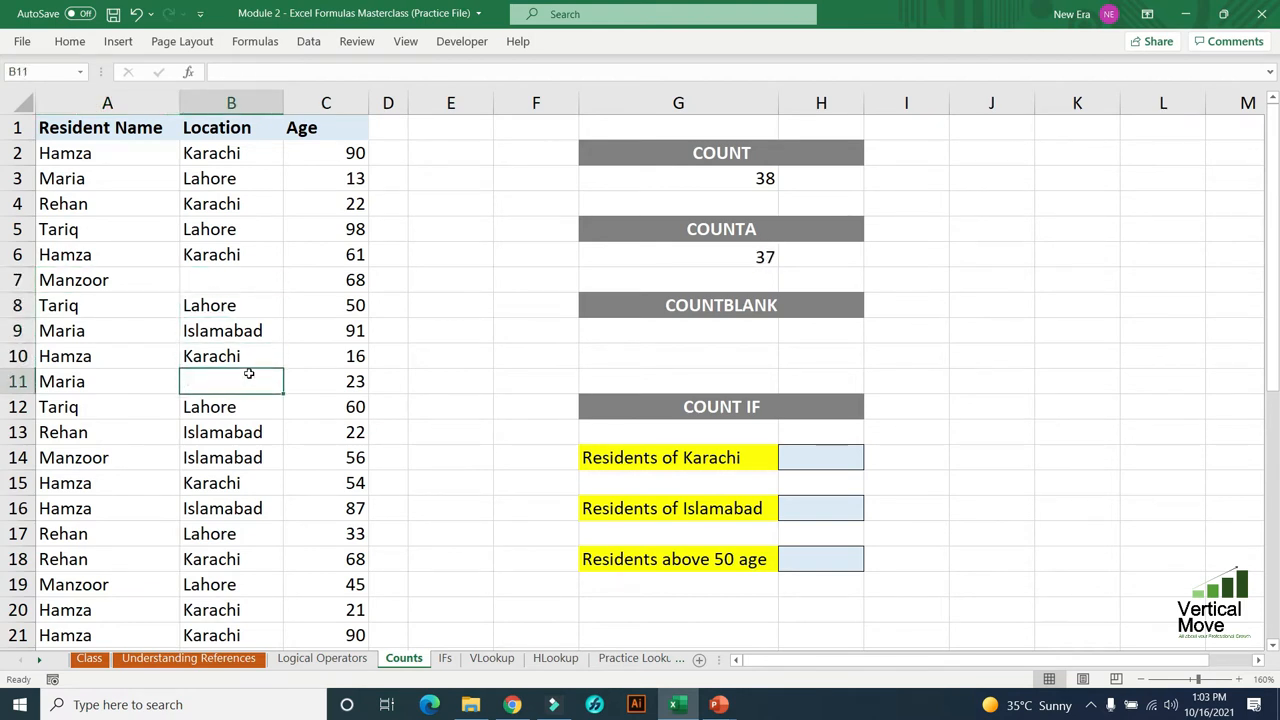
pyautogui.press('Down')
pyautogui.press('Delete')
pyautogui.press('Down')
pyautogui.press('Down')
pyautogui.press('Delete')
pyautogui.press('Down')
pyautogui.press('Delete')
pyautogui.press('Down')
pyautogui.press('Down')
pyautogui.press('Down')
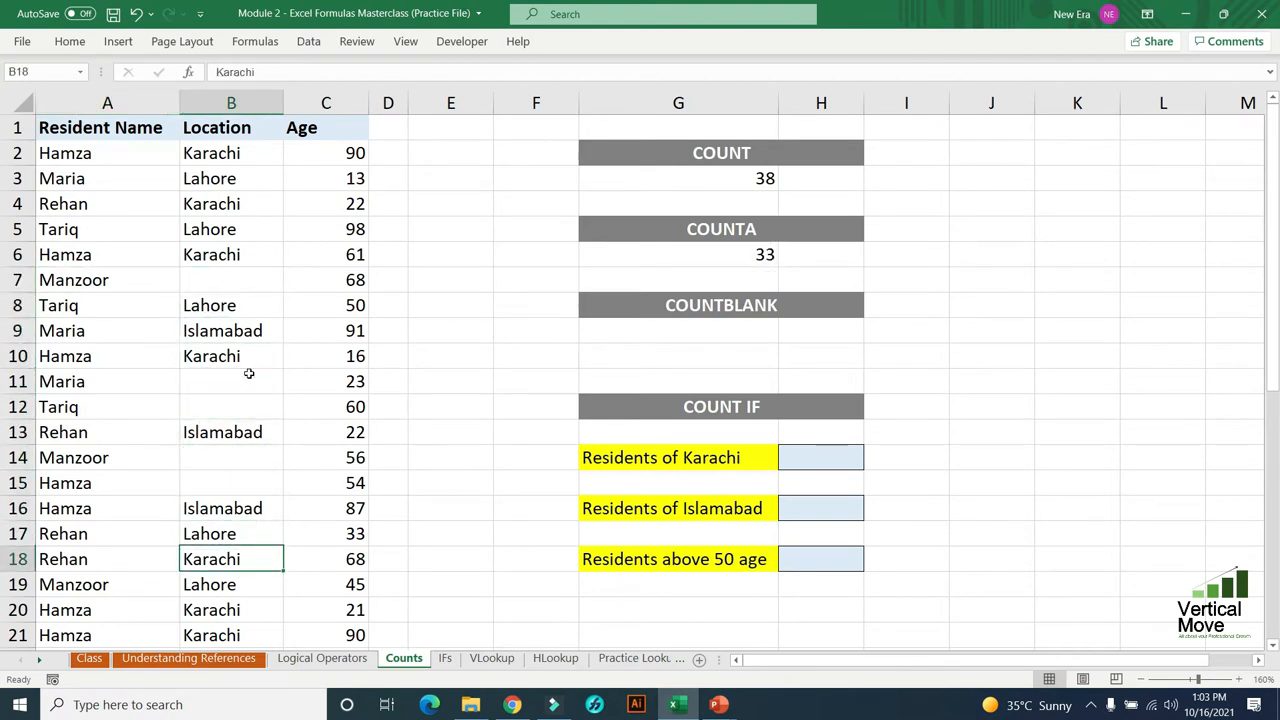
pyautogui.press('Down')
pyautogui.press('Delete')
# - Enter a COUNTBLANK formula in G9 that counts the empty location cells in B2:B39, accepting the suggested parenthesis correction
pyautogui.press('Up')
pyautogui.press('Up')
pyautogui.press('Up')
pyautogui.press('Up')
pyautogui.press('Up')
pyautogui.press('Up')
pyautogui.press('Right')
pyautogui.press('Up')
pyautogui.press('Up')
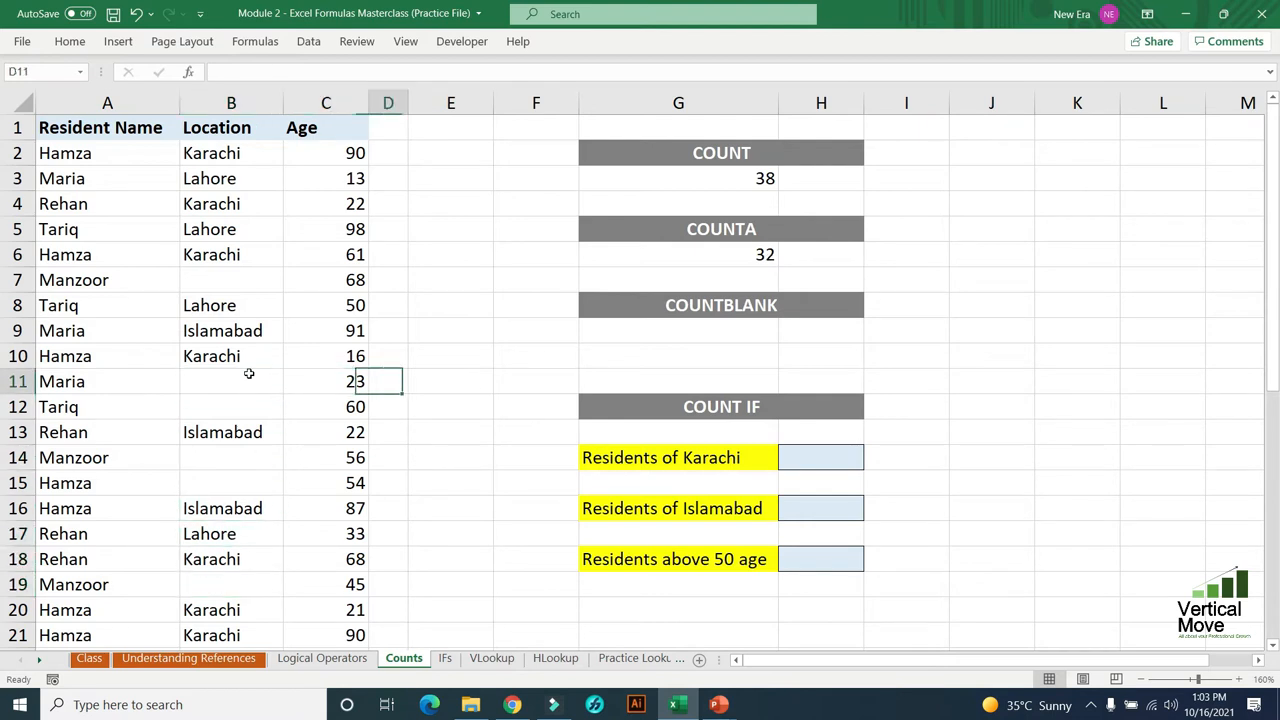
pyautogui.press('Right')
pyautogui.press('Right')
pyautogui.press('Up')
pyautogui.press('Right')
pyautogui.press('Up')
pyautogui.press('Up')
pyautogui.press('Right')
pyautogui.press('Down')
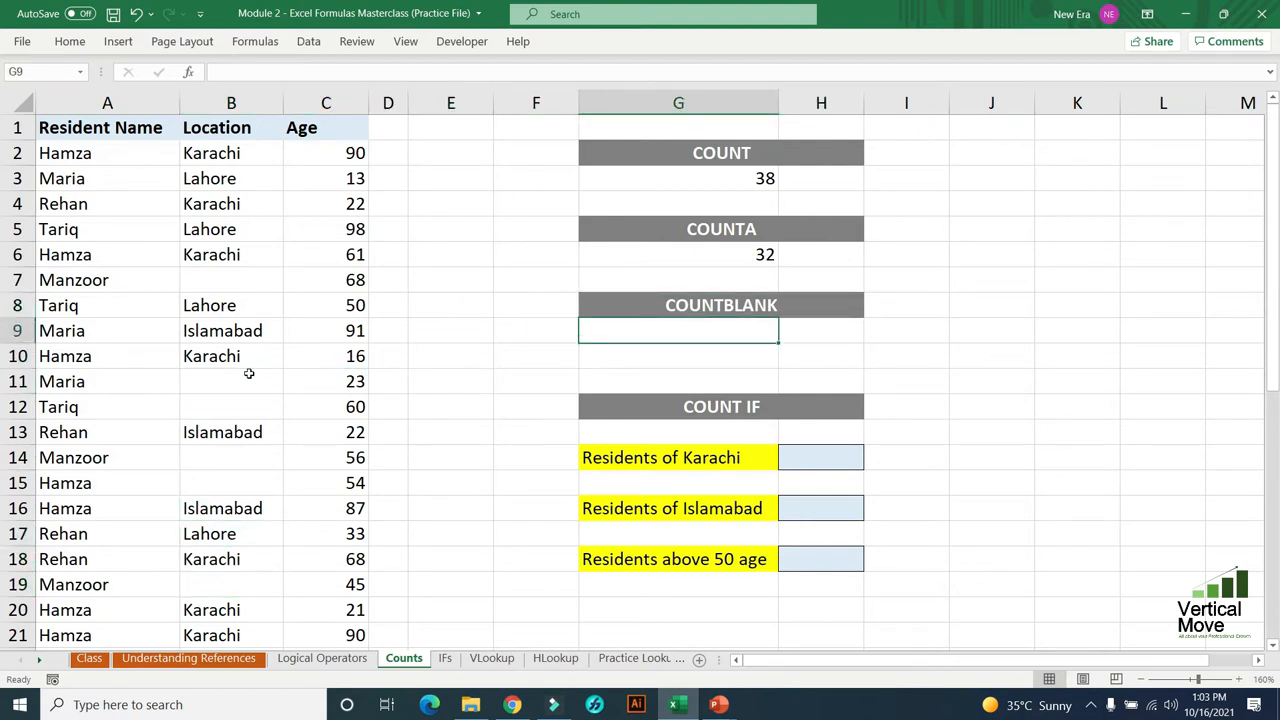
pyautogui.write('=count')
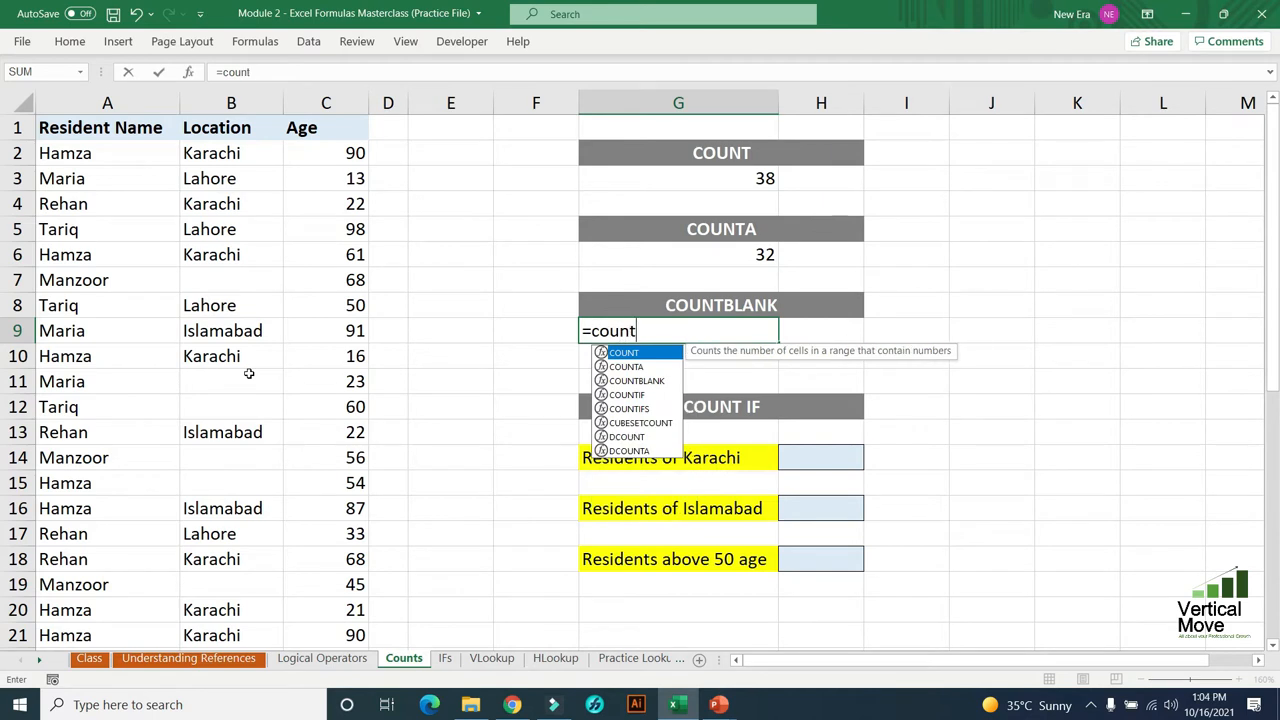
pyautogui.write('blank')
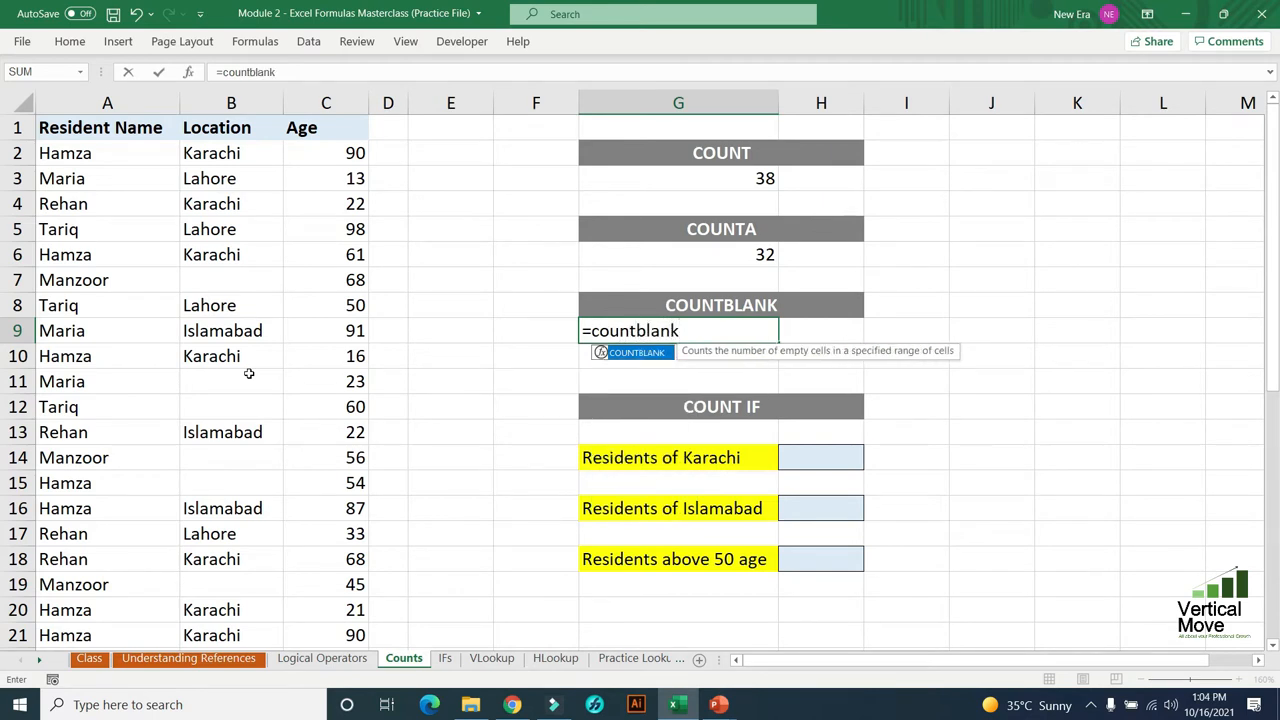
pyautogui.press('Tab')
pyautogui.write('(')
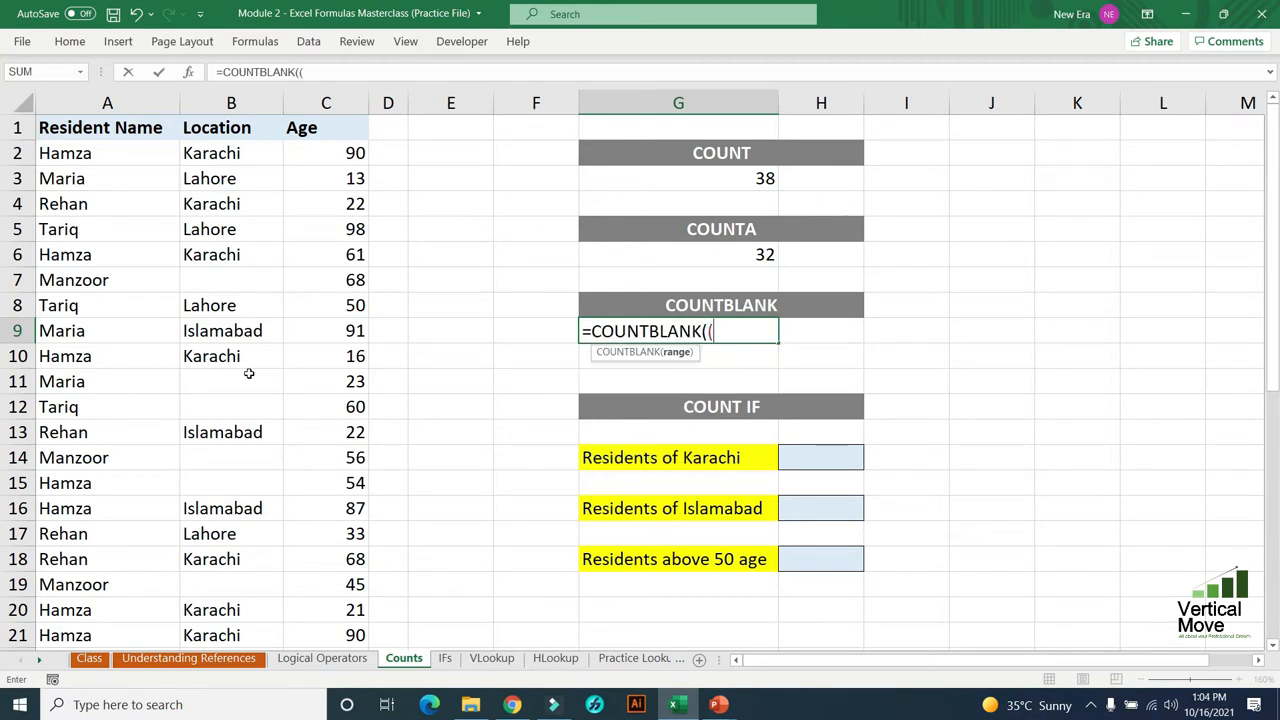
pyautogui.press('Left')
pyautogui.press('Left')
pyautogui.press('Left')
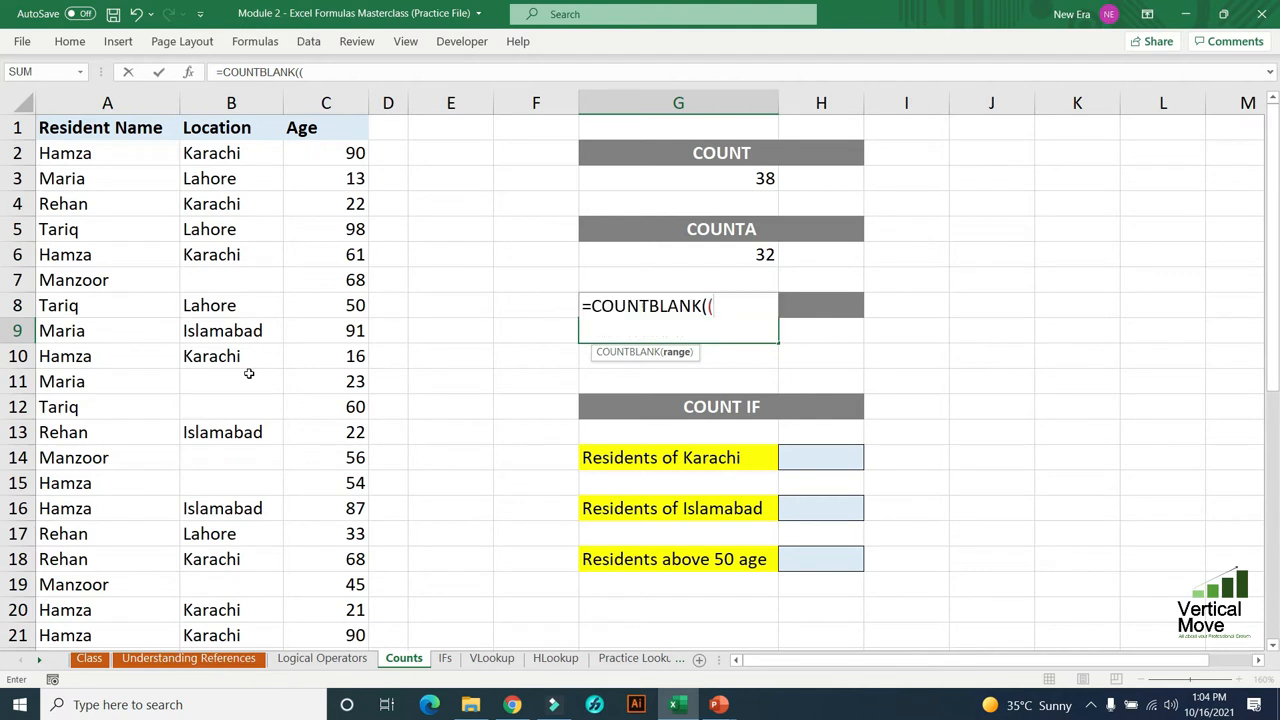
pyautogui.press('Left')
pyautogui.press('Left')
pyautogui.press('Up')
pyautogui.press('Up')
pyautogui.press('Up')
pyautogui.press('Up')
pyautogui.press('Up')
pyautogui.press('Up')
pyautogui.press('Up')
pyautogui.press('Up')
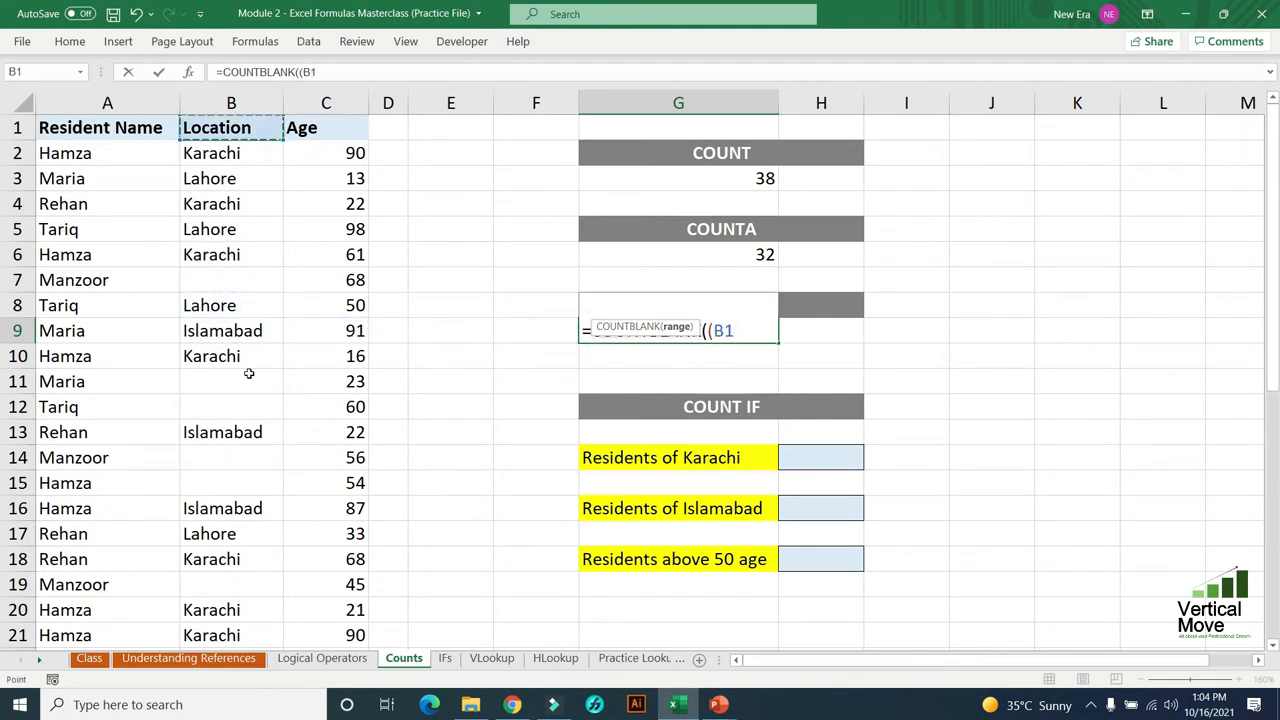
pyautogui.press('Down')
pyautogui.hotkey('shift', 'Down')
pyautogui.hotkey('shift', 'Down')
pyautogui.hotkey('shift', 'Down')
pyautogui.hotkey('shift', 'Down')
pyautogui.hotkey('shift', 'Down')
pyautogui.hotkey('shift', 'Down')
pyautogui.hotkey('shift', 'Down')
pyautogui.hotkey('shift', 'Down')
pyautogui.hotkey('shift', 'Down')
pyautogui.hotkey('shift', 'Down')
pyautogui.hotkey('shift', 'Down')
pyautogui.hotkey('shift', 'Down')
pyautogui.hotkey('shift', 'Down')
pyautogui.hotkey('shift', 'Down')
pyautogui.hotkey('shift', 'Down')
pyautogui.hotkey('shift', 'Down')
pyautogui.hotkey('shift', 'Down')
pyautogui.hotkey('shift', 'Down')
pyautogui.hotkey('shift', 'Down')
pyautogui.hotkey('shift', 'Down')
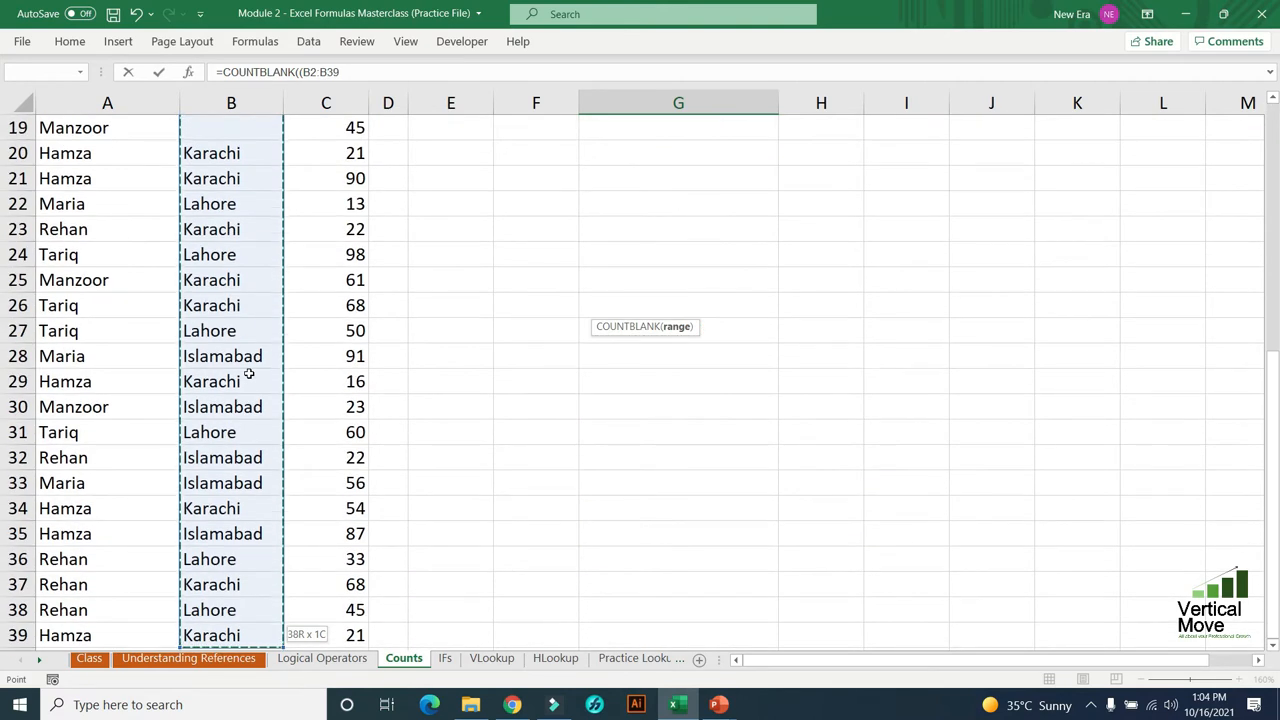
pyautogui.scroll(-1, 249, 374)
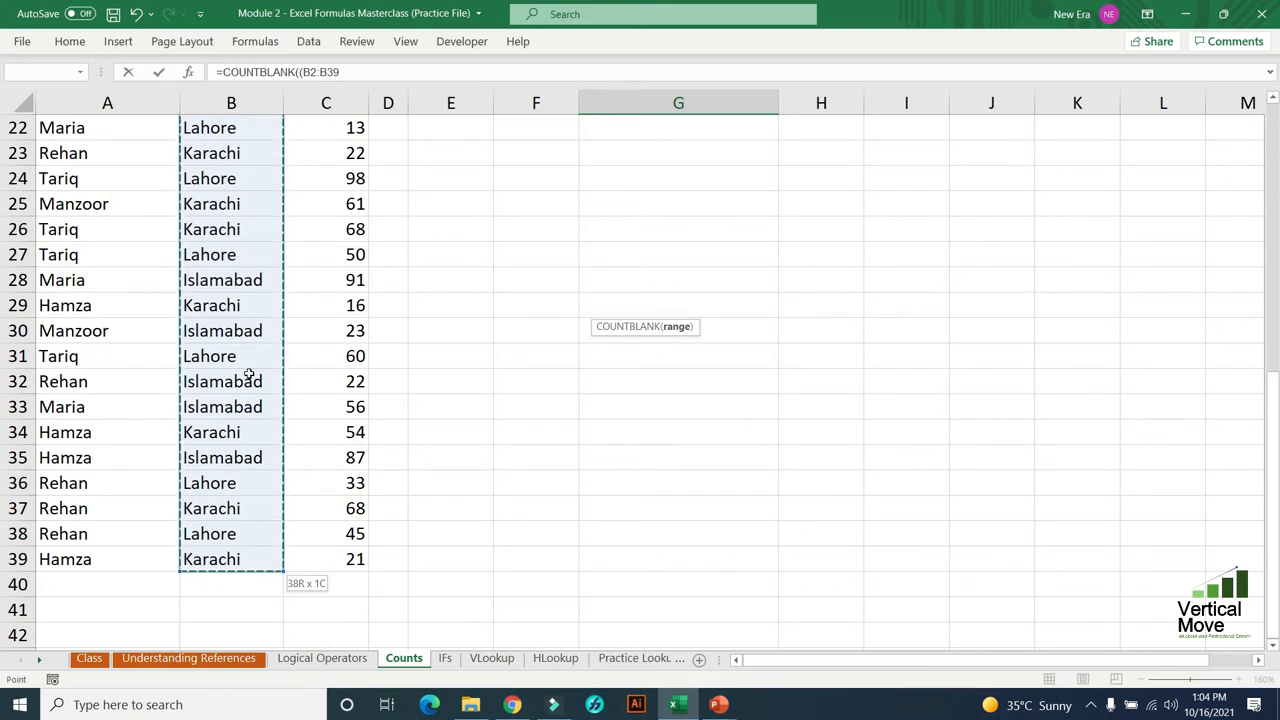
pyautogui.moveTo(249, 374); pyautogui.dragTo(251, 377)
pyautogui.press('Return')
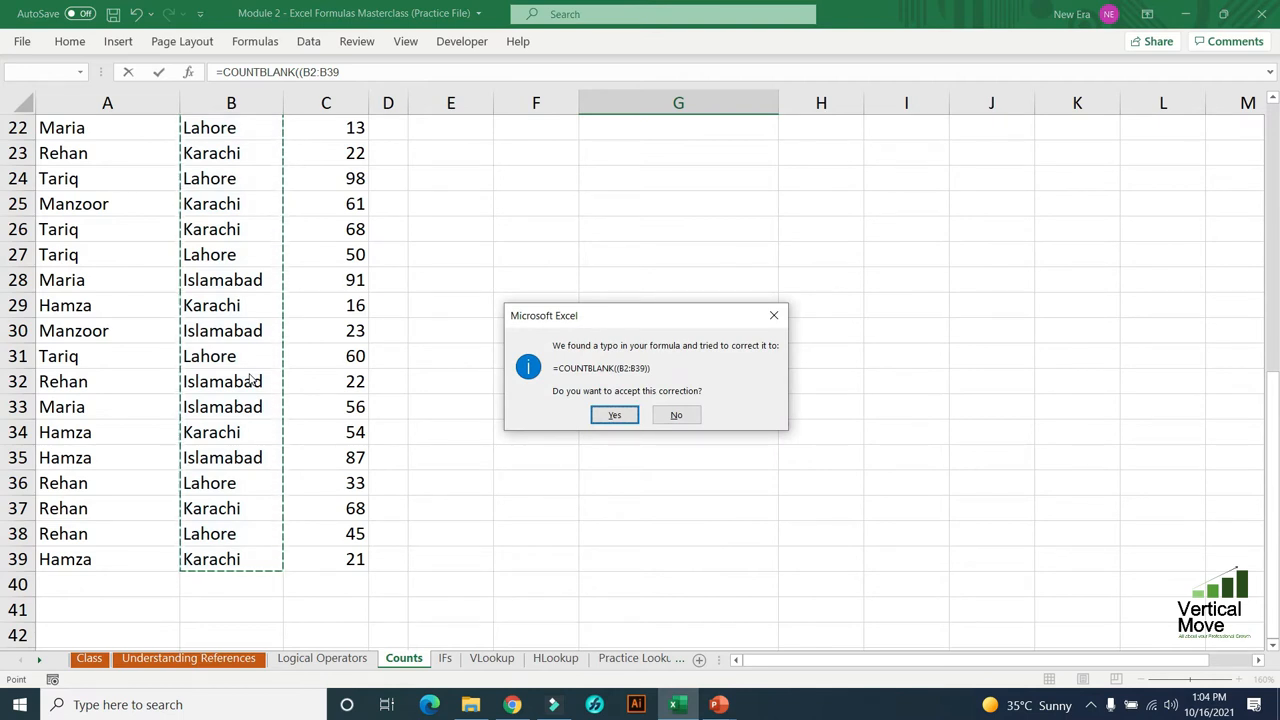
pyautogui.press('Return')
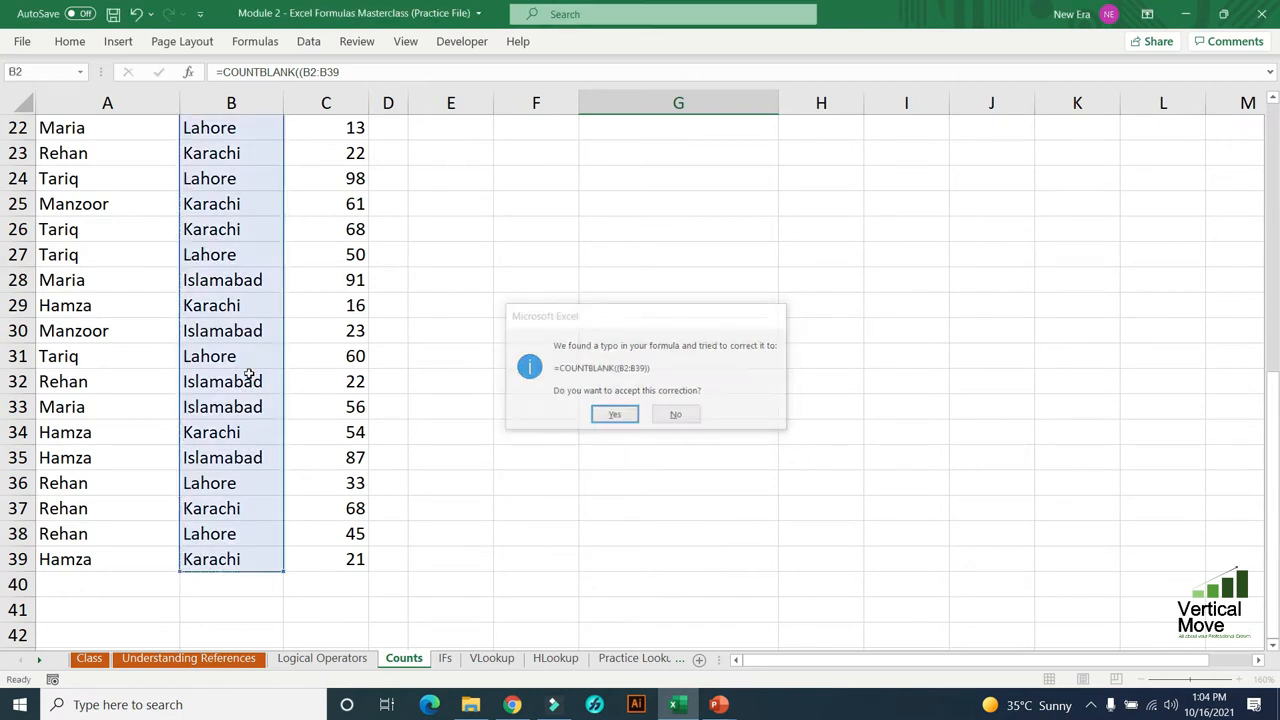
# - Review the COUNT formula in G3 and the COUNTA formula in G6 against the blanks in the Location column
pyautogui.scroll(2, 249, 374)
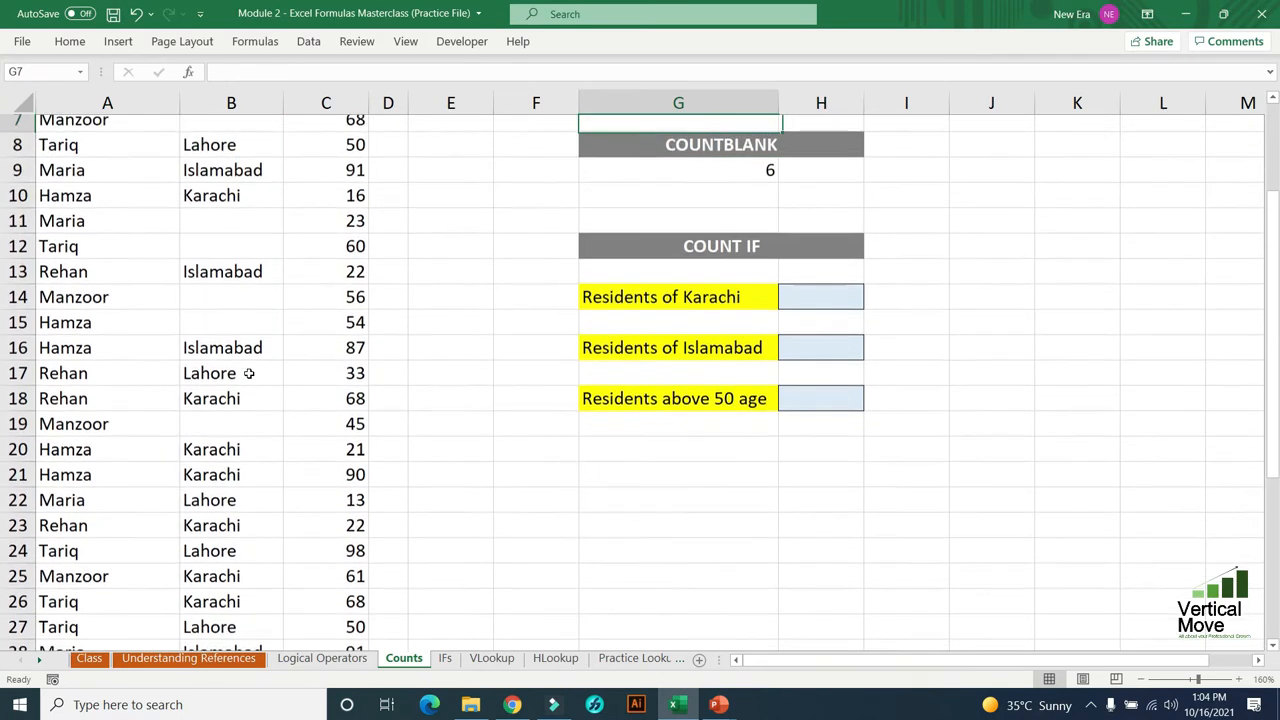
pyautogui.press('Up')
pyautogui.press('Up')
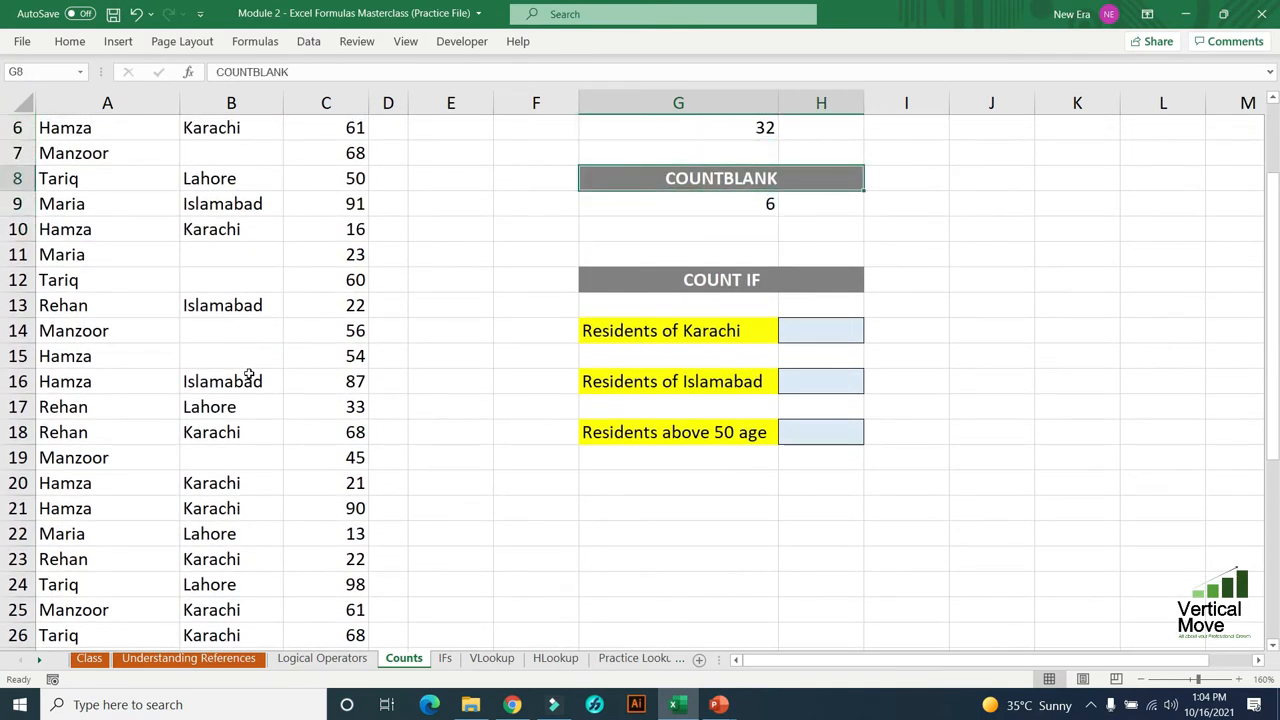
pyautogui.scroll(2, 249, 374)
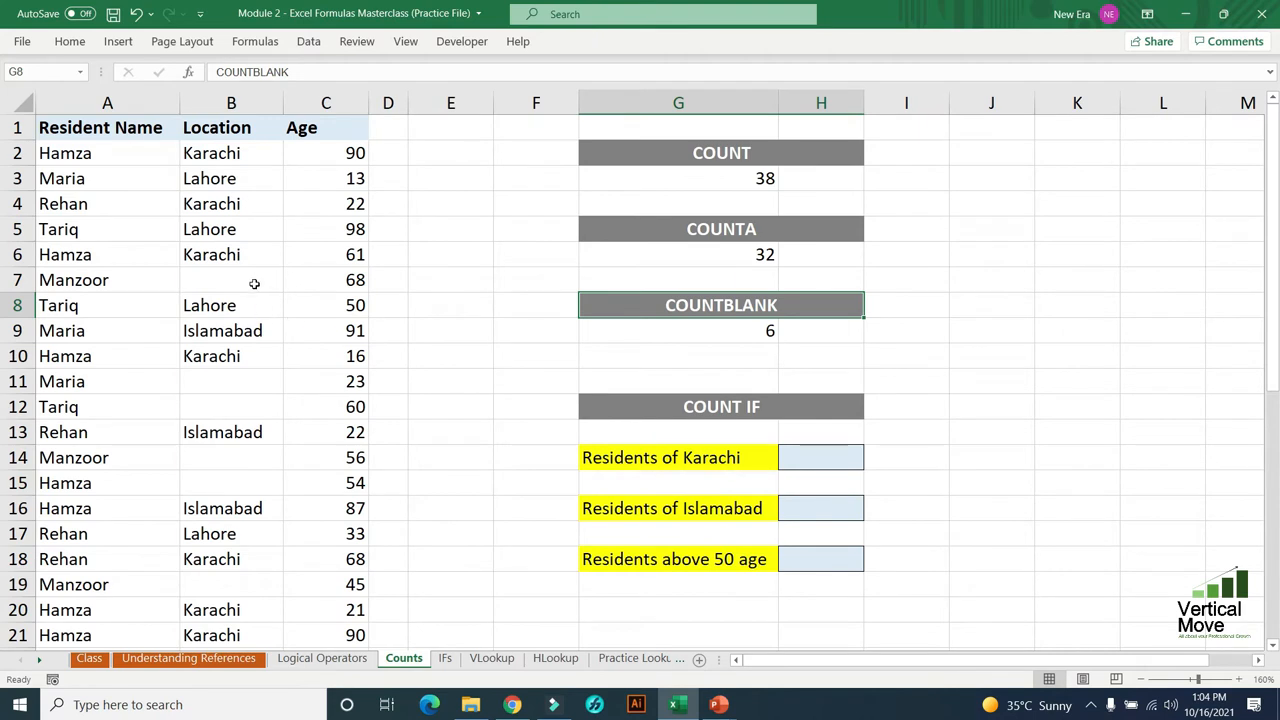
pyautogui.click(254, 281)
pyautogui.click(746, 174)
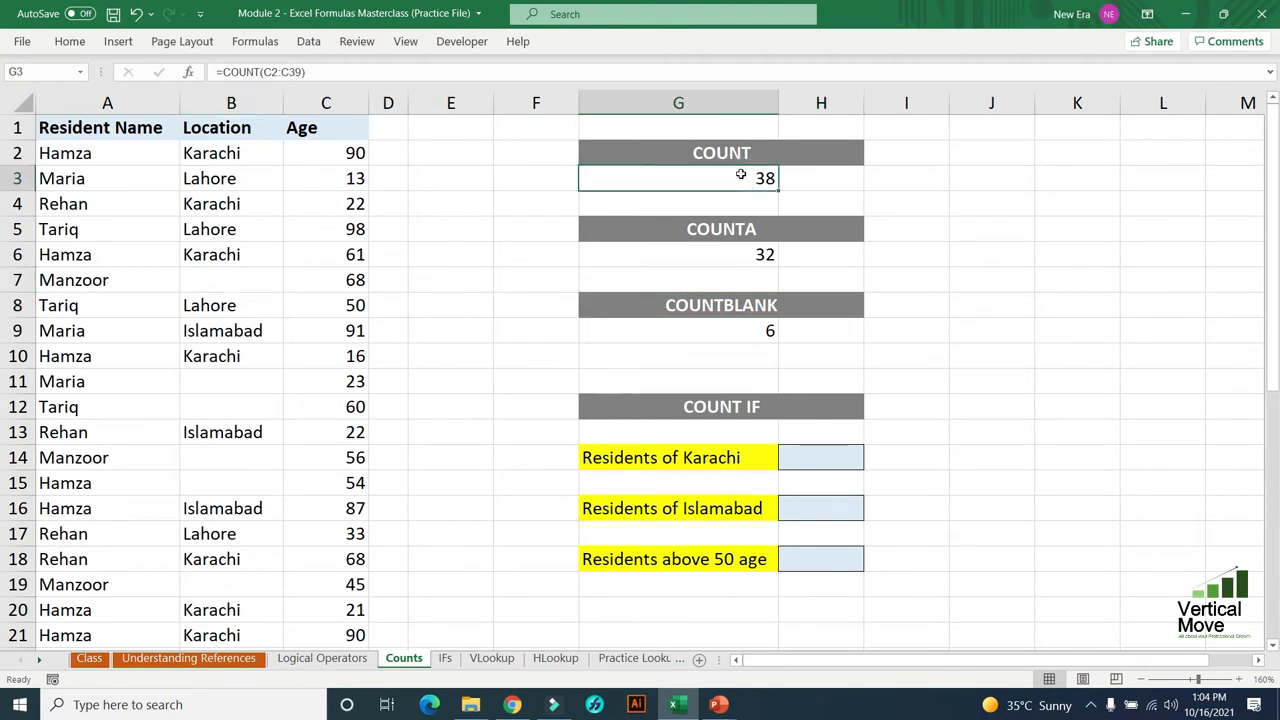
pyautogui.click(748, 258)
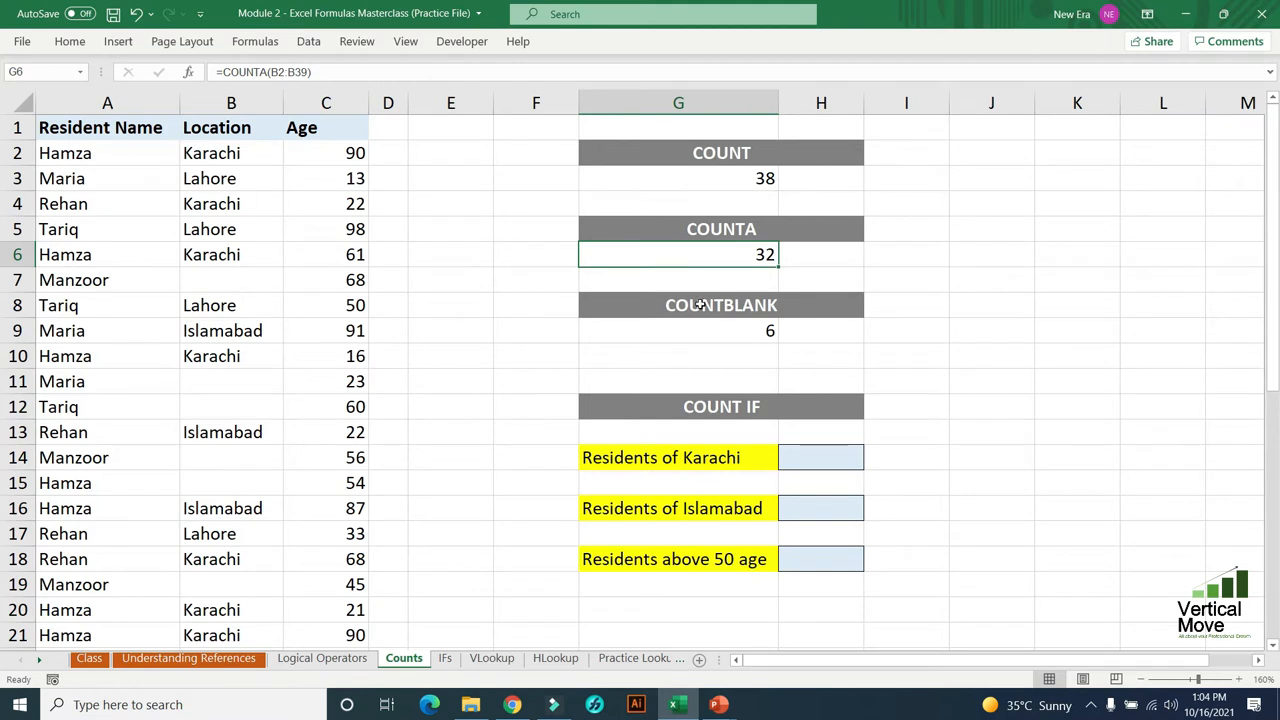
# - Select the blank location cells B7, B11, B12, B14, B15 and B19 together, and compare them with the COUNTBLANK formula in G9
pyautogui.click(236, 271)
pyautogui.keyDown('ctrl'); pyautogui.click(250, 378); pyautogui.keyUp('ctrl')
pyautogui.keyDown('ctrl'); pyautogui.click(251, 406); pyautogui.keyUp('ctrl')
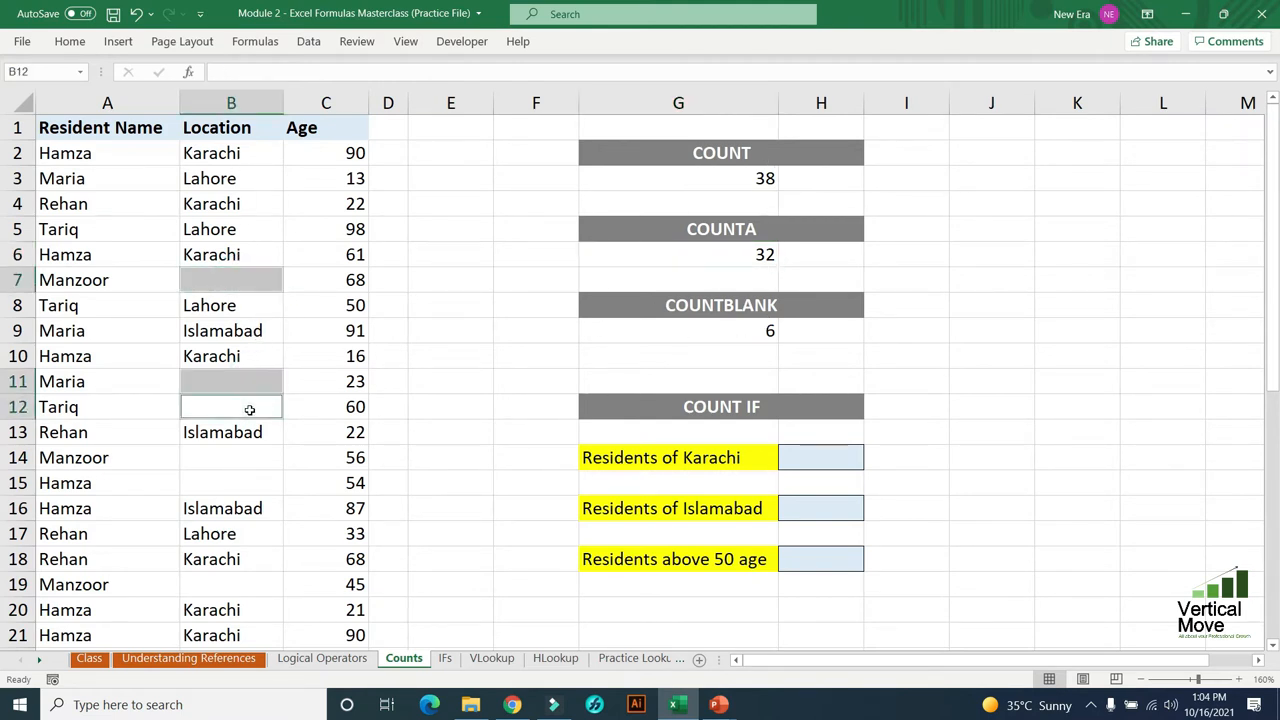
pyautogui.keyDown('ctrl'); pyautogui.click(252, 457); pyautogui.keyUp('ctrl')
pyautogui.keyDown('ctrl'); pyautogui.click(251, 484); pyautogui.keyUp('ctrl')
pyautogui.keyDown('ctrl'); pyautogui.click(260, 585); pyautogui.keyUp('ctrl')
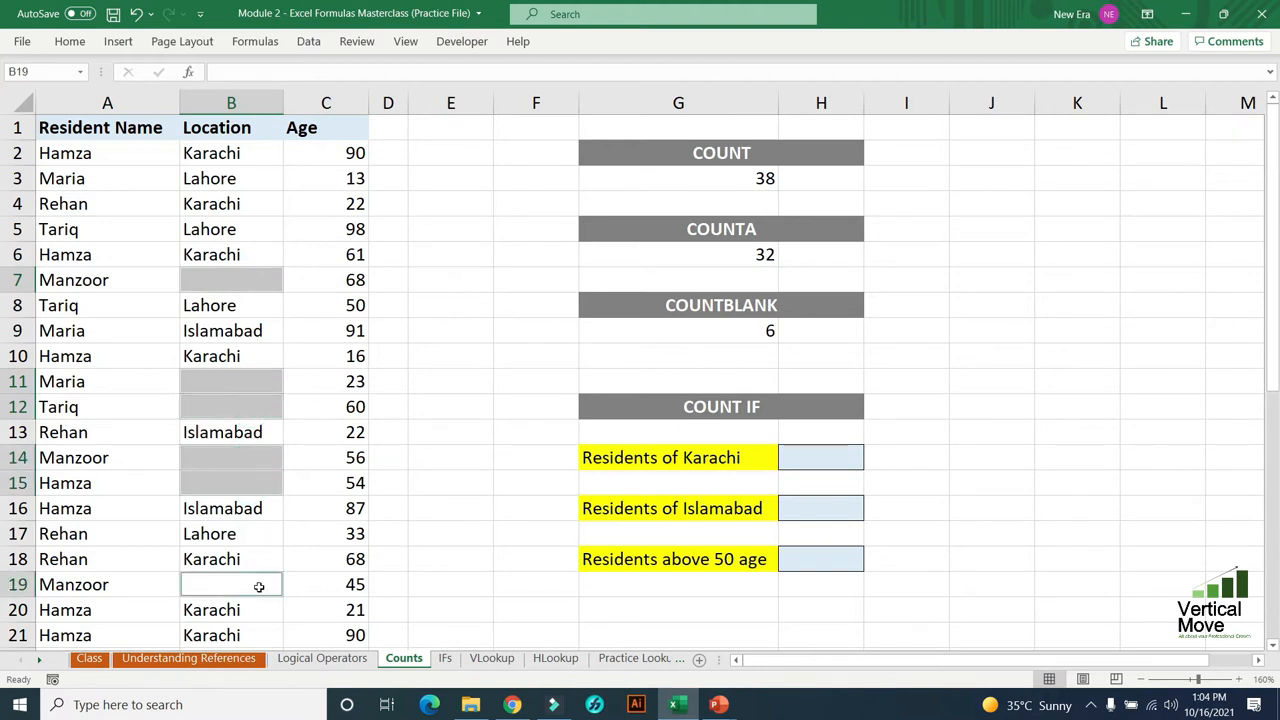
pyautogui.click(736, 336)
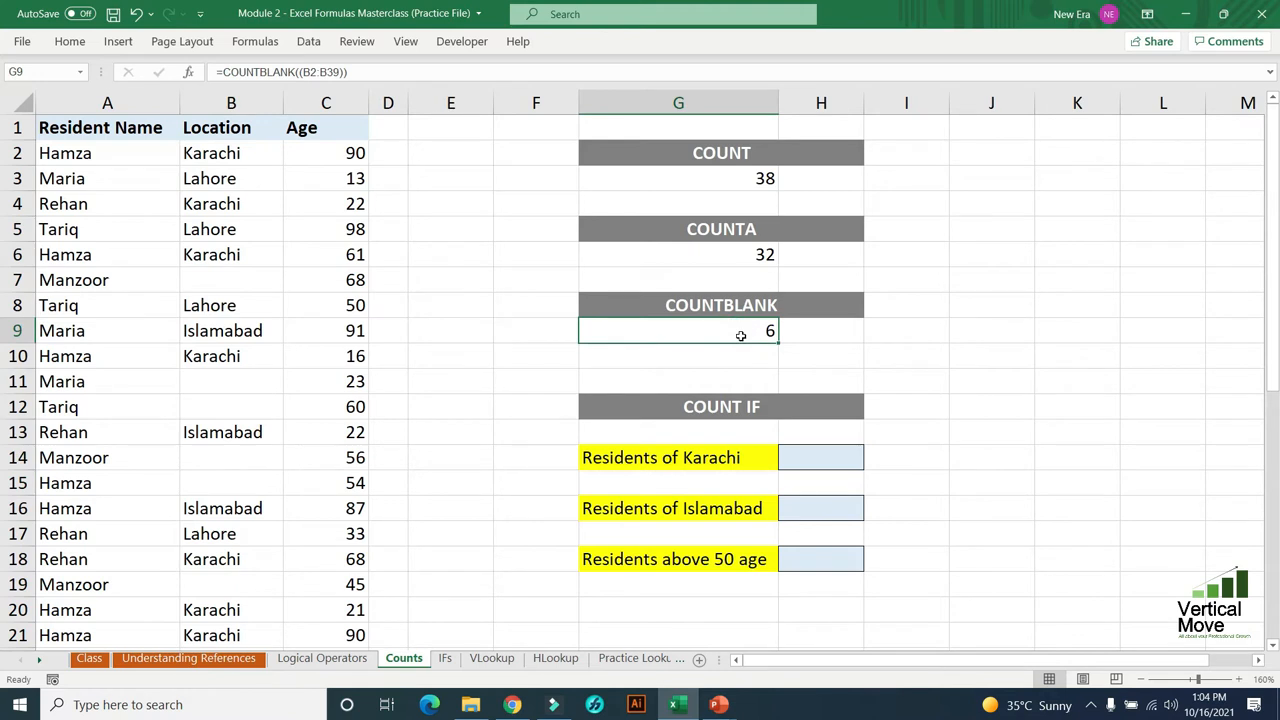
# - Undo the COUNTBLANK entry in G9 and all the single-cell location deletions in column B, and return to G9
pyautogui.press('Delete')
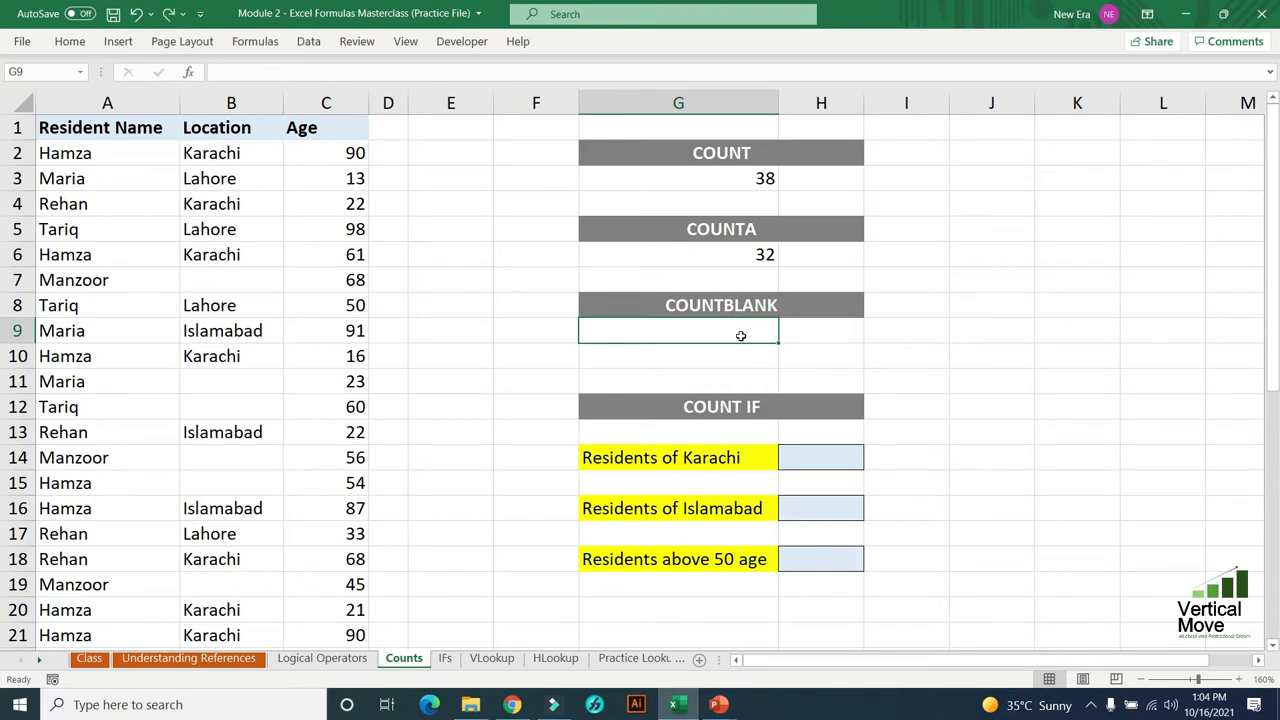
pyautogui.hotkey('ctrl', 'z')
pyautogui.hotkey('ctrl', 'z')
pyautogui.hotkey('ctrl', 'z')
pyautogui.hotkey('ctrl', 'z')
pyautogui.hotkey('ctrl', 'z')
pyautogui.hotkey('ctrl', 'z')
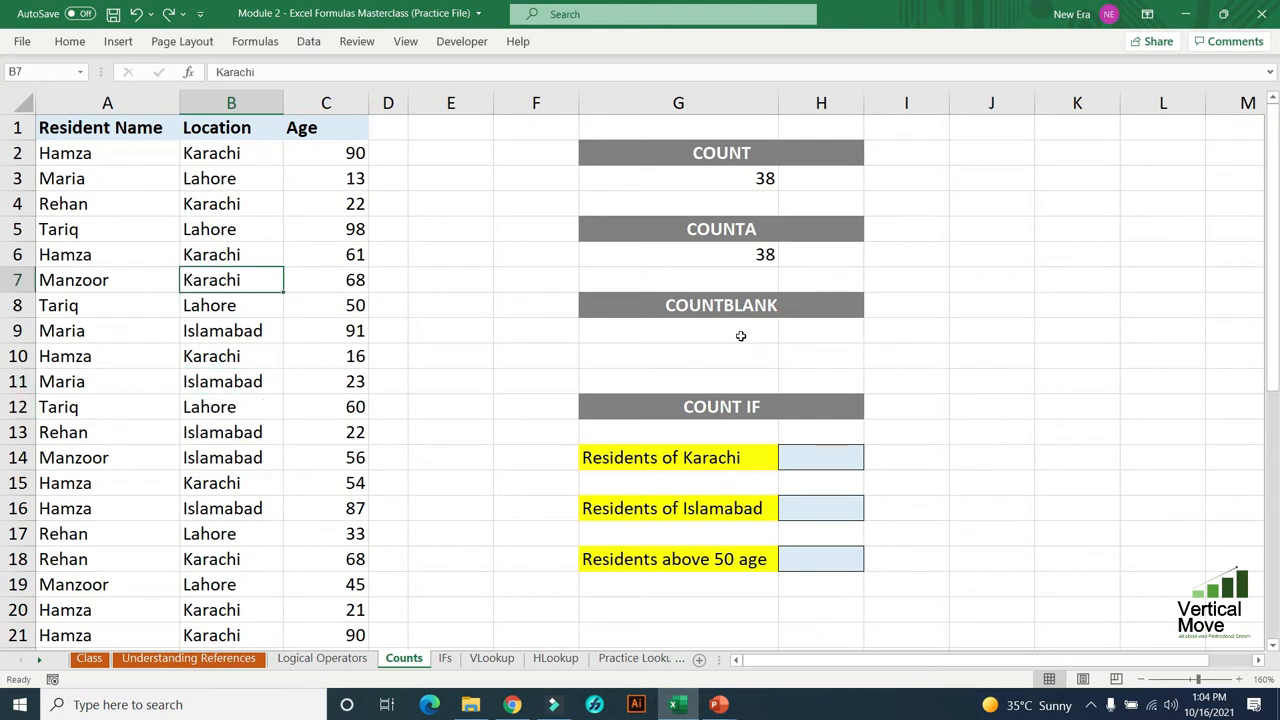
pyautogui.click(741, 336)
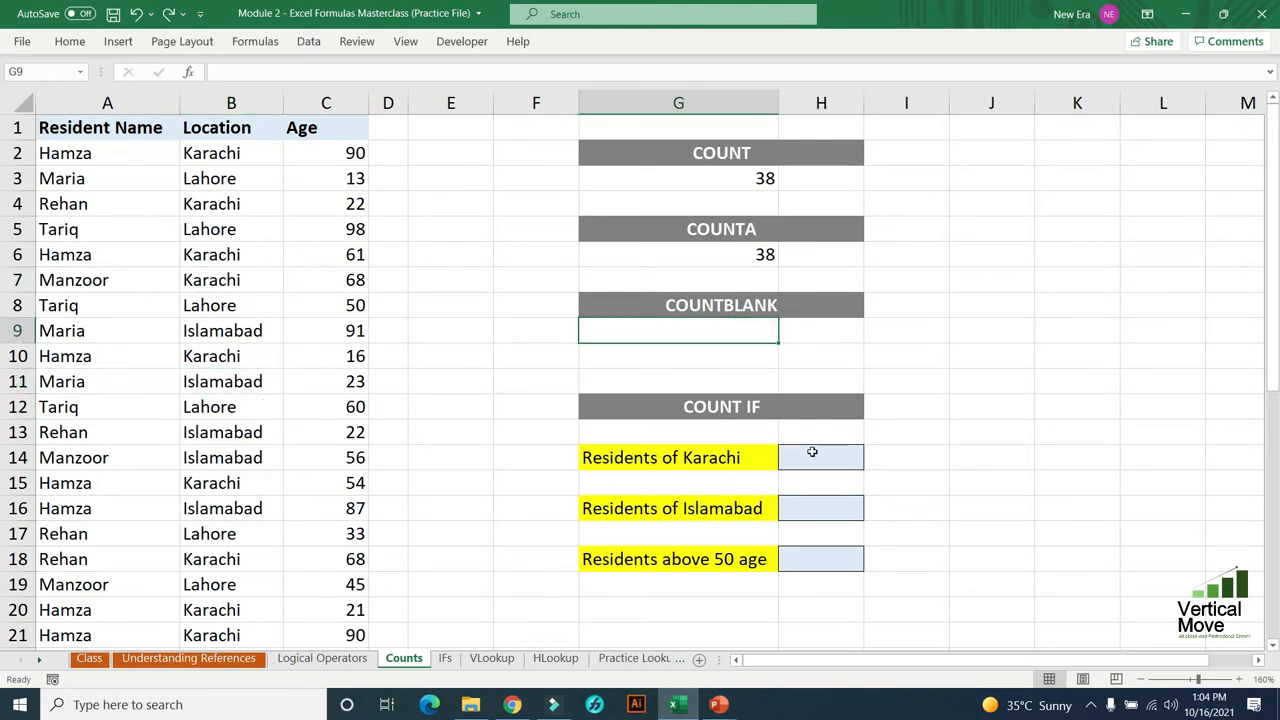
# - Start a COUNTIF formula in H14 for the residents of Karachi, using the locations in B2:B39 as its range
pyautogui.click(734, 400)
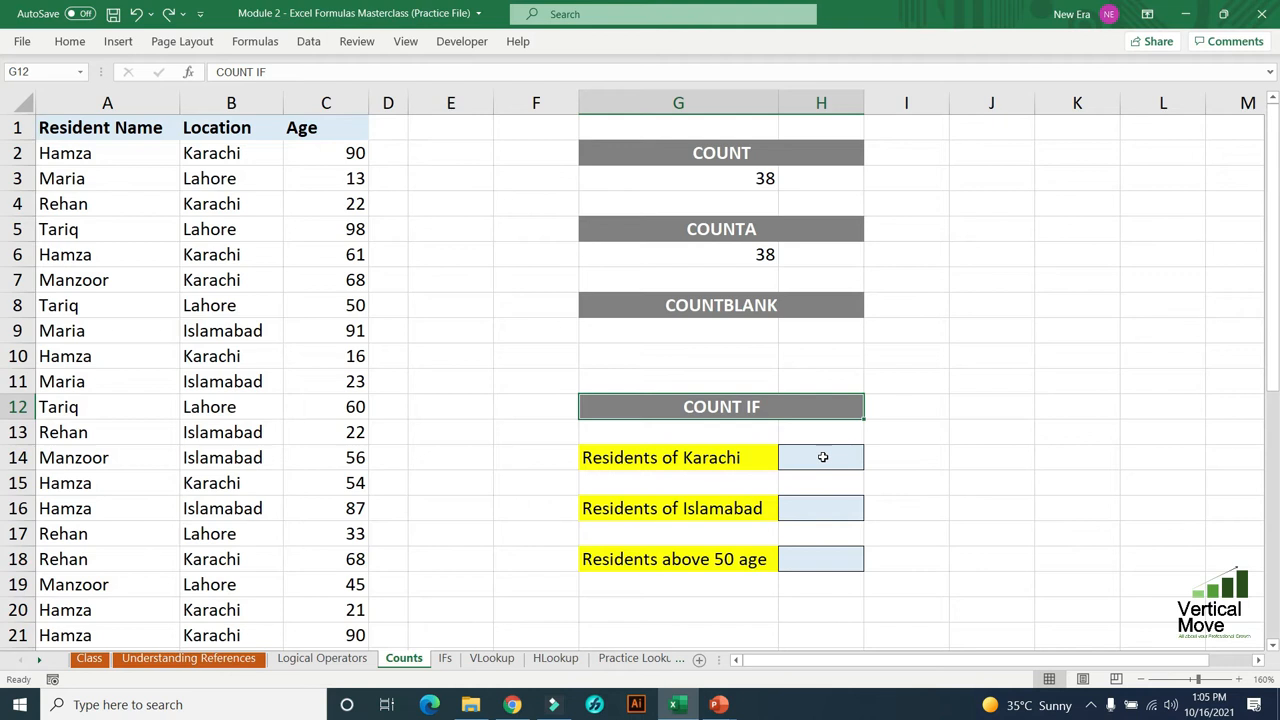
pyautogui.click(760, 452)
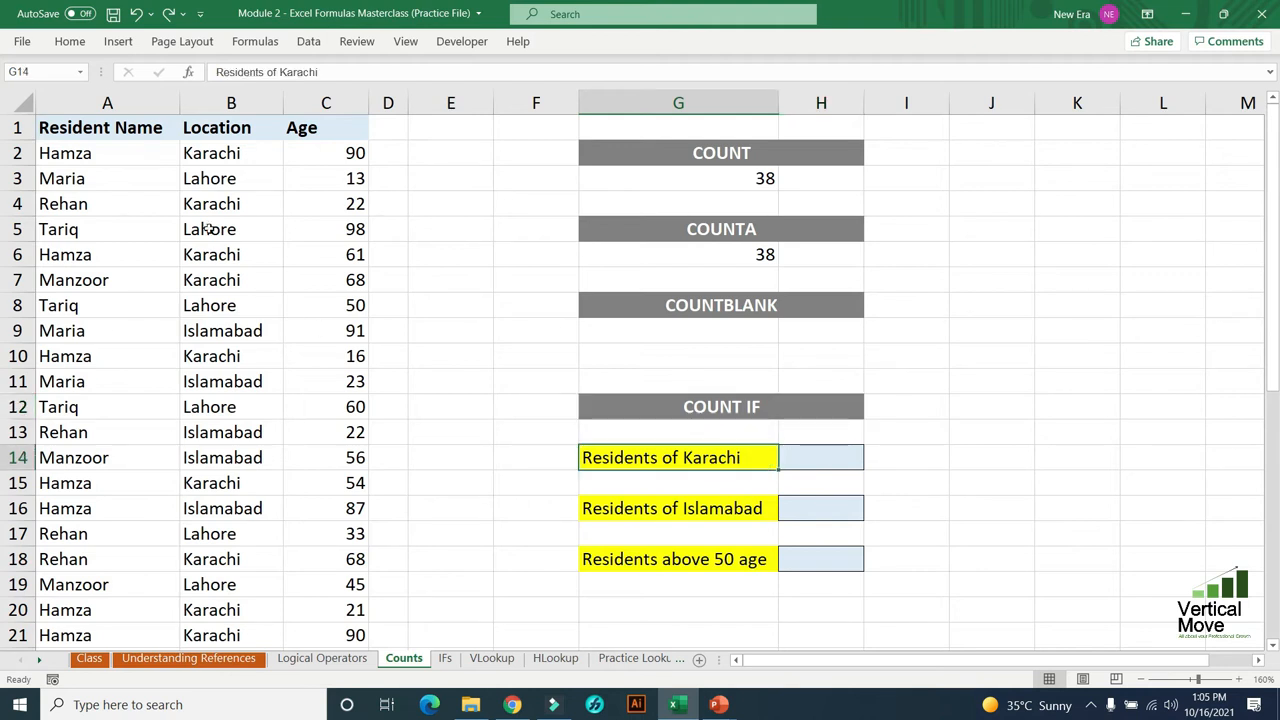
pyautogui.click(801, 462)
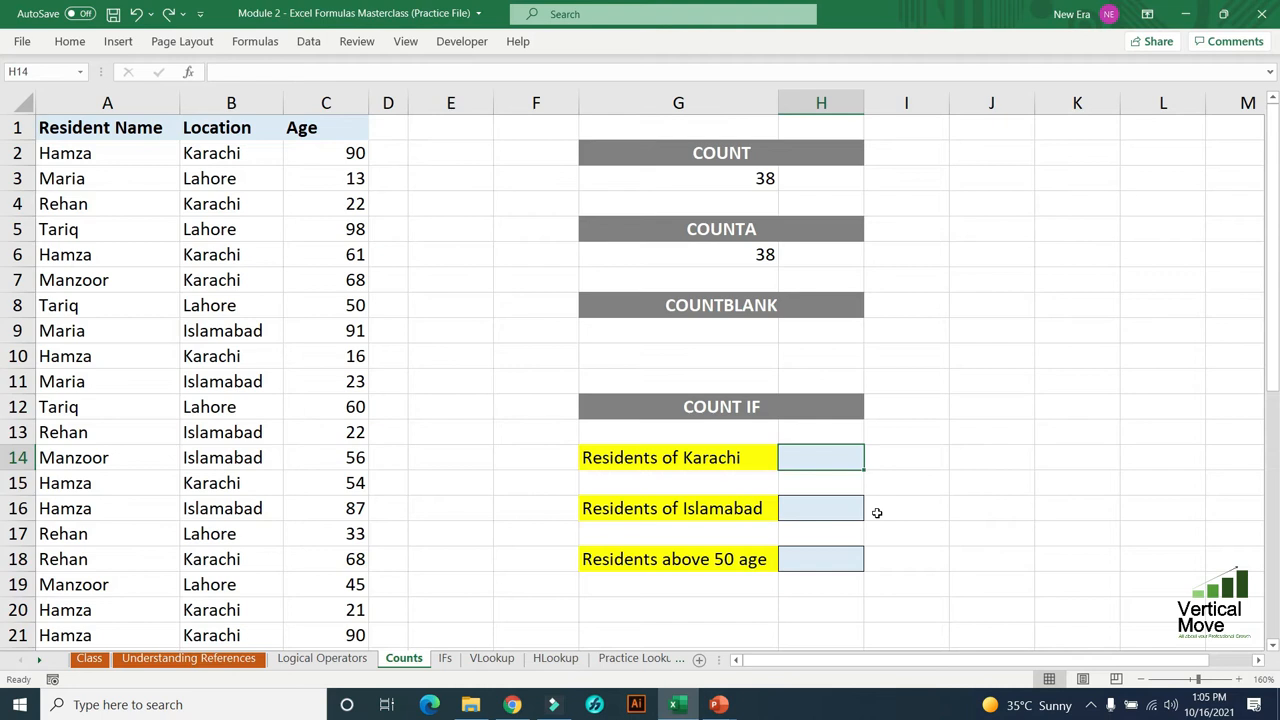
pyautogui.write('=')
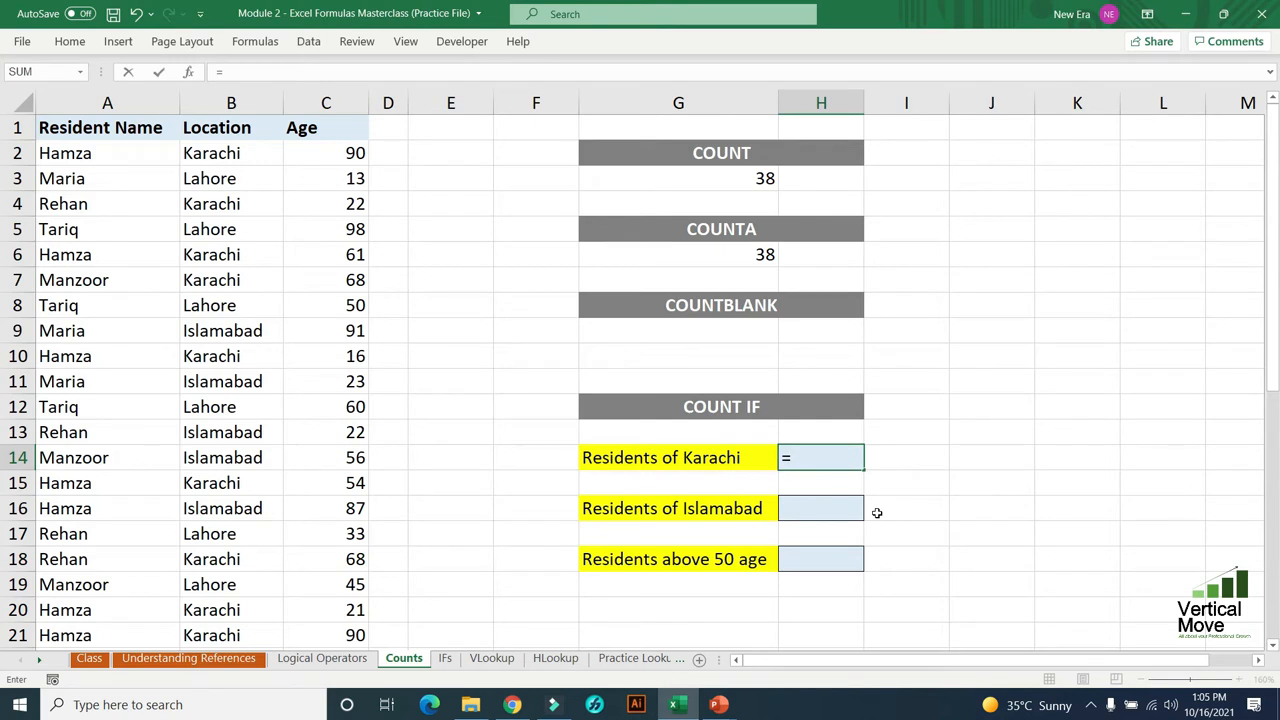
pyautogui.write('countif')
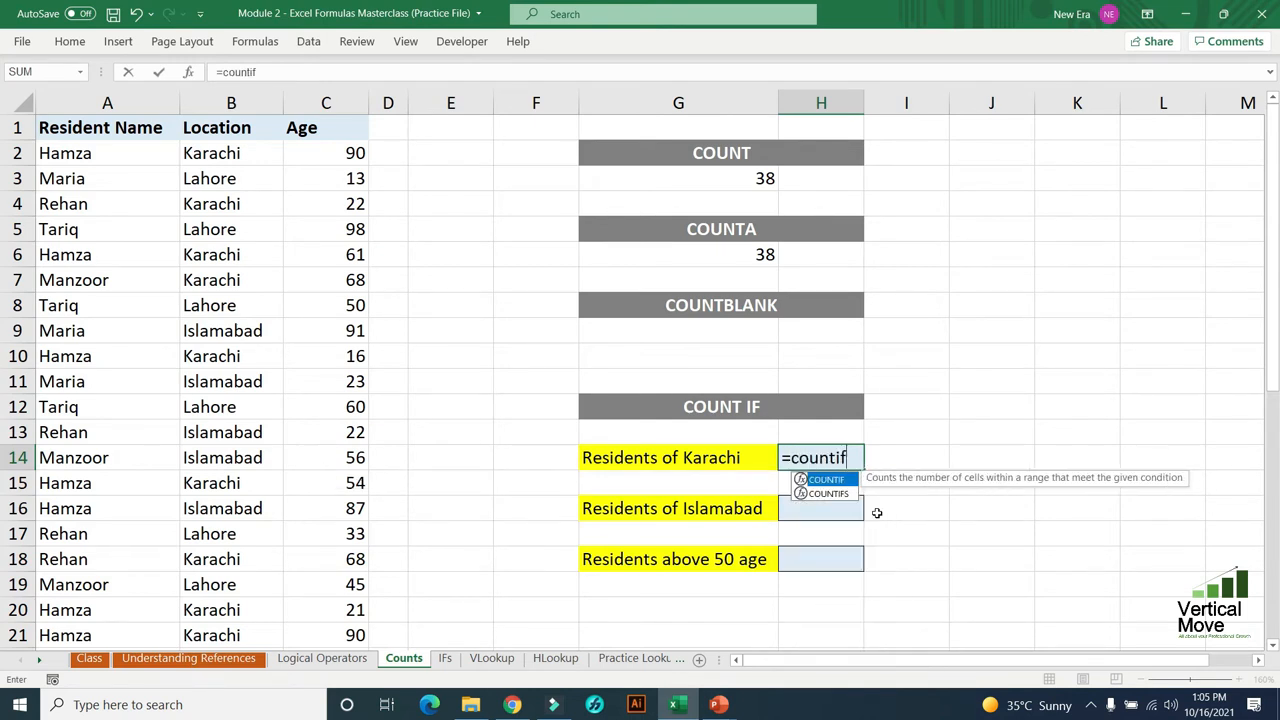
pyautogui.press('Tab')
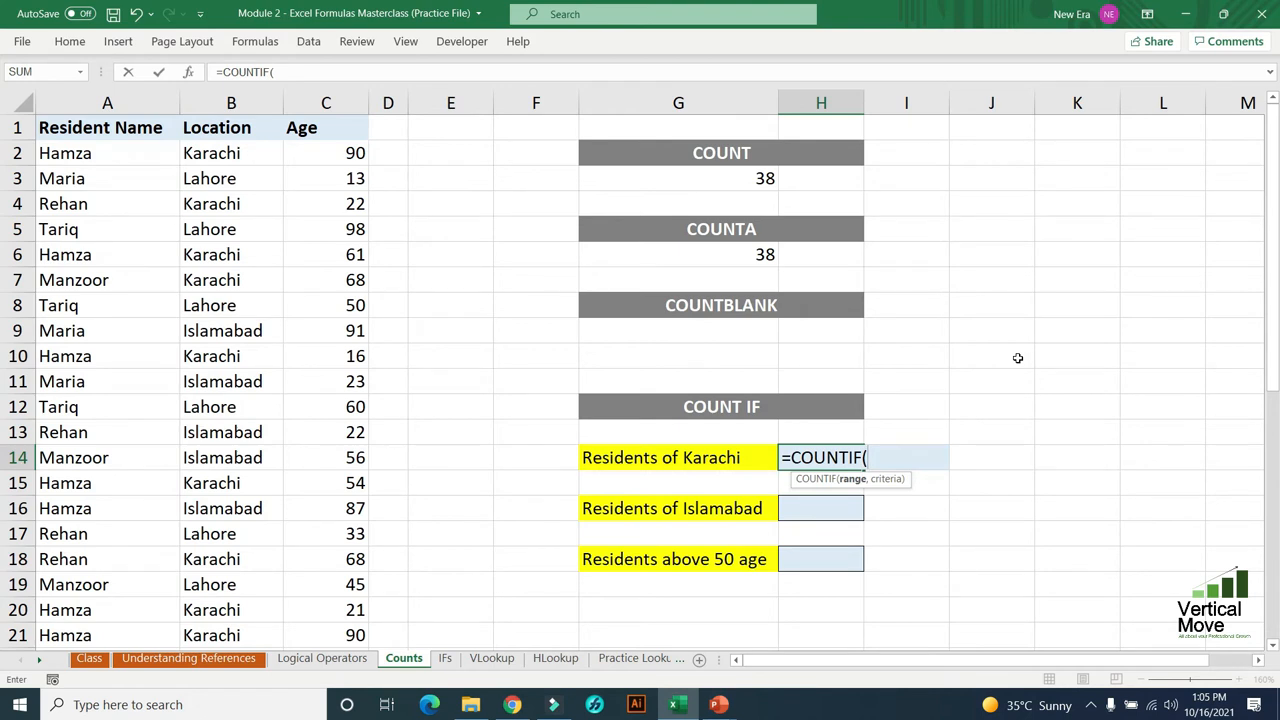
pyautogui.click(242, 153)
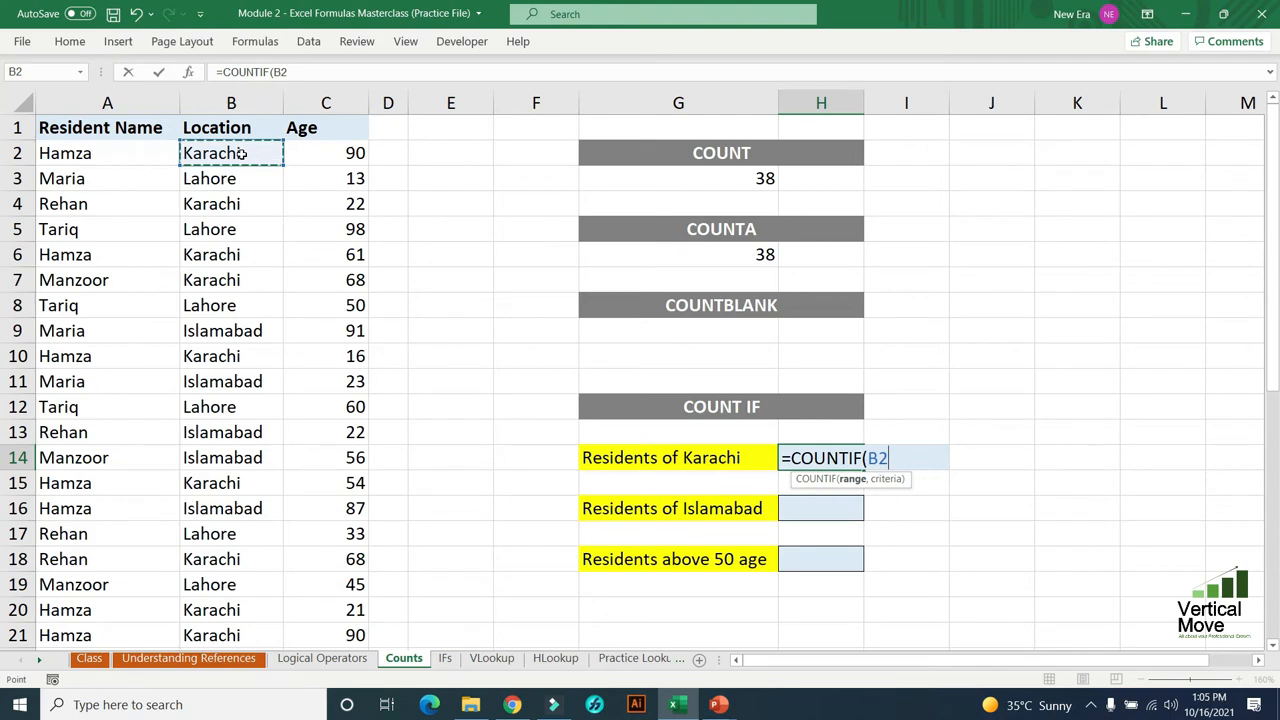
pyautogui.hotkey('ctrl', 'shift', 'Down')
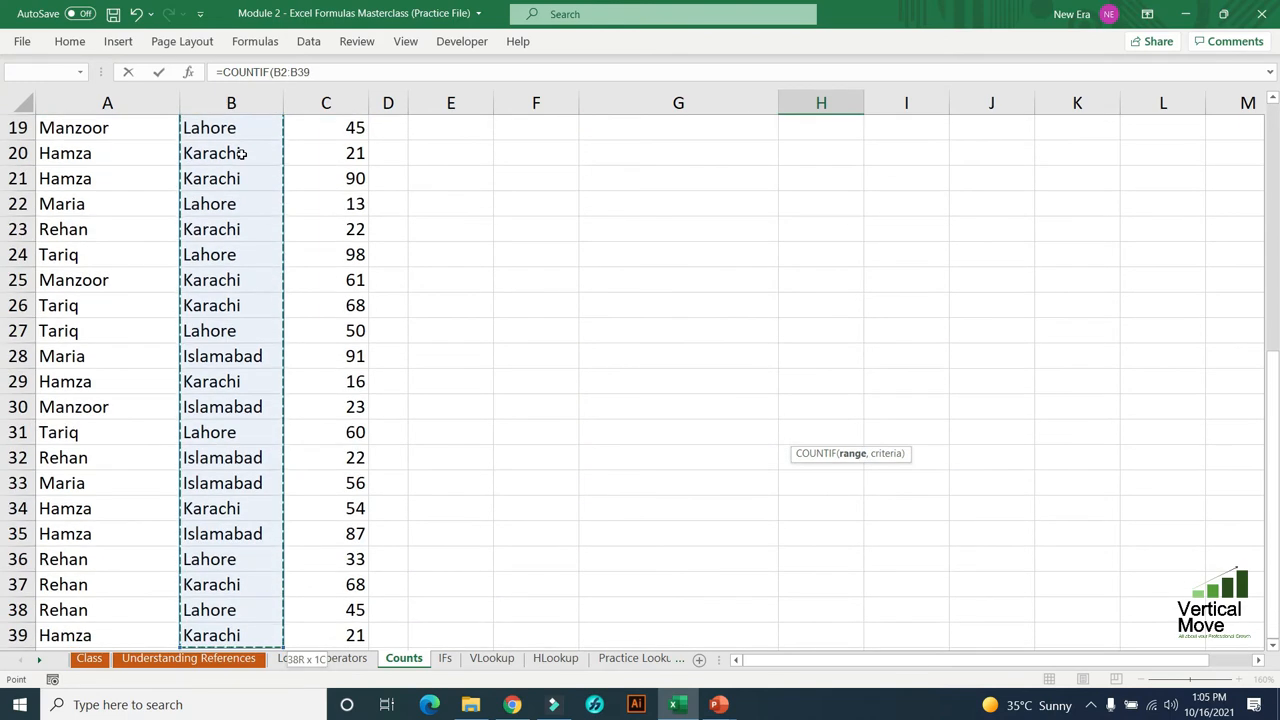
pyautogui.write(',')
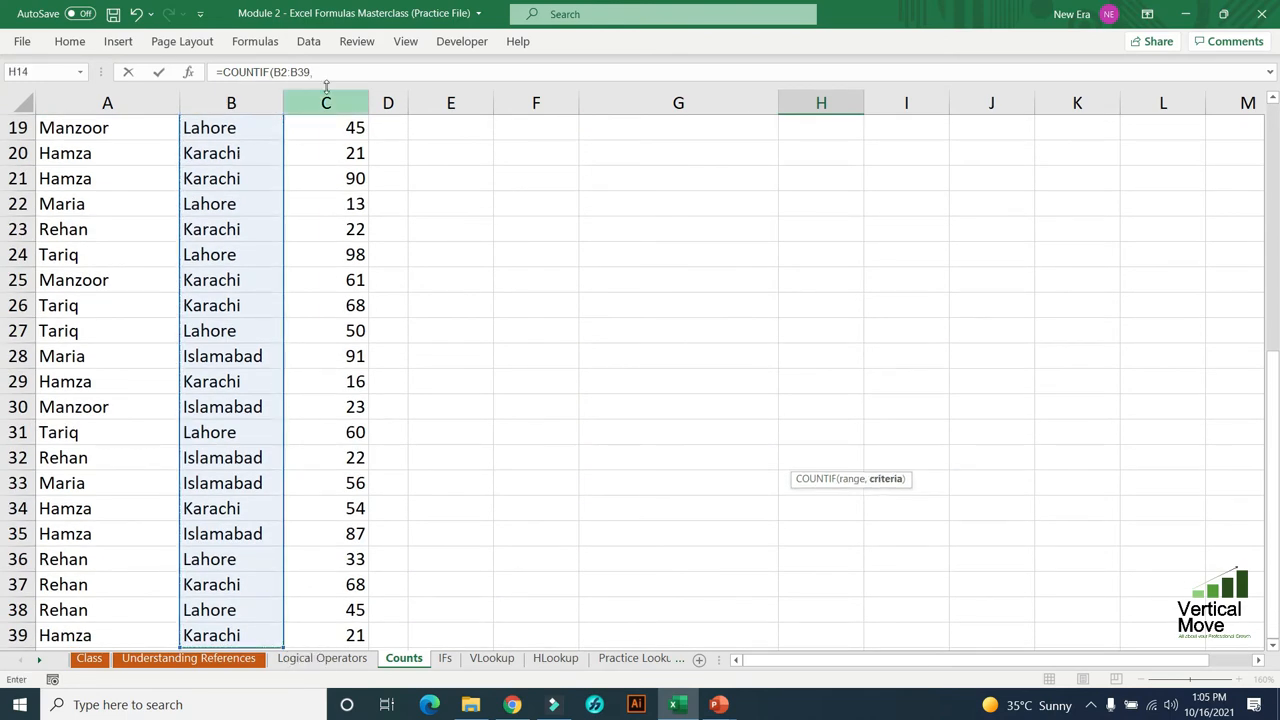
pyautogui.scroll(6, 500, 306)
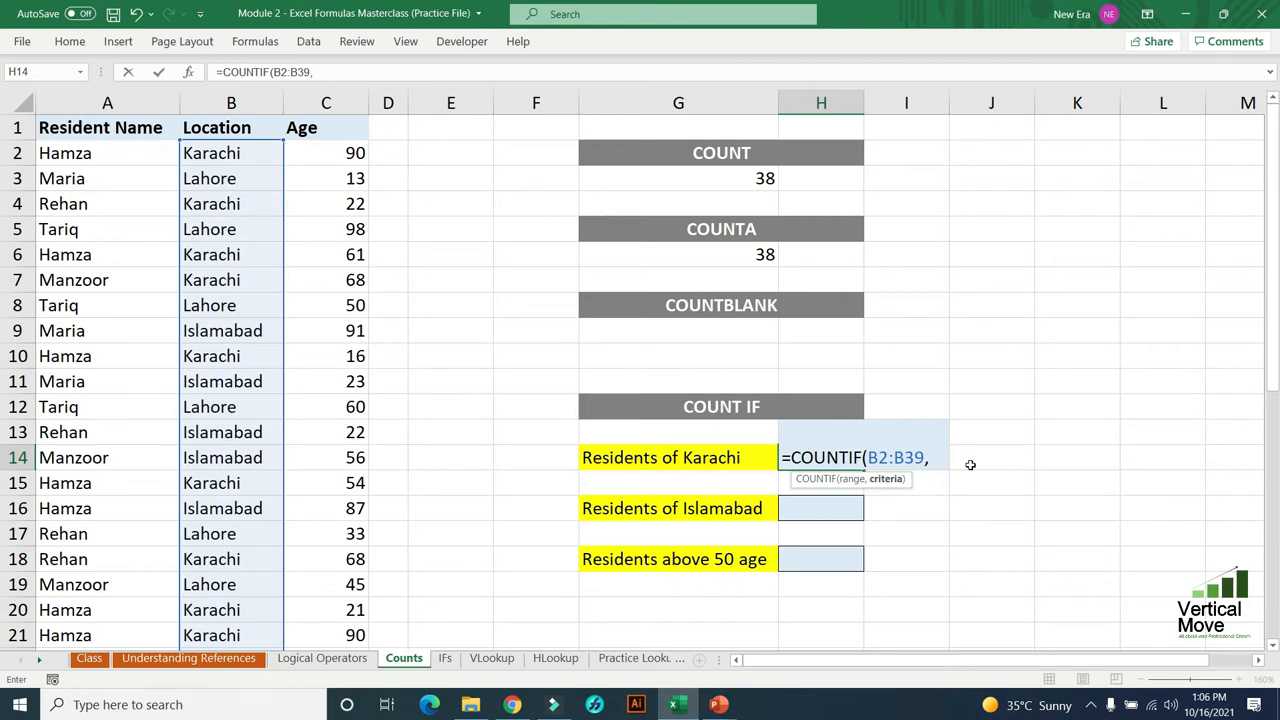
# - Complete the COUNTIF formula in H14 with the text criterion "Karachi" and return to that cell
pyautogui.write('"Ka')
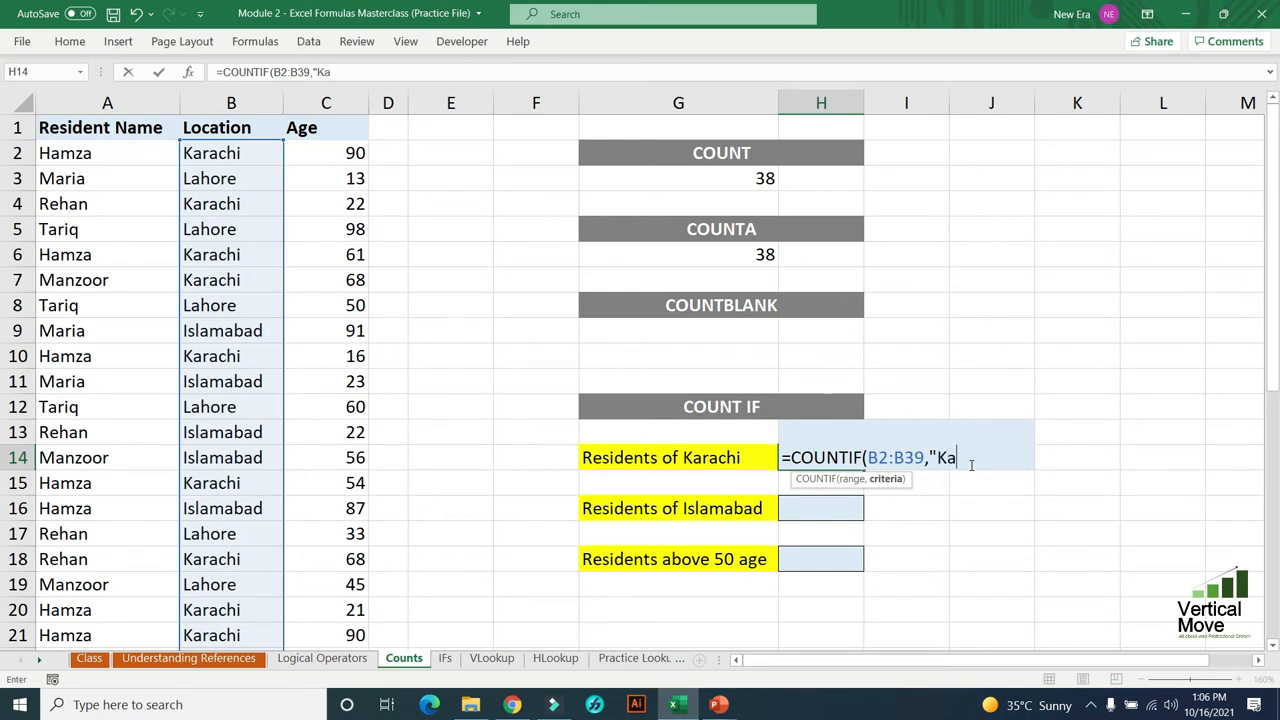
pyautogui.write('rachi")')
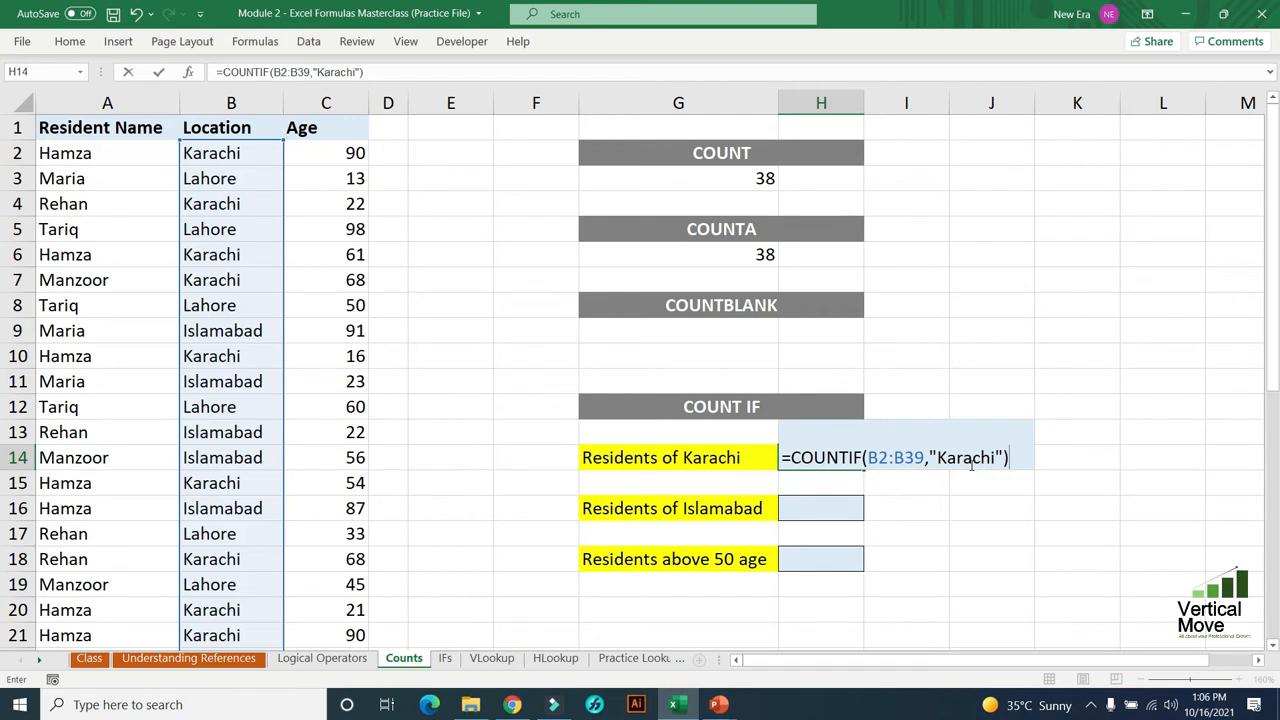
pyautogui.press('Return')
pyautogui.press('Up')
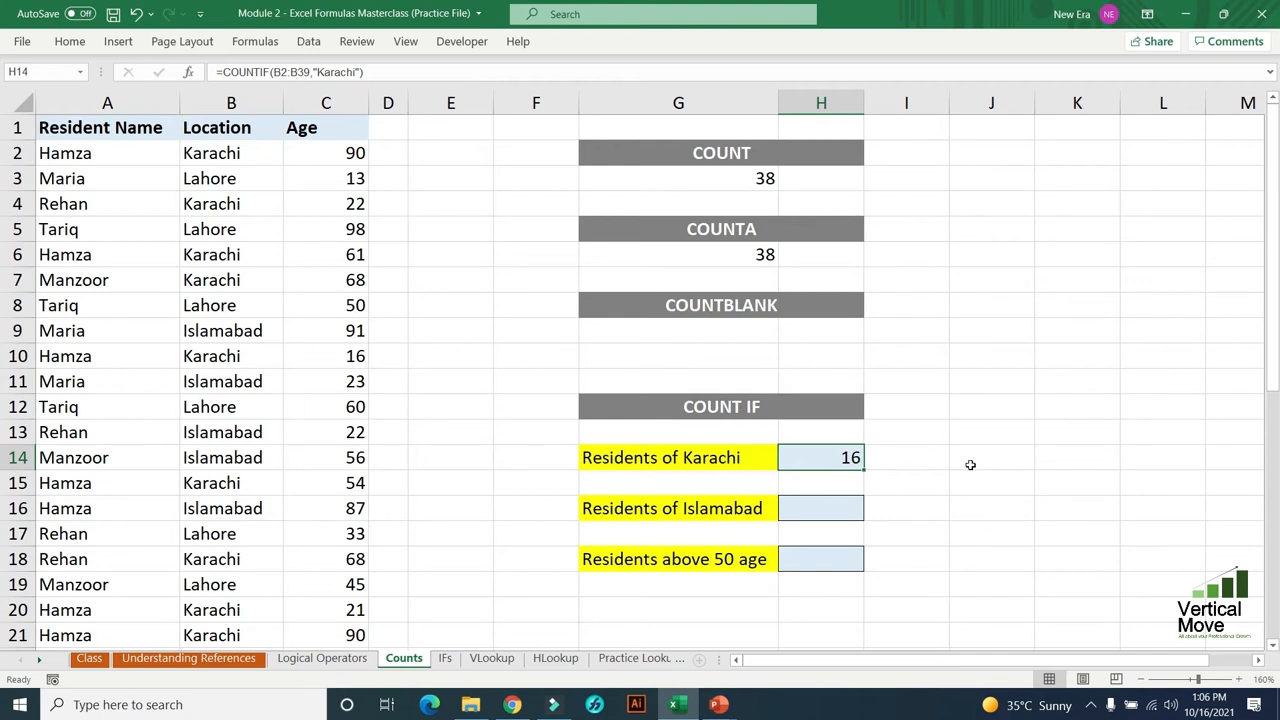
# - Enter Islamabad in J16 as a criterion cell beside the Residents of Islamabad row
pyautogui.press('Down')
pyautogui.press('Down')
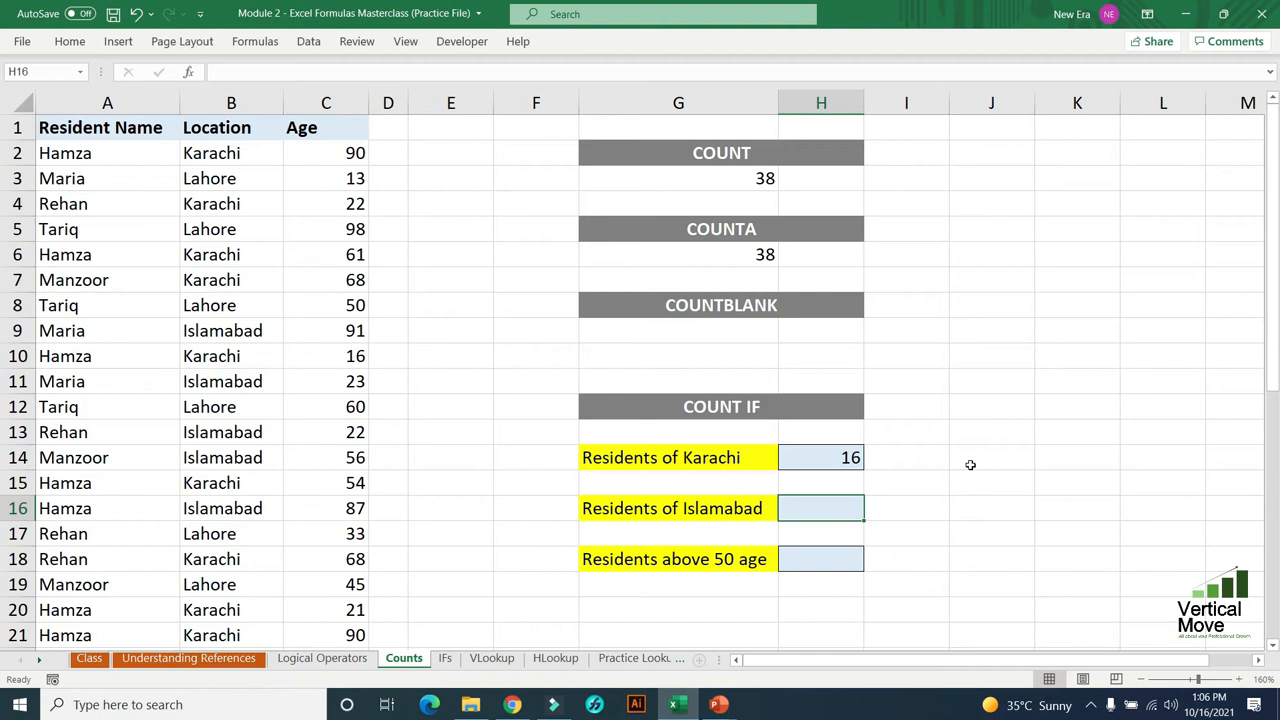
pyautogui.press('Right')
pyautogui.press('Right')
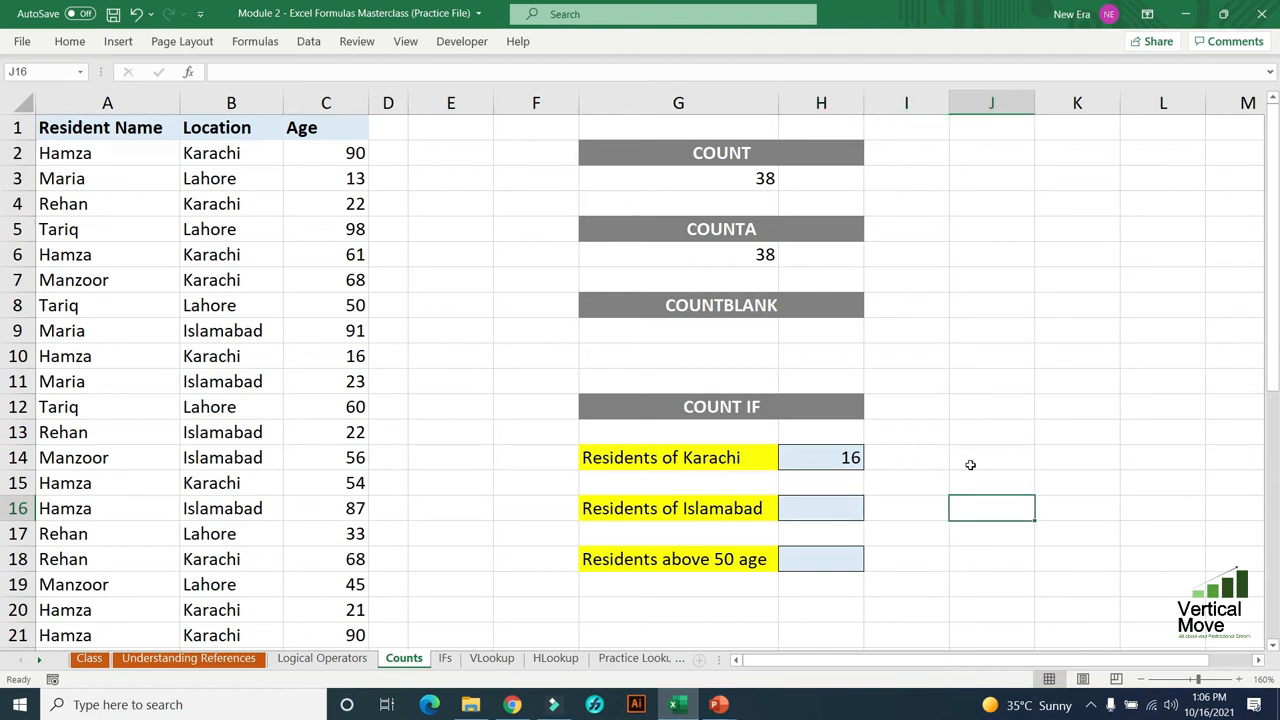
pyautogui.write('Islamabad')
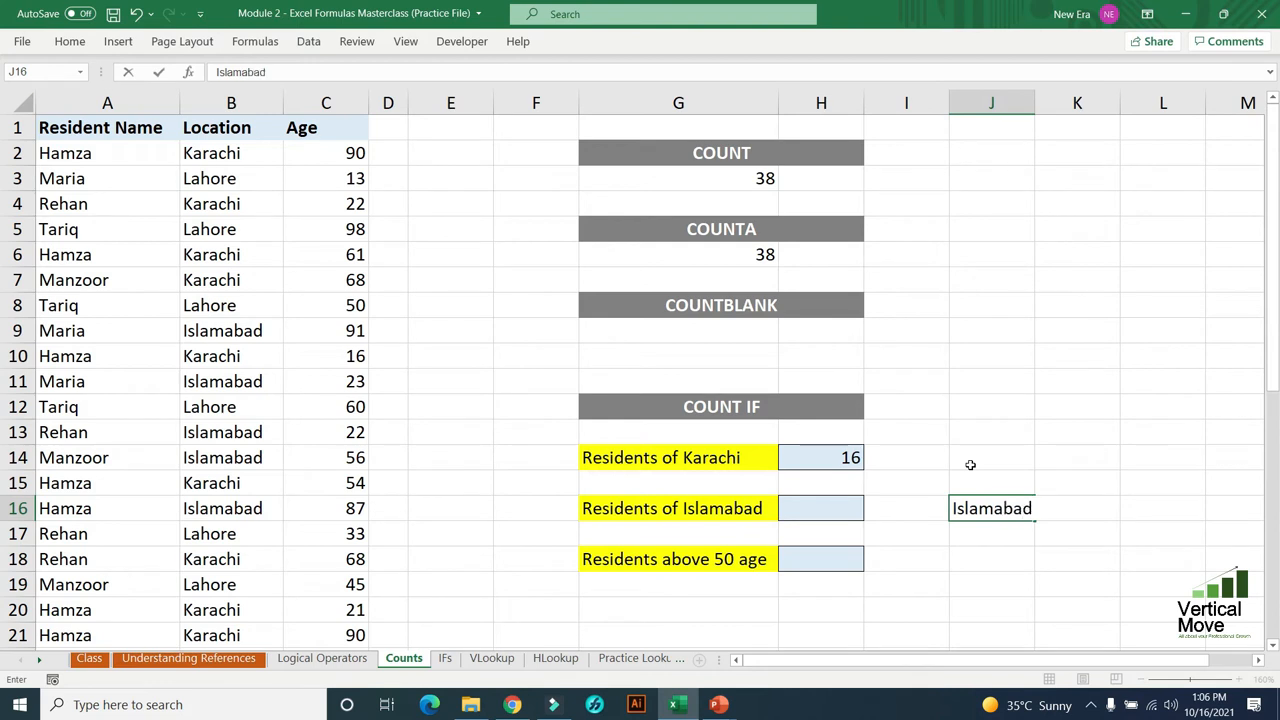
pyautogui.press('Return')
# - Start a COUNTIF formula in H16 for the residents of Islamabad, using the locations in B2:B39 as its range
pyautogui.press('Up')
pyautogui.press('Left')
pyautogui.press('Left')
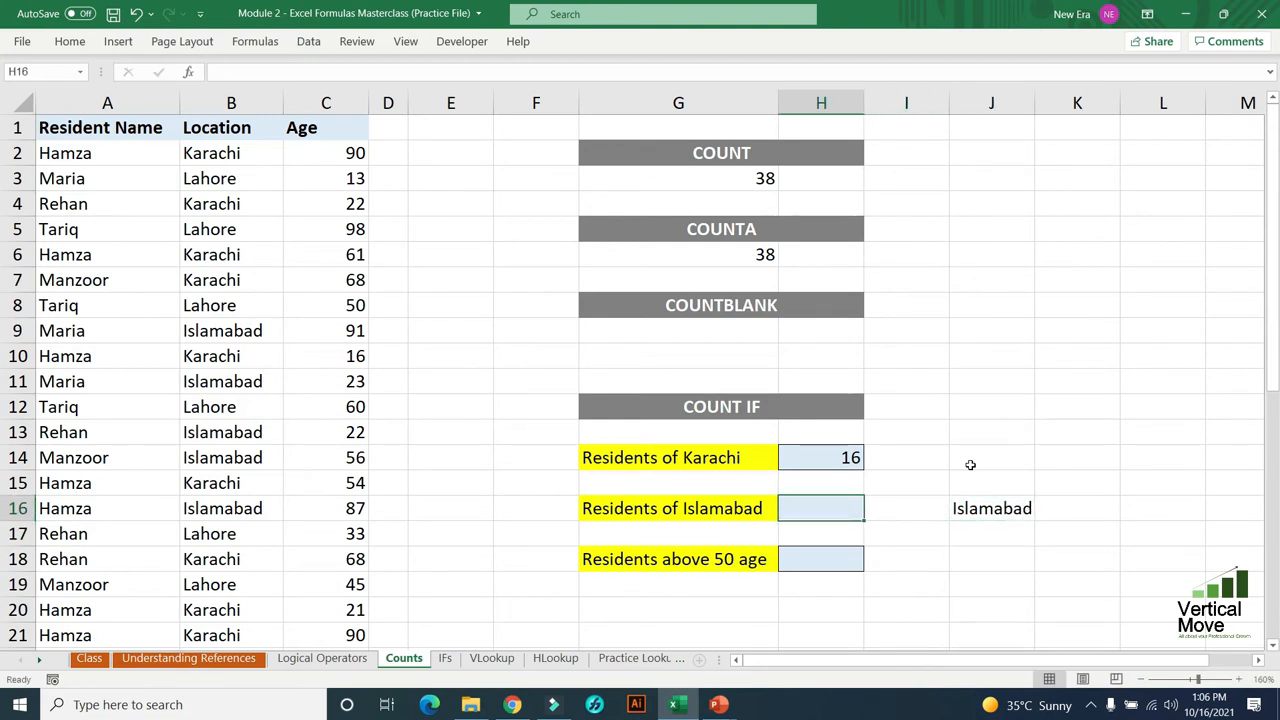
pyautogui.write('=con')
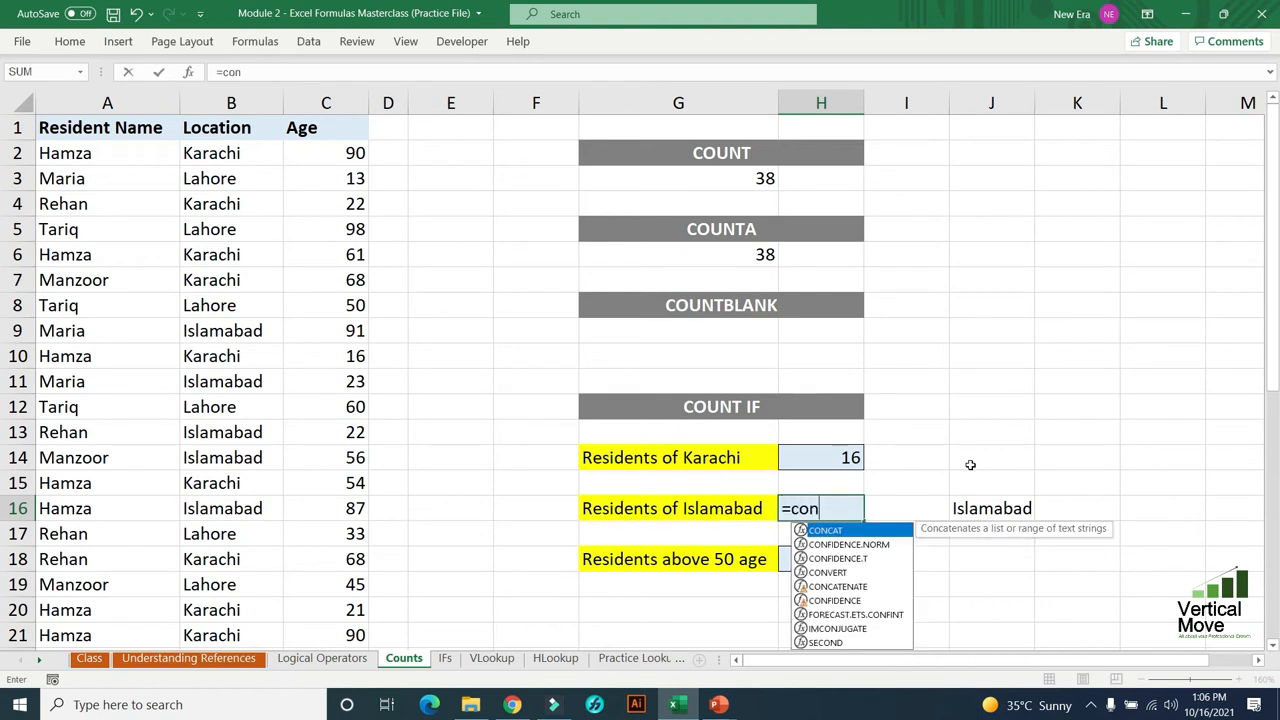
pyautogui.press('Escape')
pyautogui.press('BackSpace')
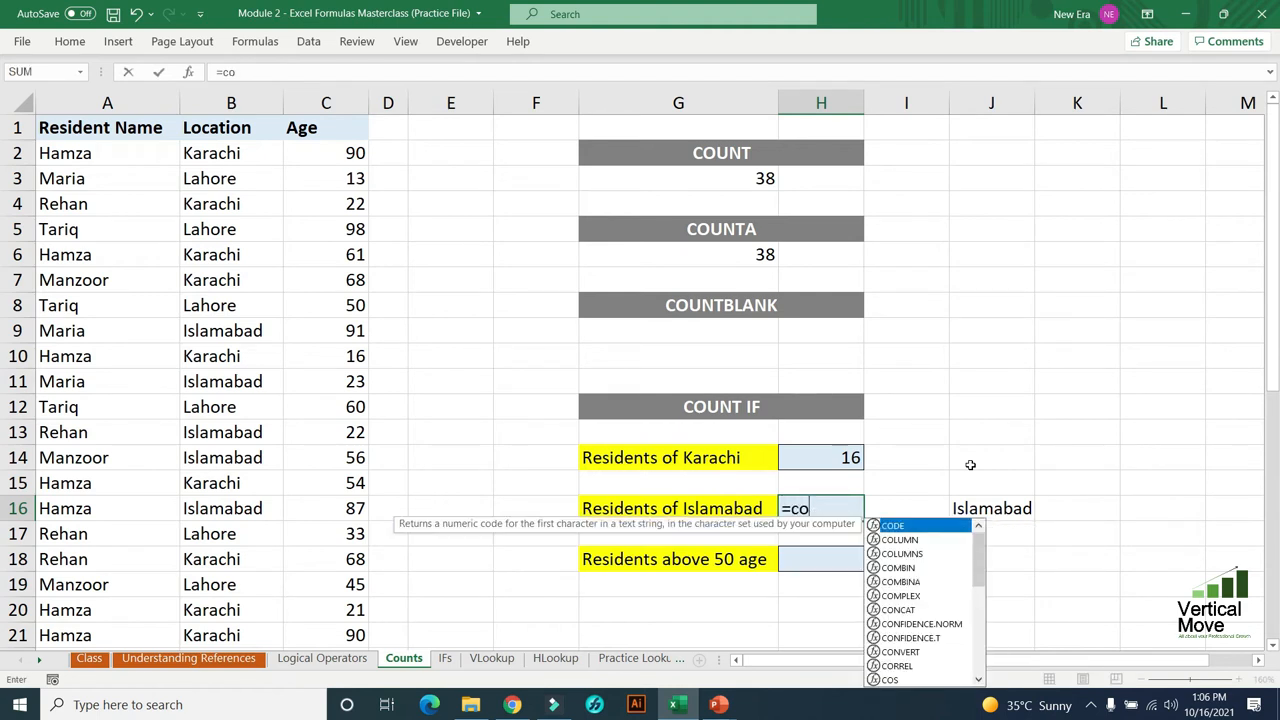
pyautogui.write('untif')
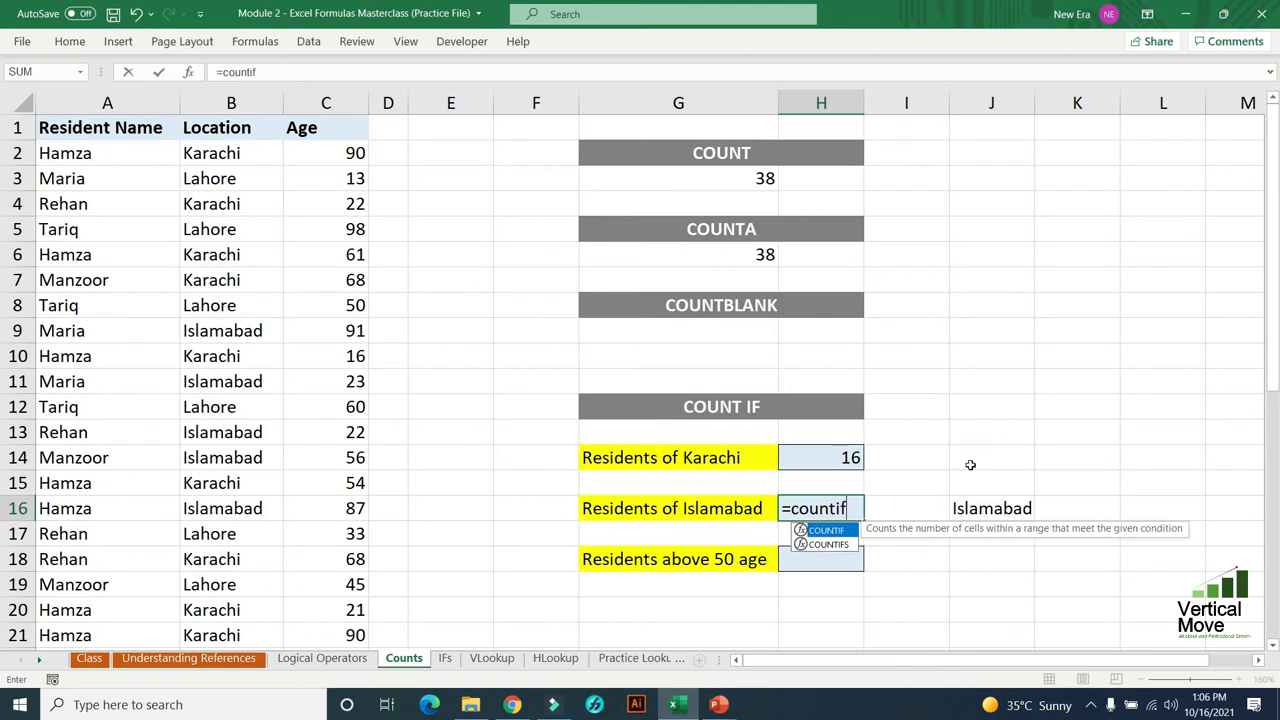
pyautogui.press('Tab')
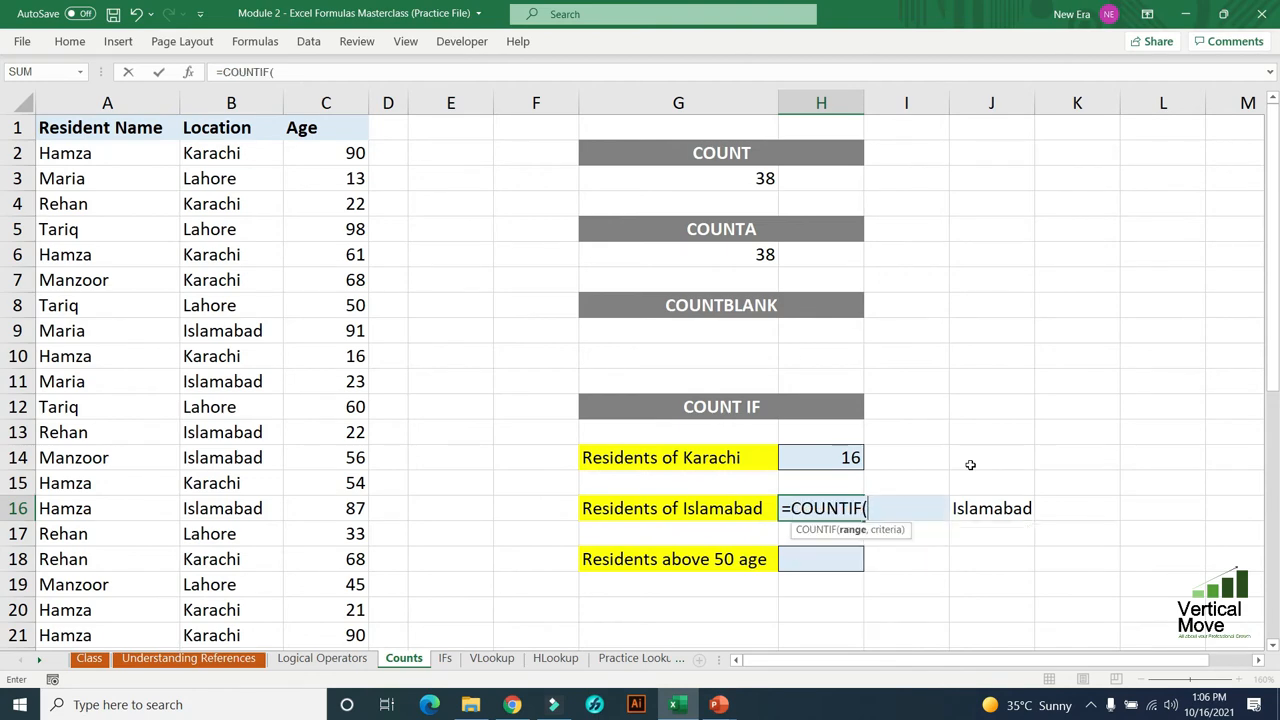
pyautogui.press('Left')
pyautogui.press('Left')
pyautogui.press('Left')
pyautogui.press('Left')
pyautogui.press('Left')
pyautogui.press('Left')
pyautogui.hotkey('ctrl', 'Up')
pyautogui.press('Down')
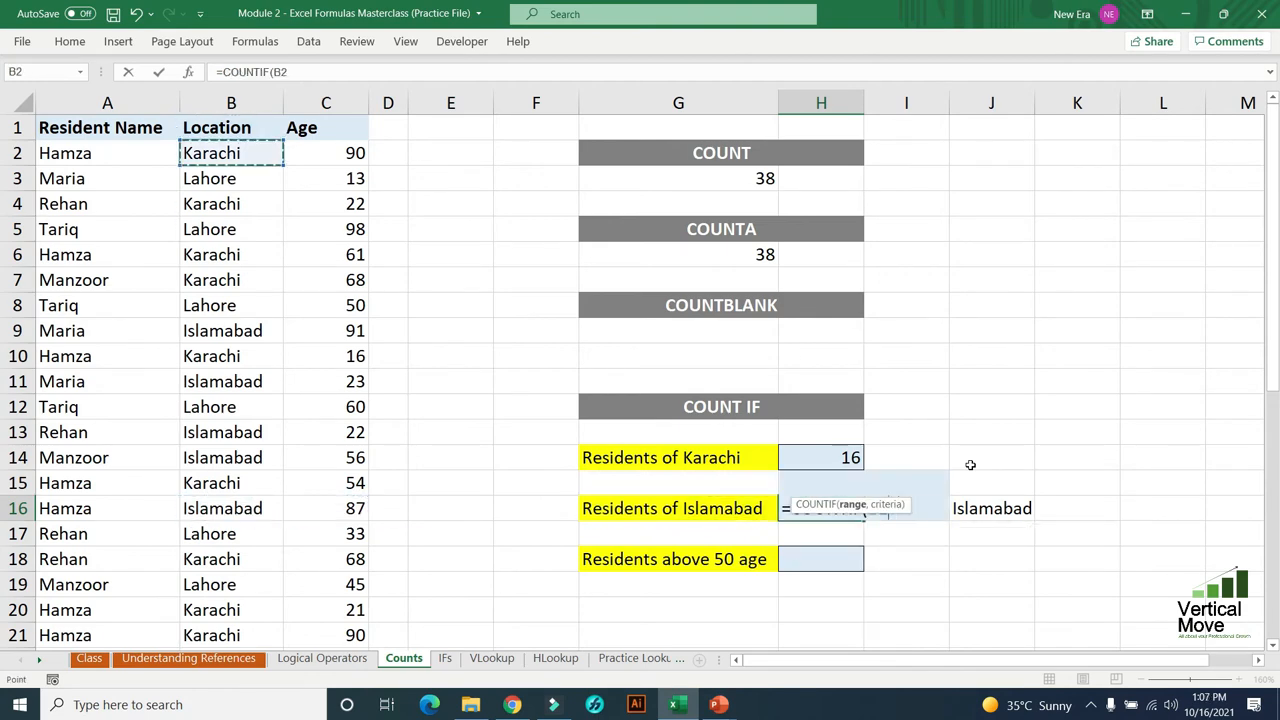
pyautogui.hotkey('ctrl', 'shift', 'Down')
pyautogui.write(',')
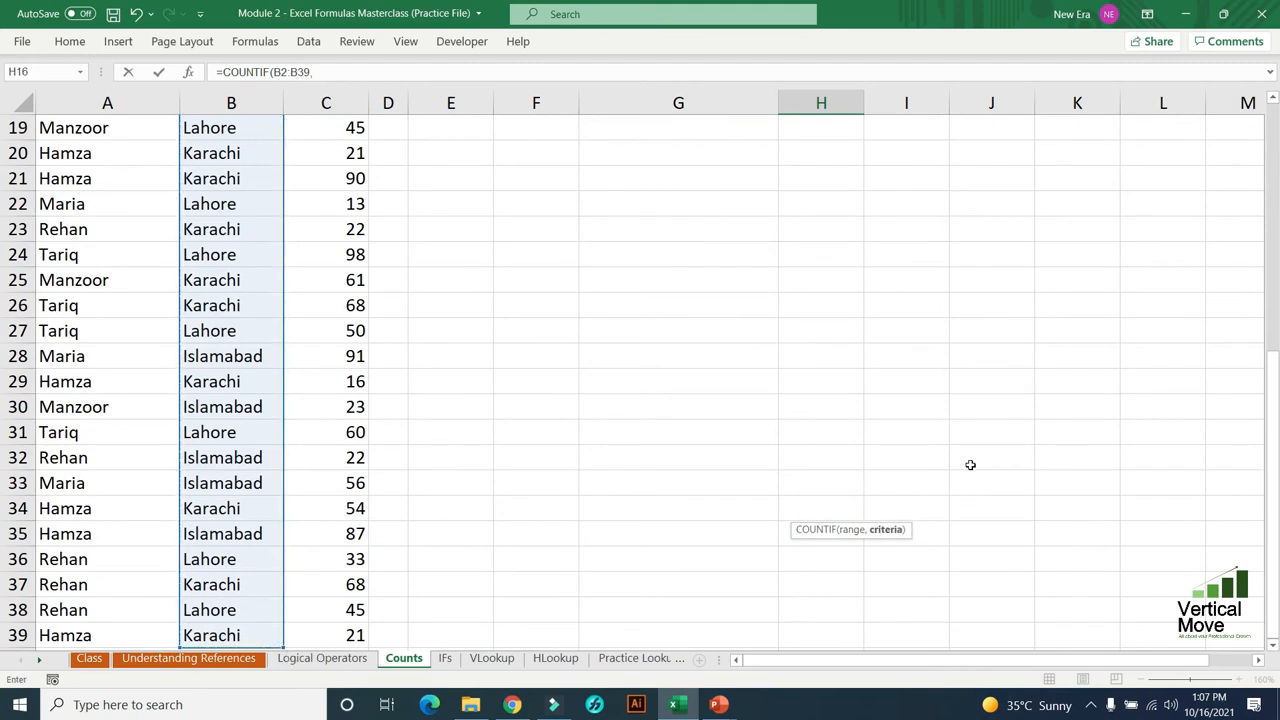
pyautogui.press('Up')
pyautogui.press('Up')
pyautogui.press('Up')
pyautogui.press('Up')
pyautogui.press('Up')
pyautogui.press('Up')
pyautogui.press('Up')
pyautogui.press('Up')
pyautogui.press('Up')
pyautogui.press('Up')
pyautogui.press('Up')
pyautogui.press('Left')
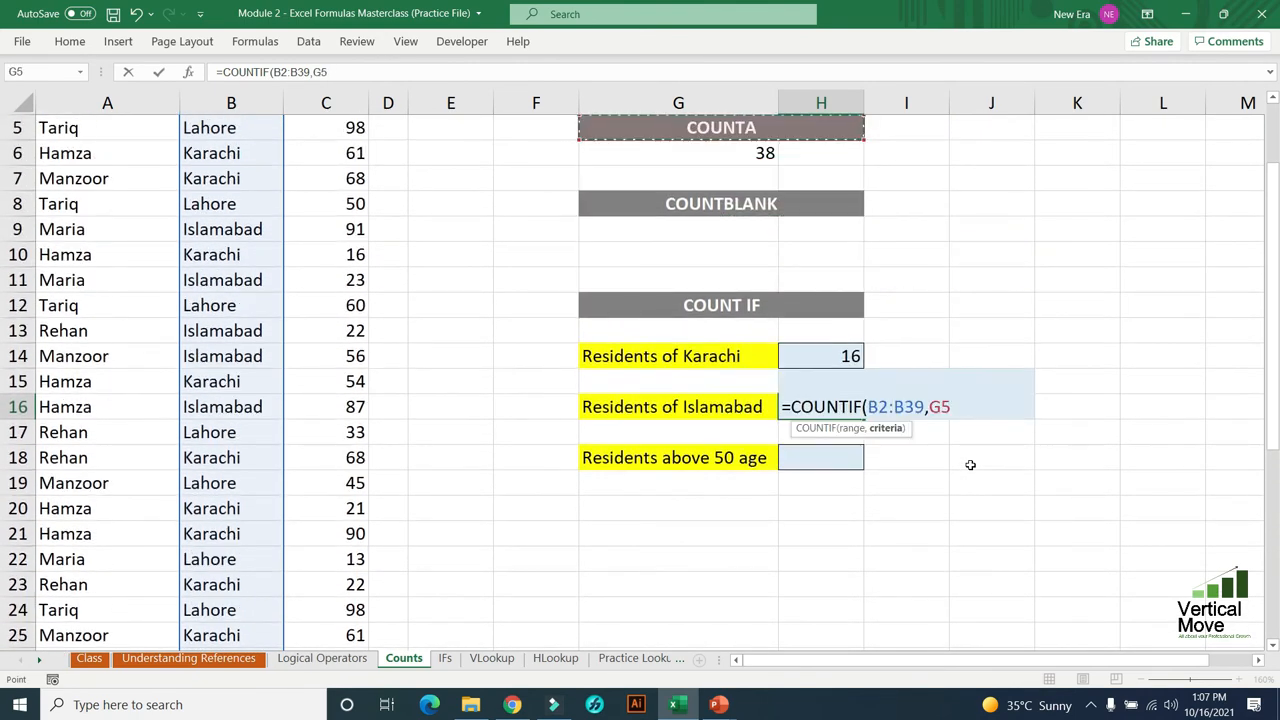
pyautogui.press('Right')
pyautogui.press('Down')
pyautogui.press('Down')
pyautogui.press('Down')
pyautogui.press('Down')
pyautogui.press('Down')
pyautogui.press('Down')
pyautogui.press('Down')
pyautogui.press('Down')
pyautogui.press('Down')
pyautogui.press('Down')
pyautogui.press('Down')
pyautogui.press('Down')
pyautogui.press('Down')
pyautogui.press('Down')
pyautogui.press('Down')
pyautogui.press('Down')
pyautogui.press('Down')
pyautogui.press('Up')
pyautogui.press('Up')
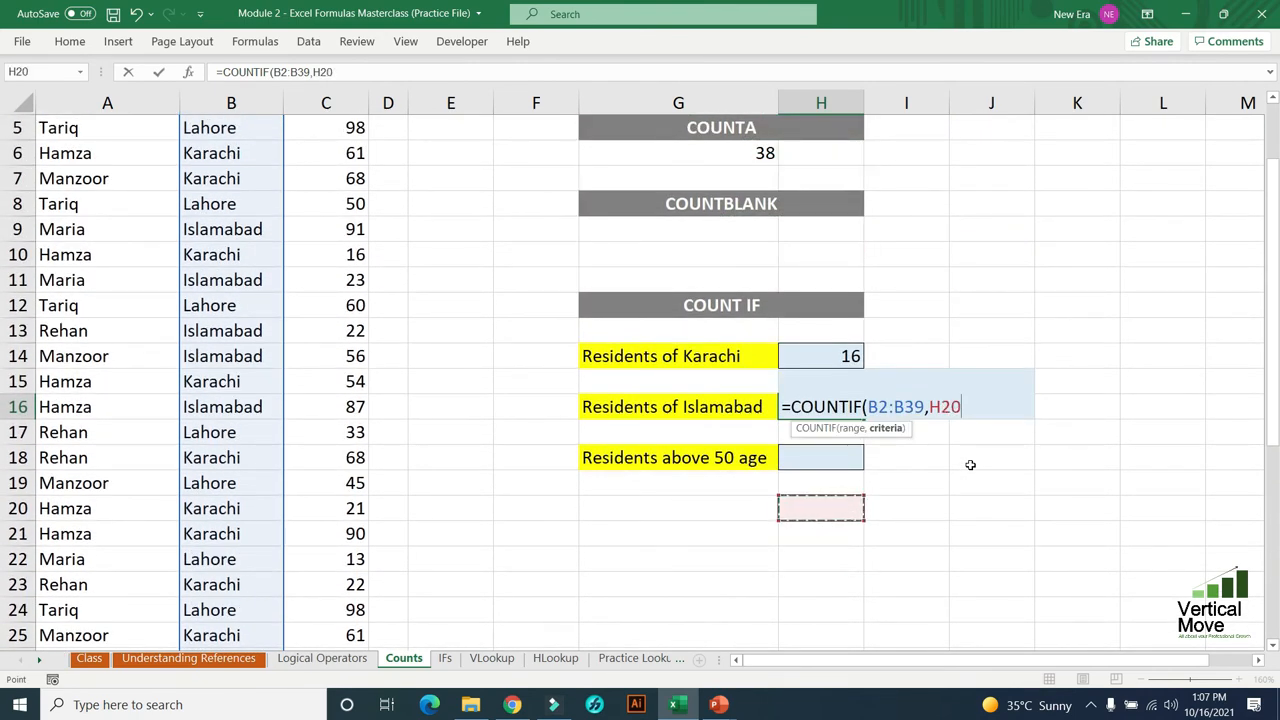
pyautogui.press('BackSpace')
pyautogui.press('BackSpace')
pyautogui.press('BackSpace')
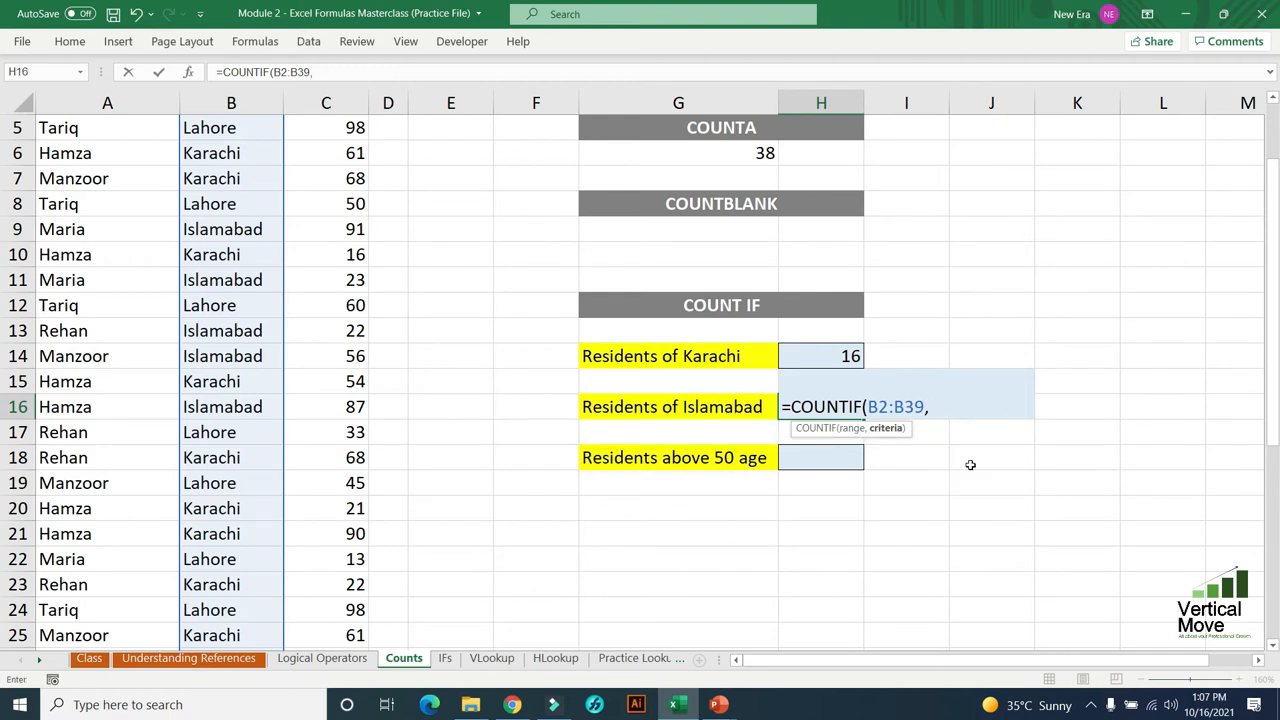
# - Complete the COUNTIF formula in H16 with cell J16 as its criterion and return to the formula cell
pyautogui.press('Right')
pyautogui.press('Right')
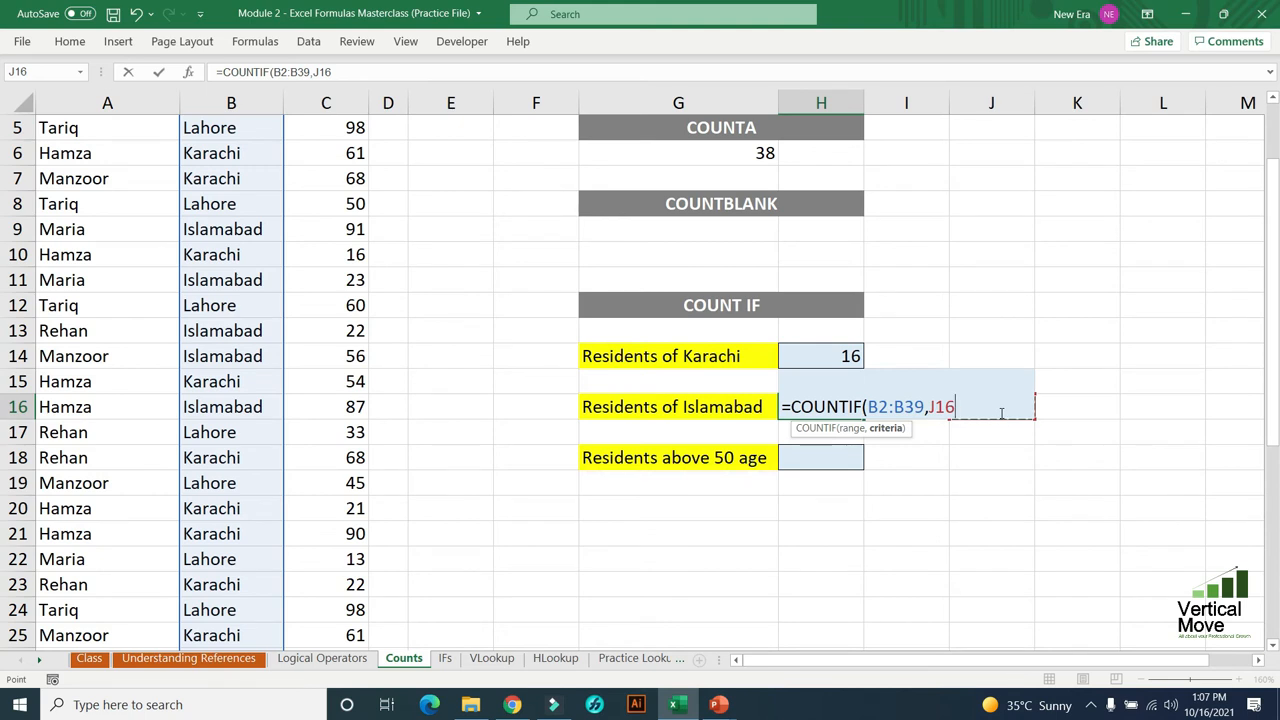
pyautogui.press('Return')
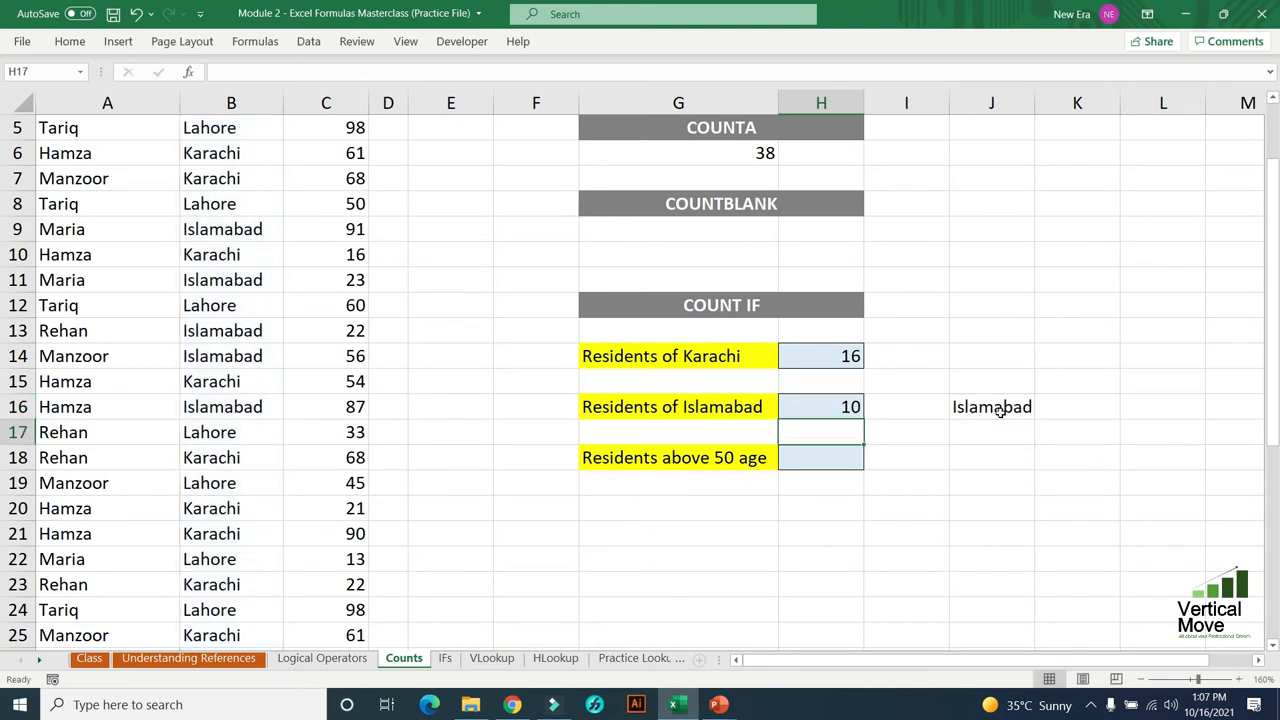
pyautogui.press('Up')
# - Change the location criterion in J16 to Karachi to test the cell-referenced COUNTIF formula
pyautogui.click(999, 411)
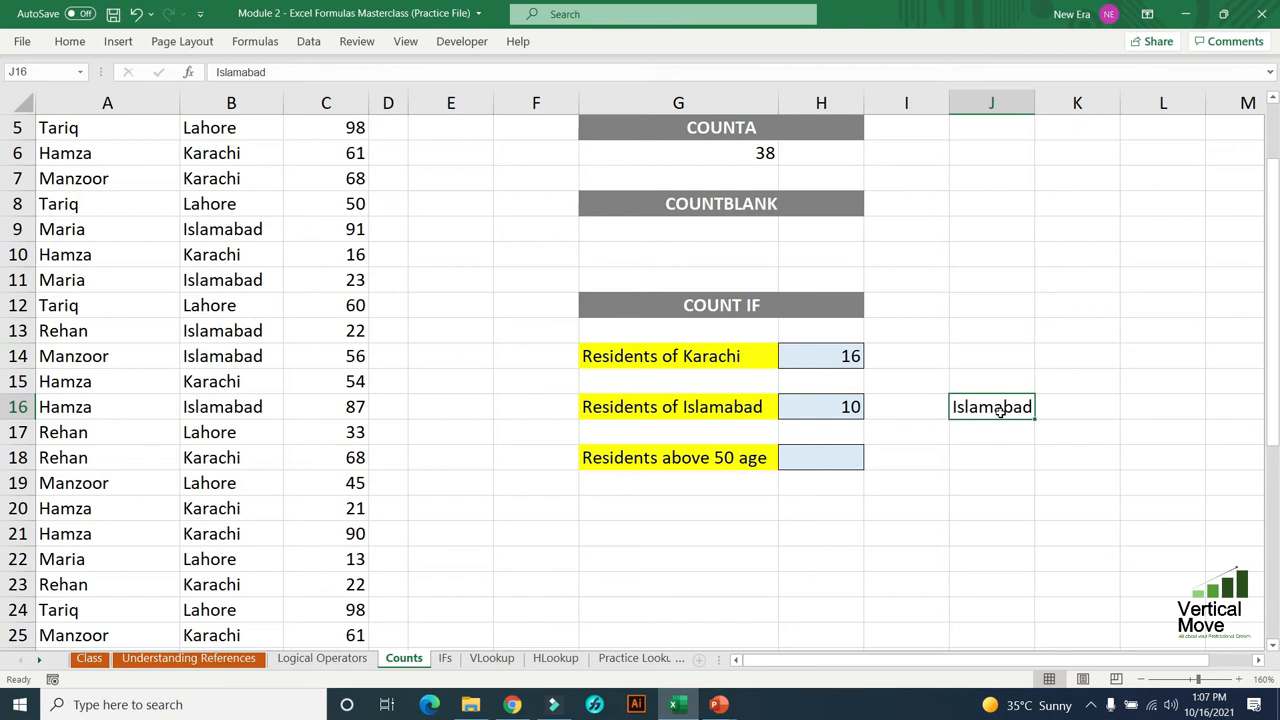
pyautogui.write('Karachi')
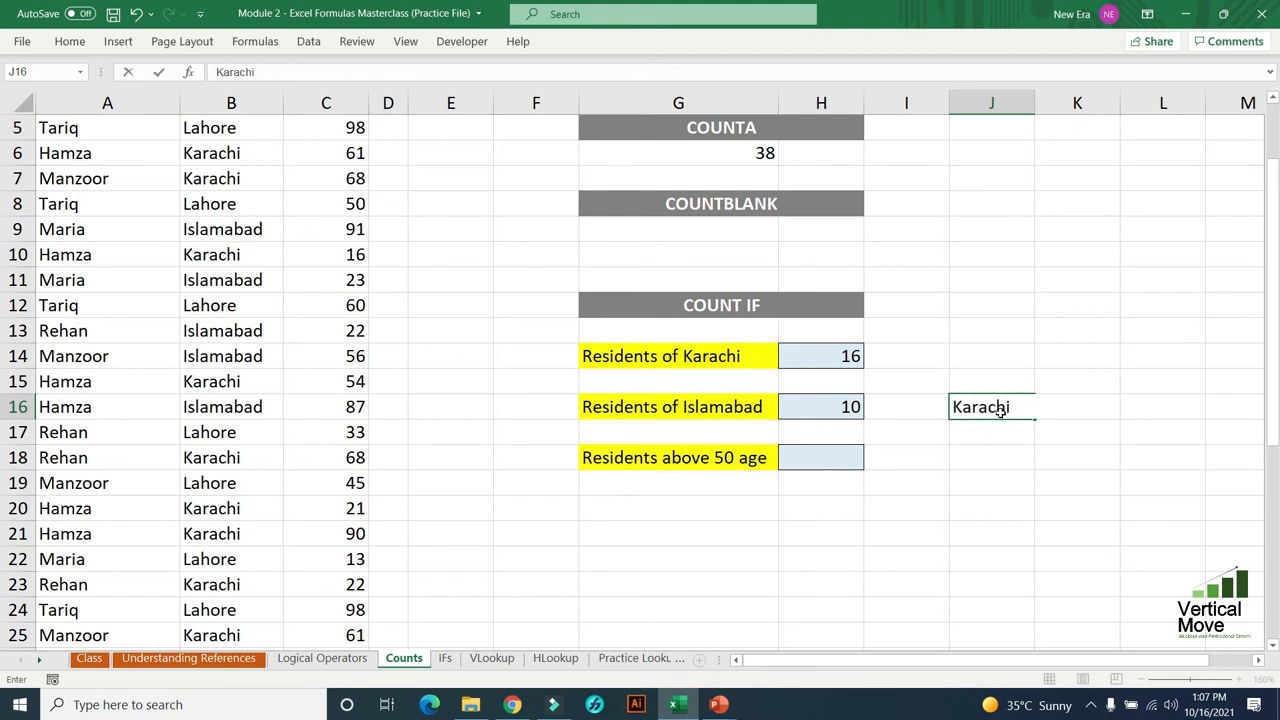
pyautogui.press('Return')
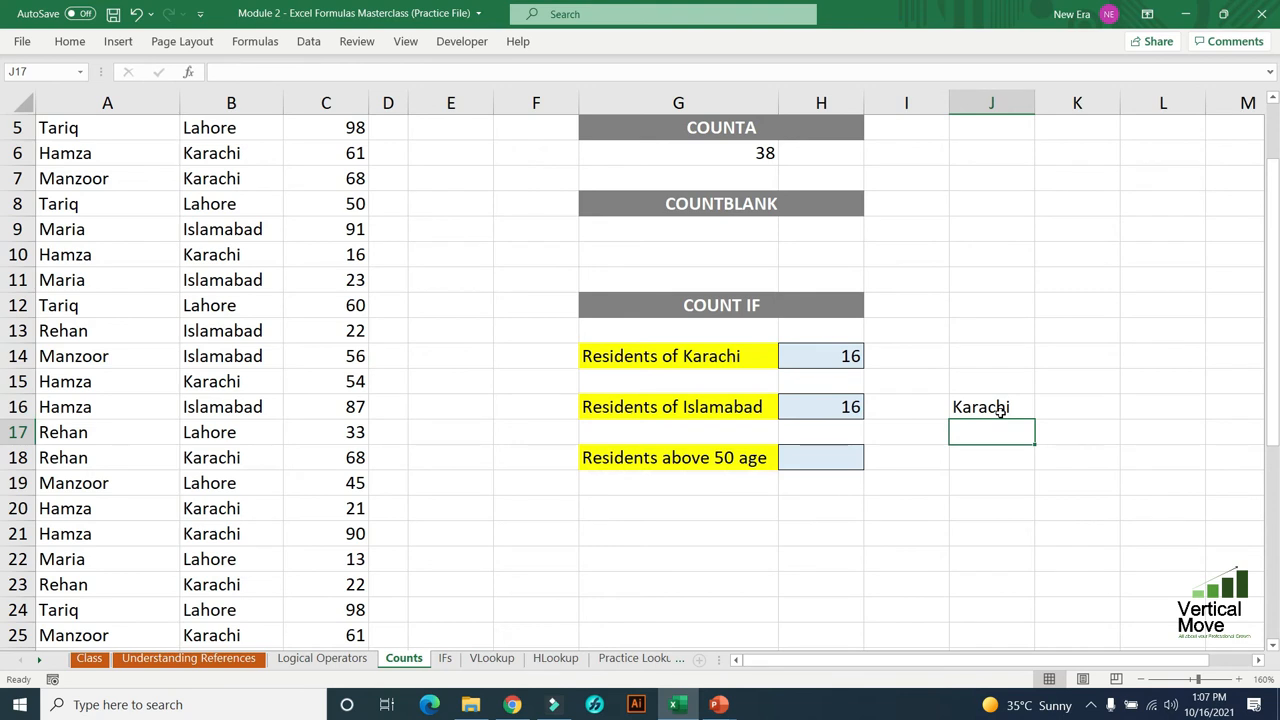
# - Change the location criterion in J16 to Lahore and compare it with the COUNTIF formula in H14
pyautogui.click(1000, 410)
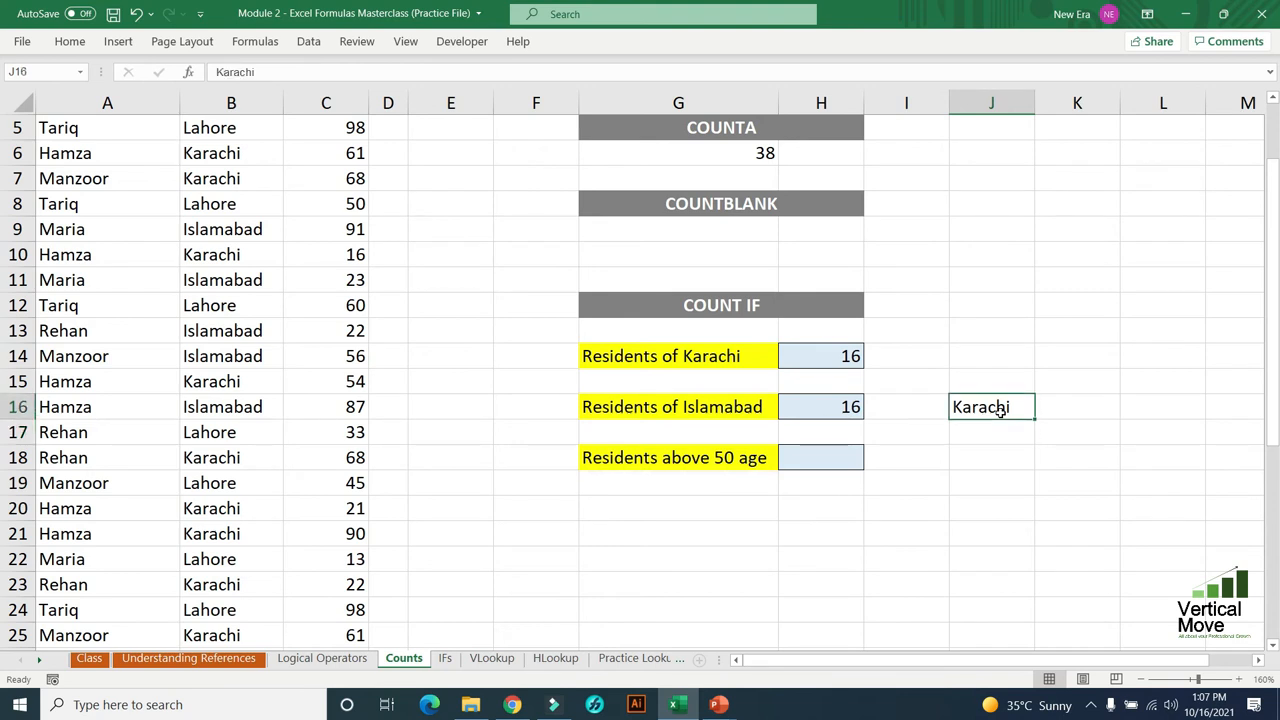
pyautogui.write('Lahore')
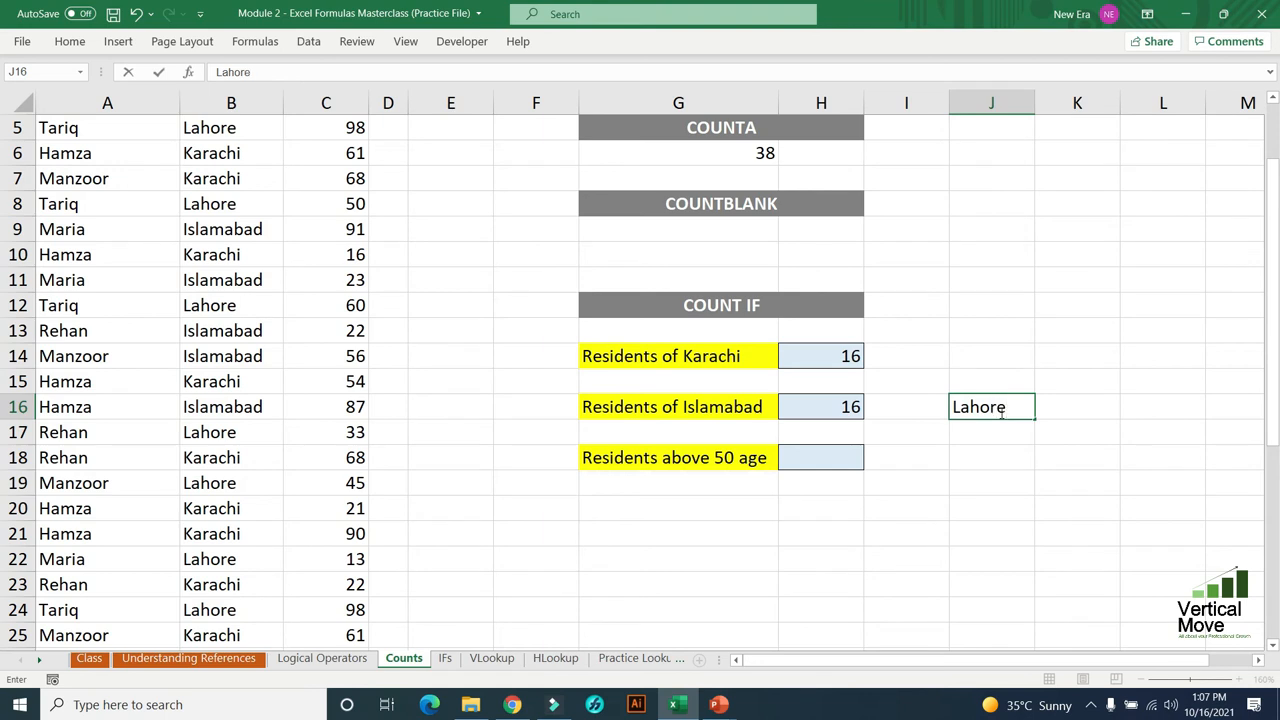
pyautogui.press('Return')
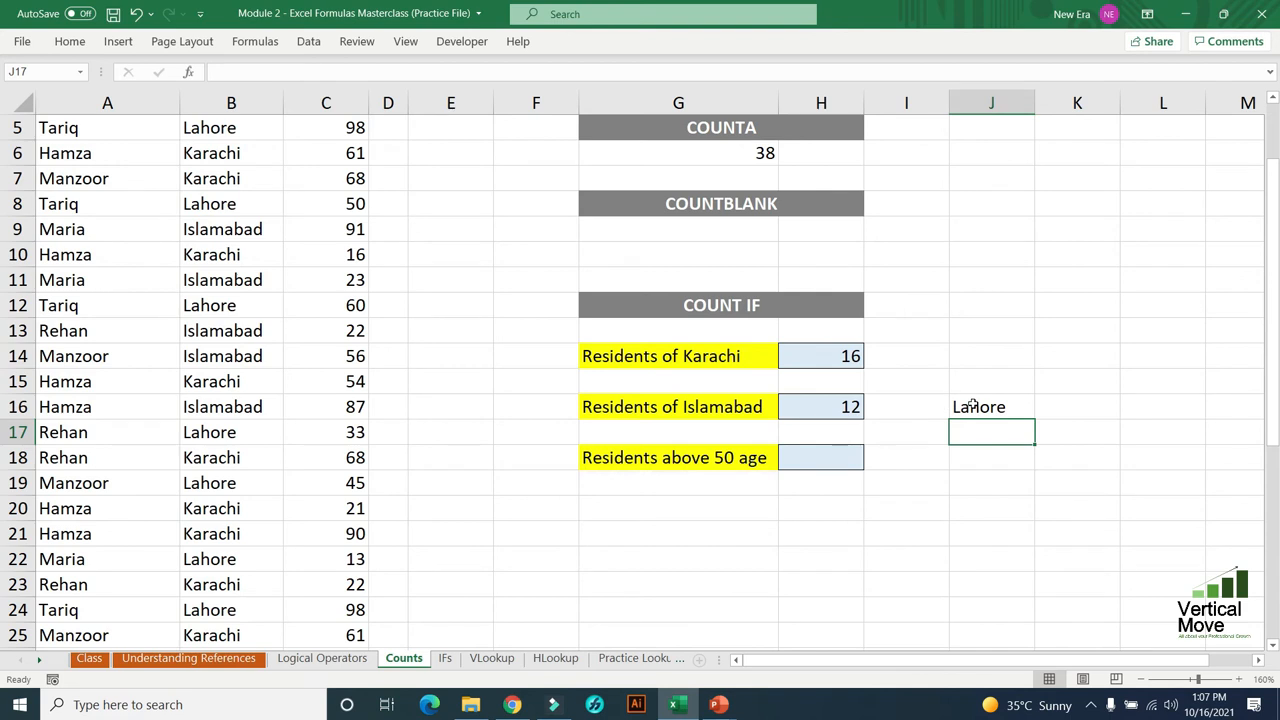
pyautogui.click(972, 405)
pyautogui.click(832, 356)
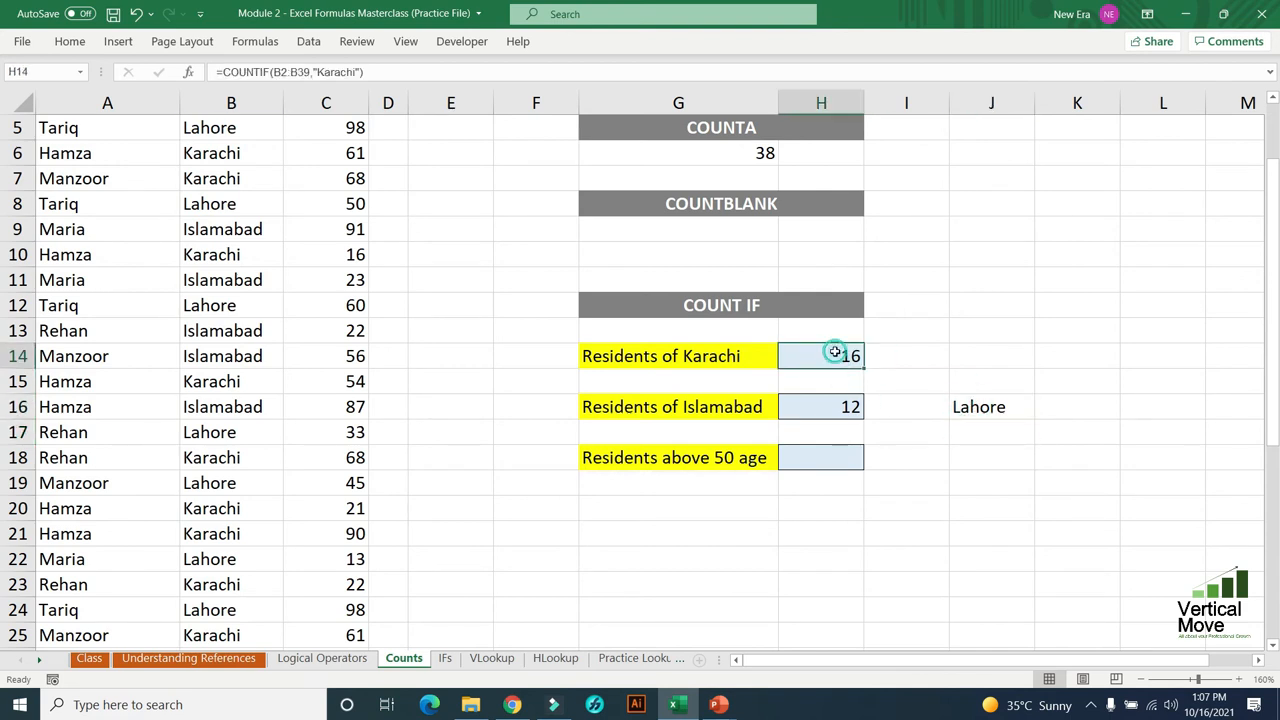
# - Compare the typed Karachi criterion in the H14 COUNTIF formula with the J16 cell reference used in H16
pyautogui.doubleClick(835, 352)
pyautogui.click(973, 356)
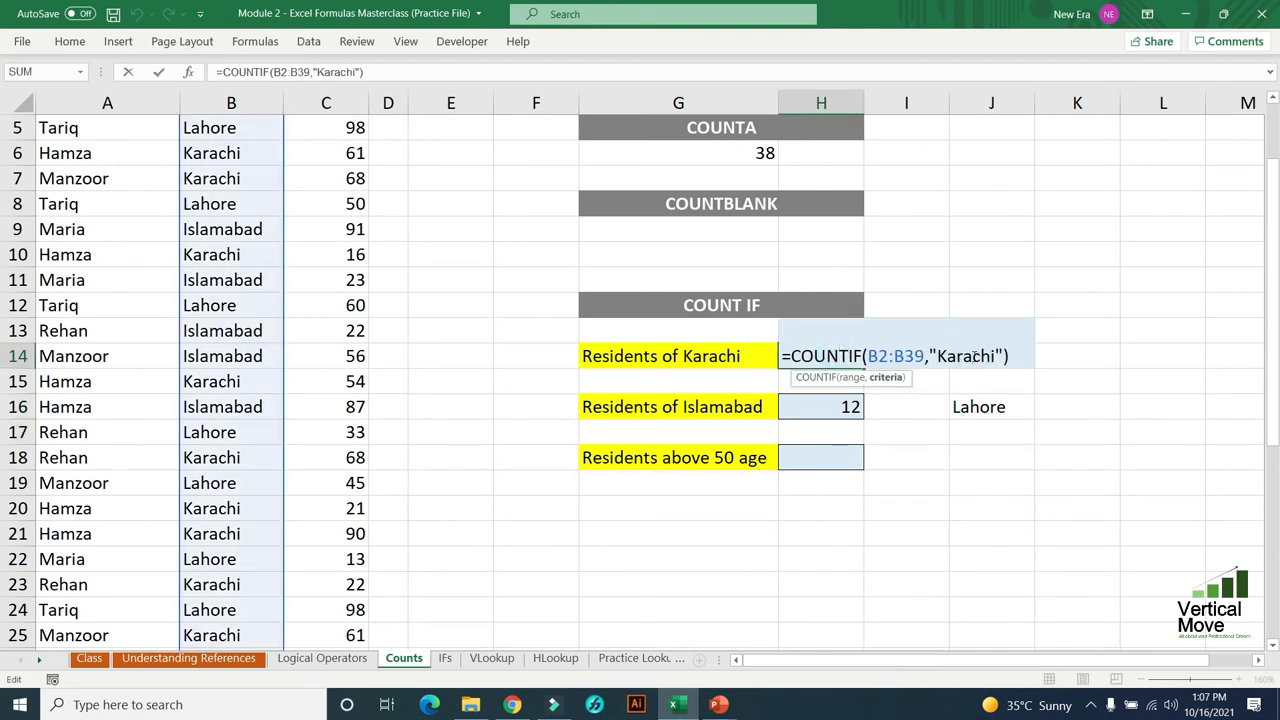
pyautogui.press('Return')
pyautogui.click(828, 406)
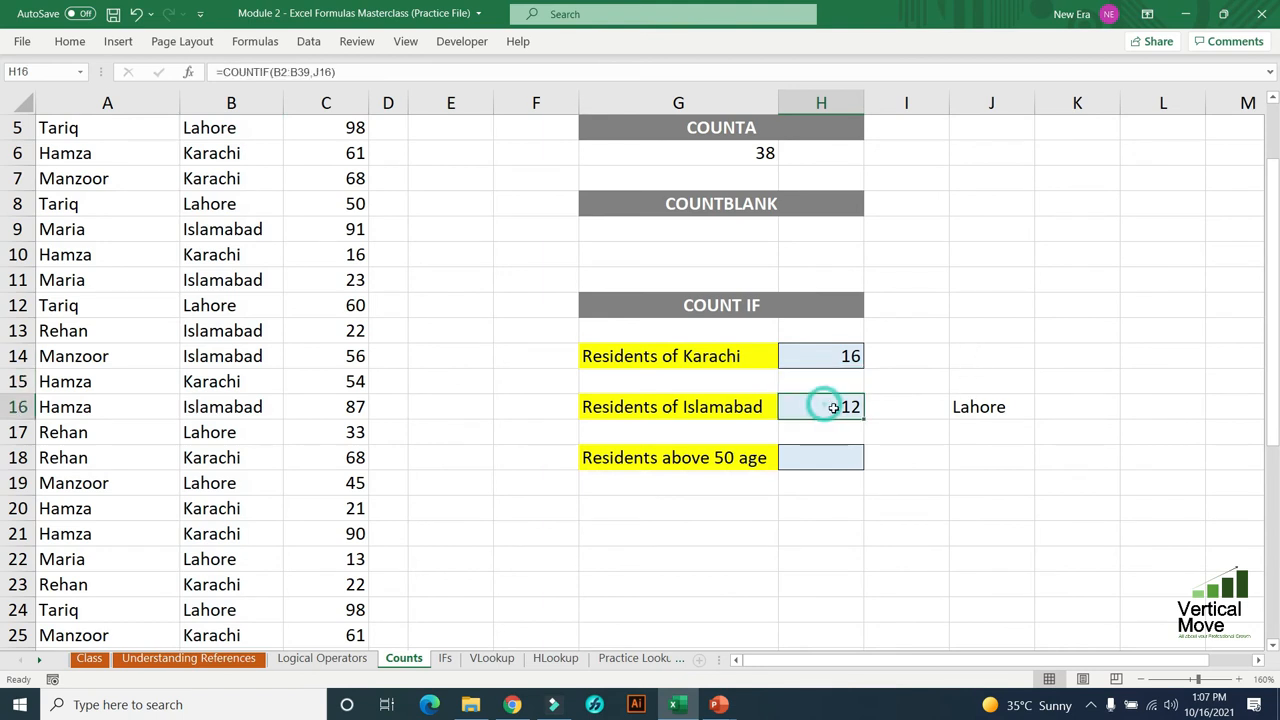
pyautogui.doubleClick(832, 407)
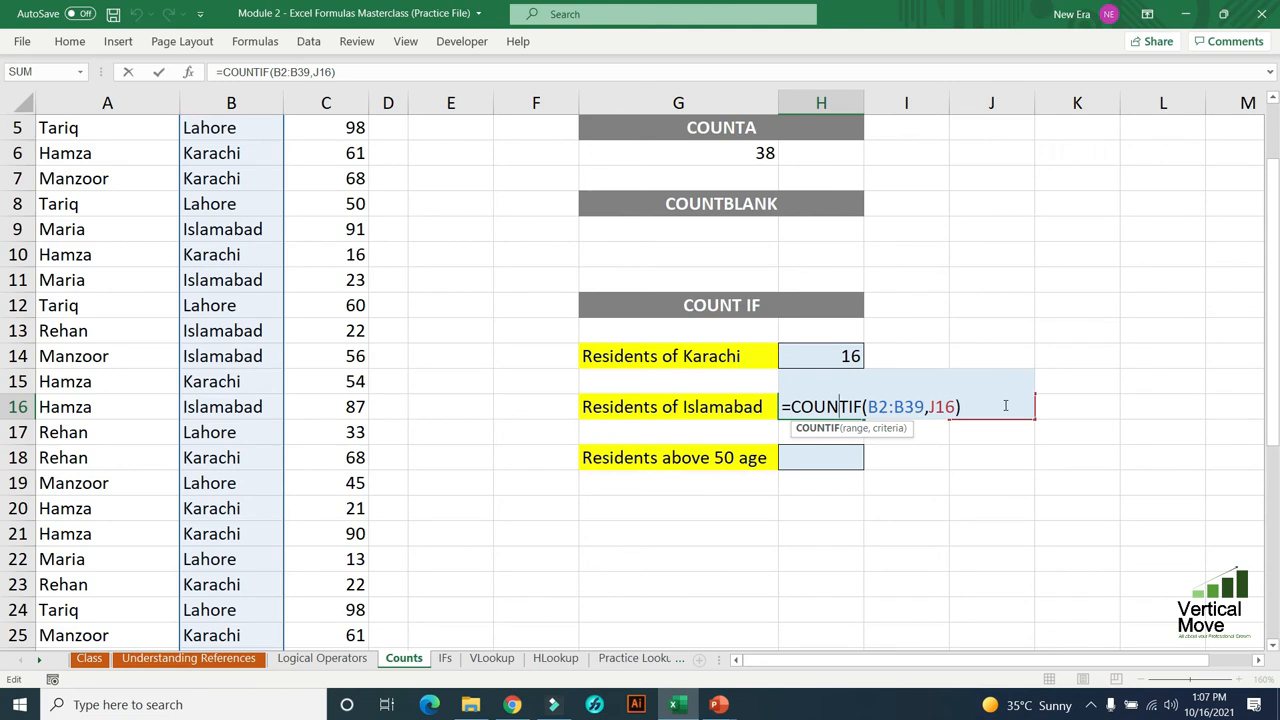
pyautogui.press('Return')
# - Start a COUNTIF formula in H18 for the residents above 50 age
pyautogui.click(827, 453)
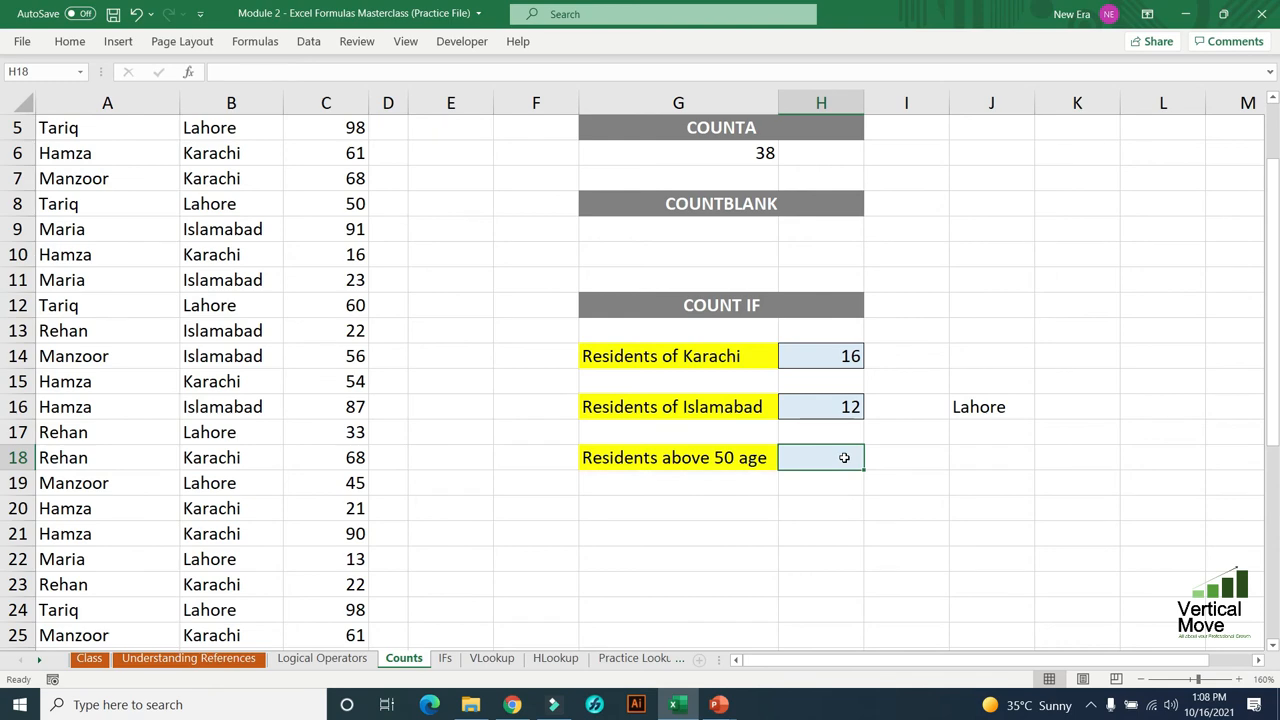
pyautogui.scroll(2, 858, 457)
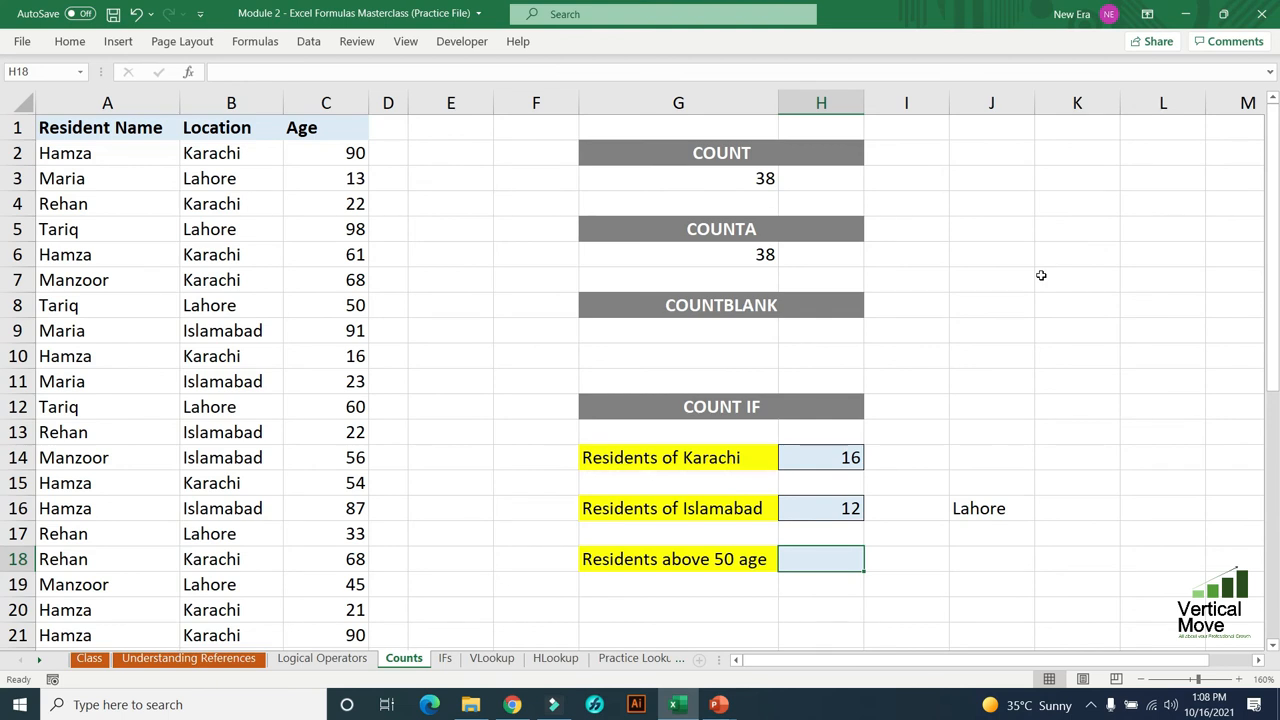
pyautogui.write('=co')
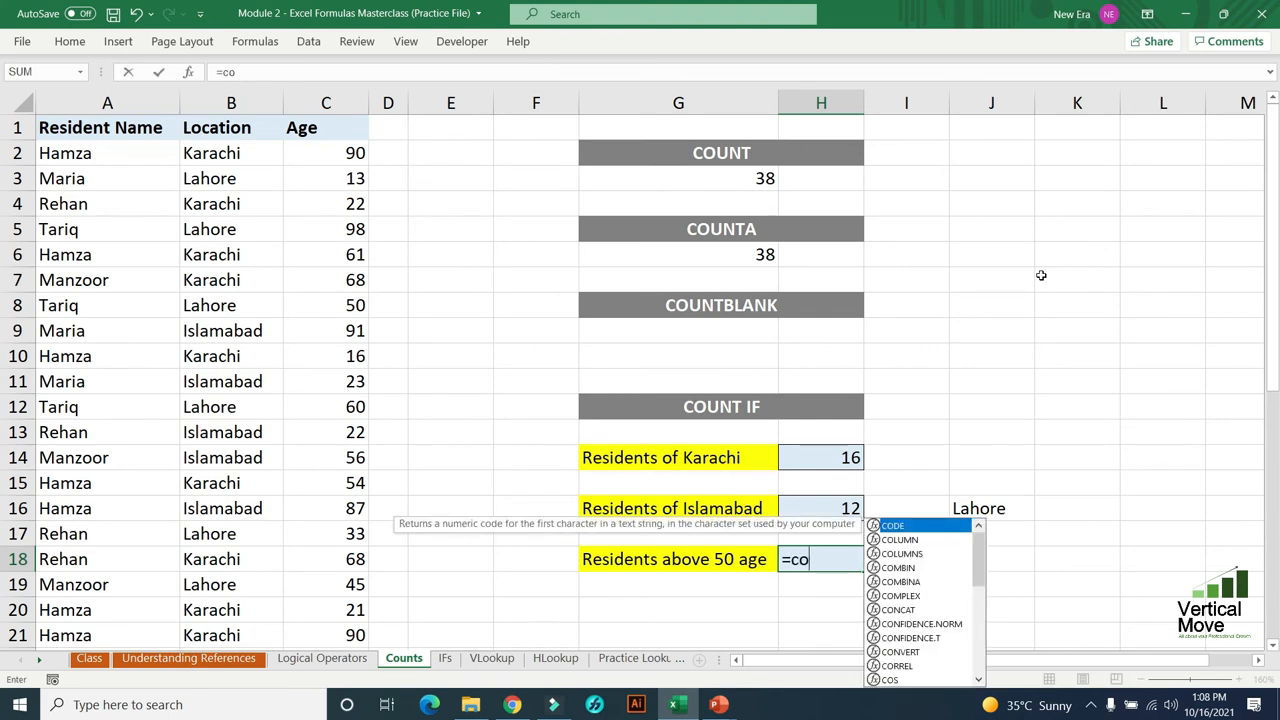
pyautogui.write('untif(')
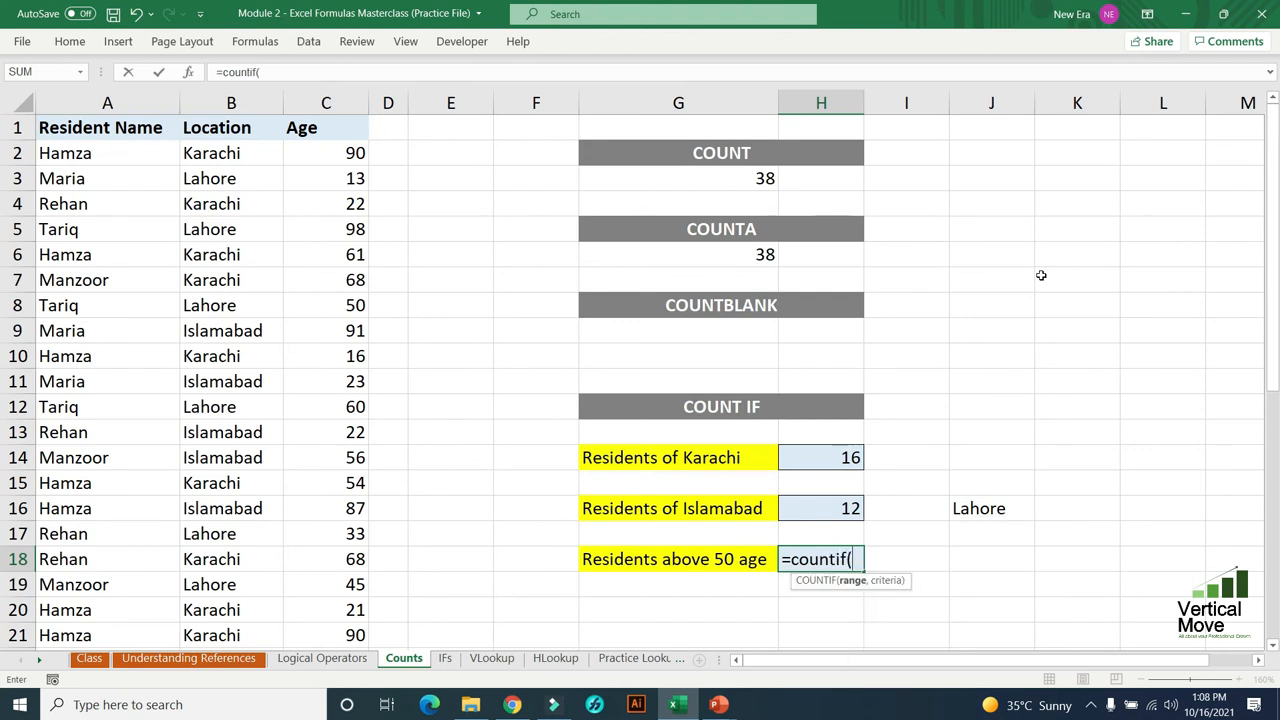
pyautogui.press('BackSpace')
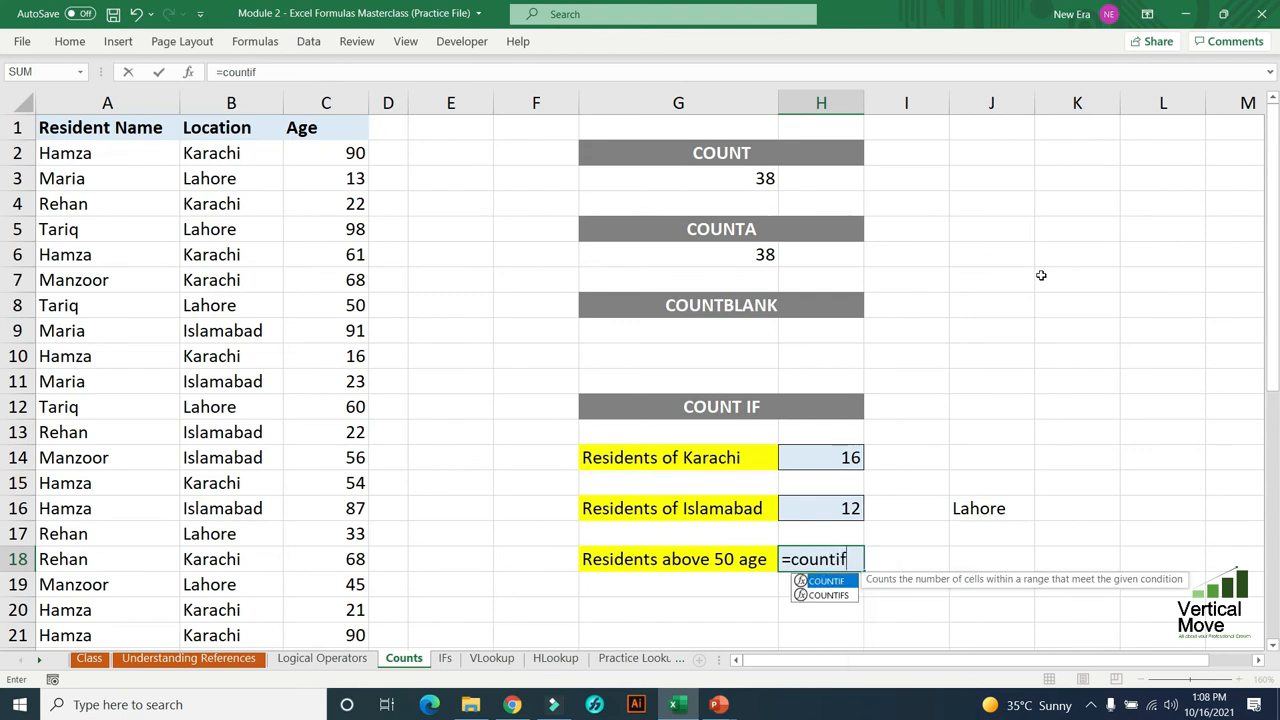
pyautogui.press('Tab')
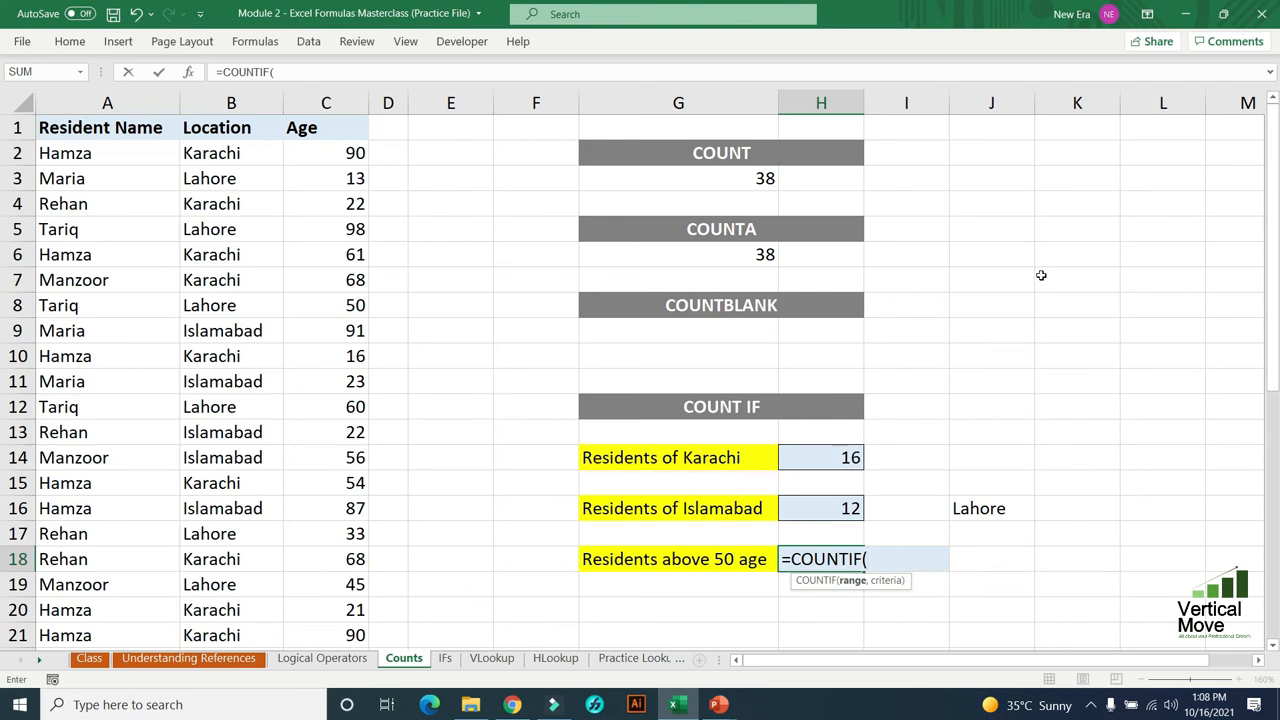
# - Set the ages in C2:C39 as the range of the COUNTIF formula in H18, ready for its criterion
pyautogui.press('Left')
pyautogui.press('Left')
pyautogui.press('Left')
pyautogui.press('Left')
pyautogui.press('Left')
pyautogui.press('Left')
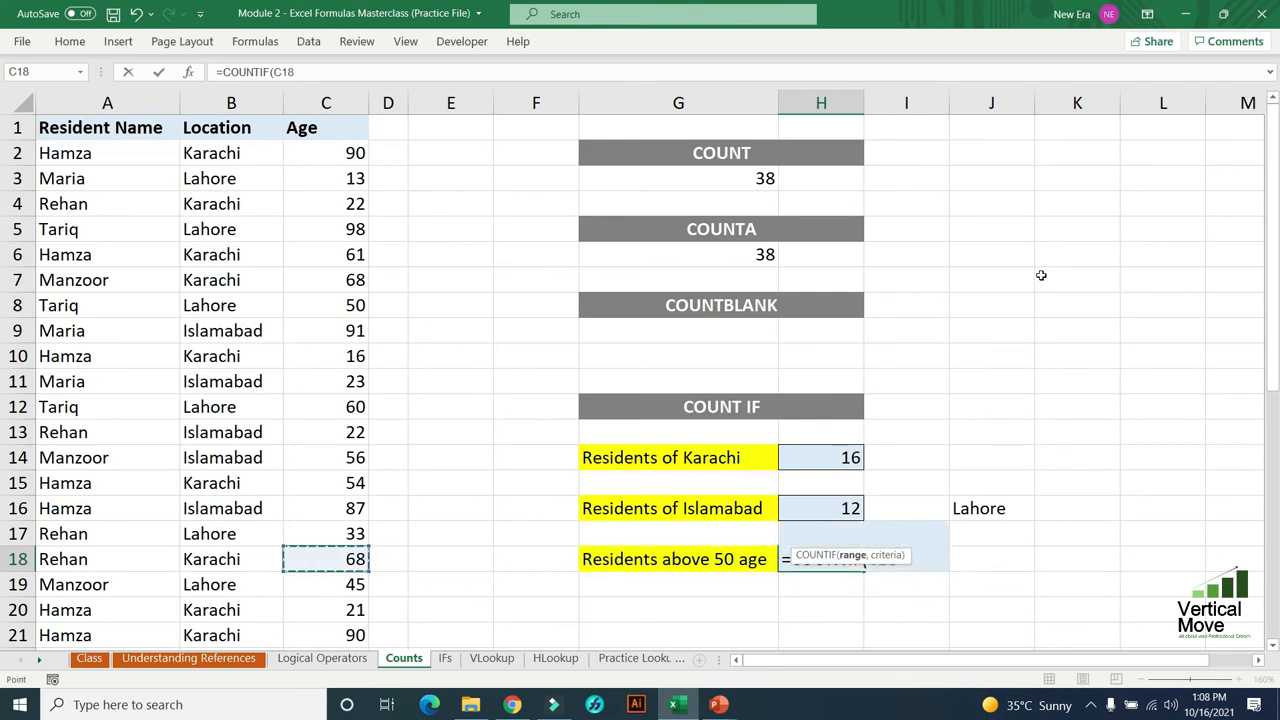
pyautogui.hotkey('ctrl', 'Up')
pyautogui.press('Down')
pyautogui.hotkey('ctrl', 'shift', 'Down')
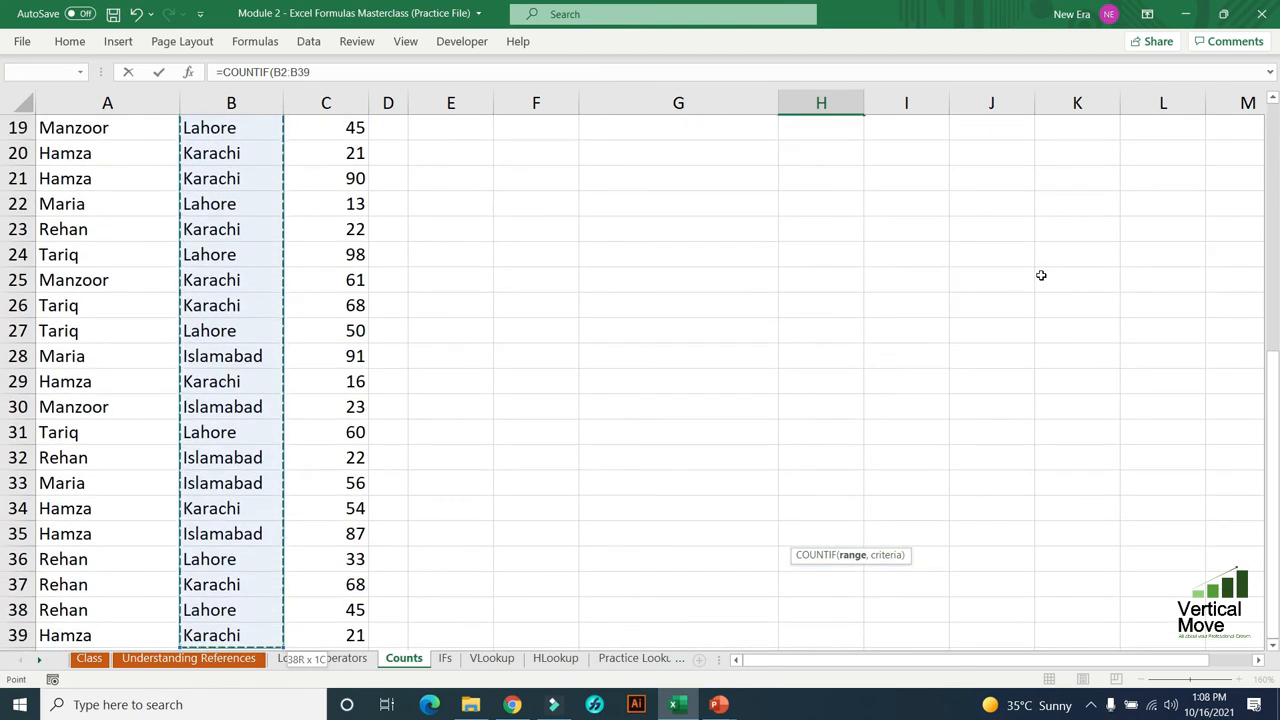
pyautogui.press('Right')
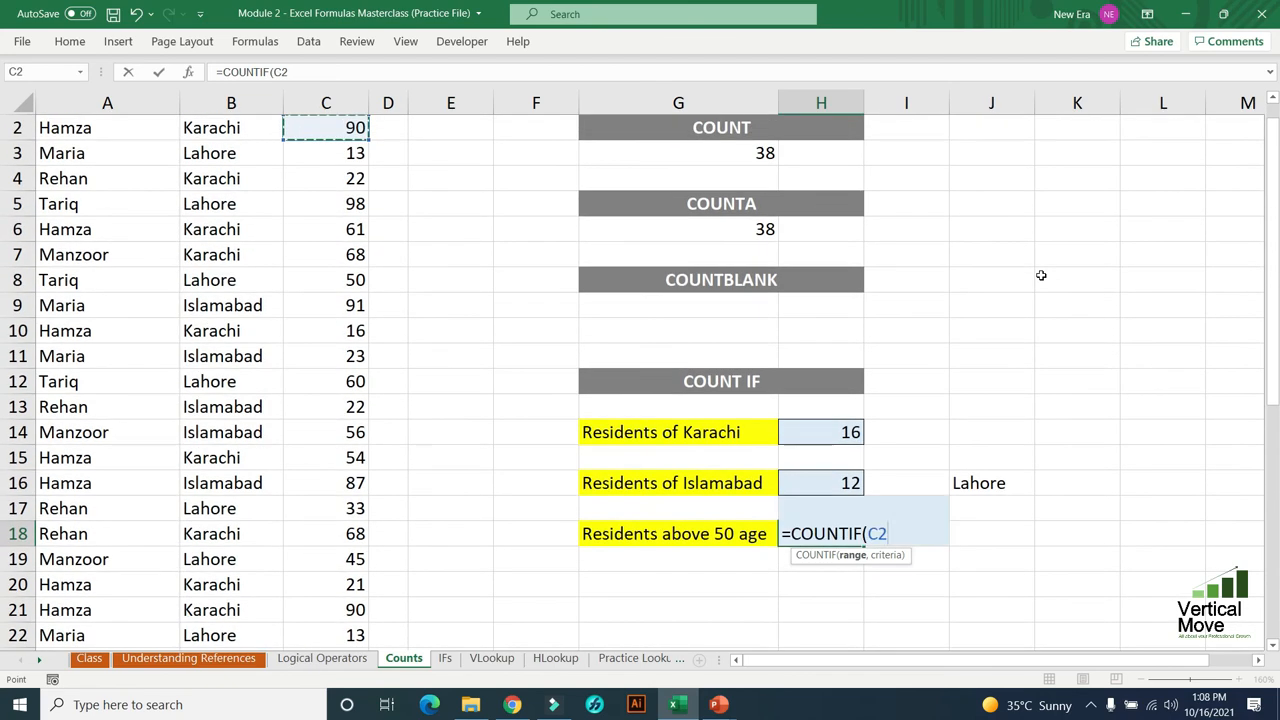
pyautogui.press('Up')
pyautogui.press('Down')
pyautogui.hotkey('ctrl', 'shift', 'Down')
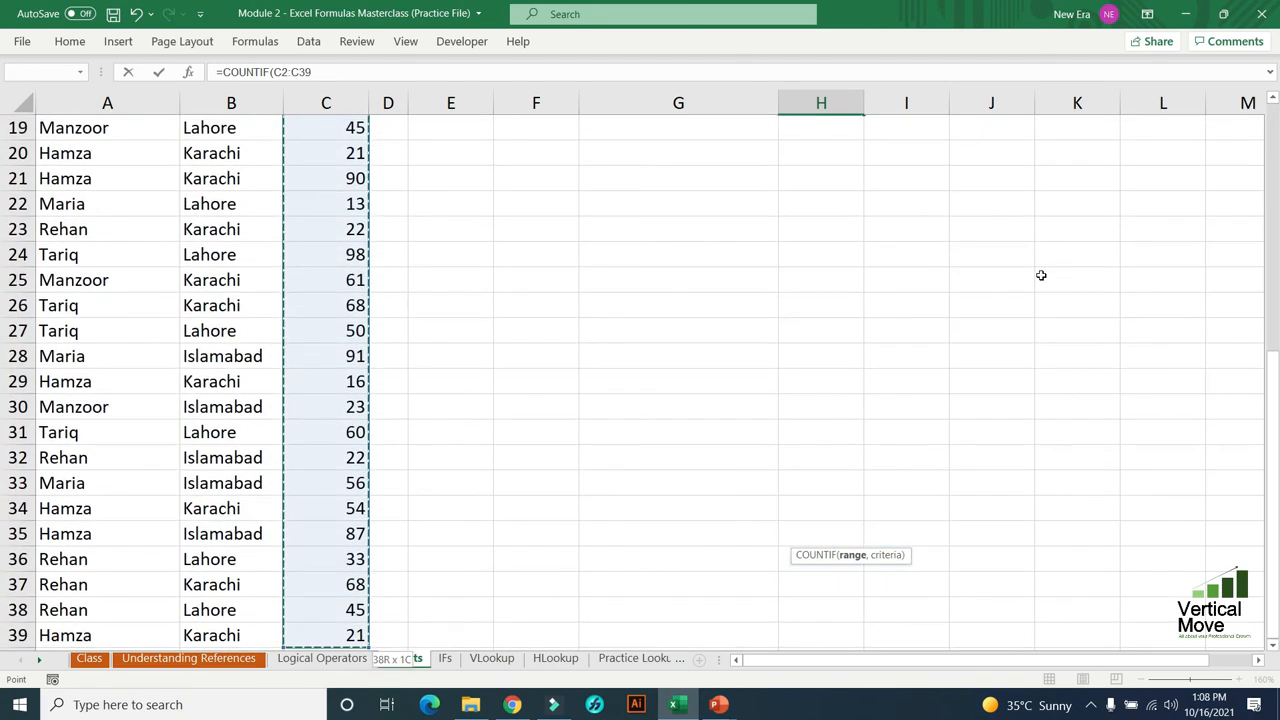
pyautogui.write(',')
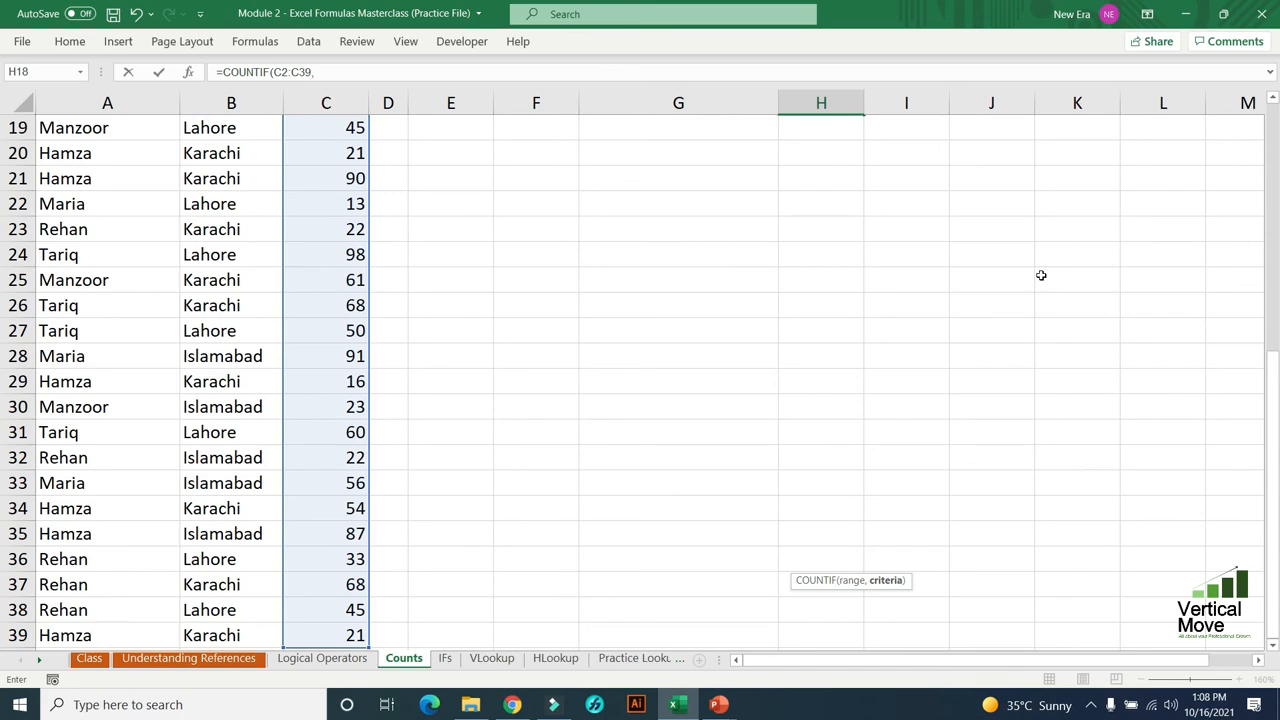
pyautogui.scroll(6, 1013, 290)
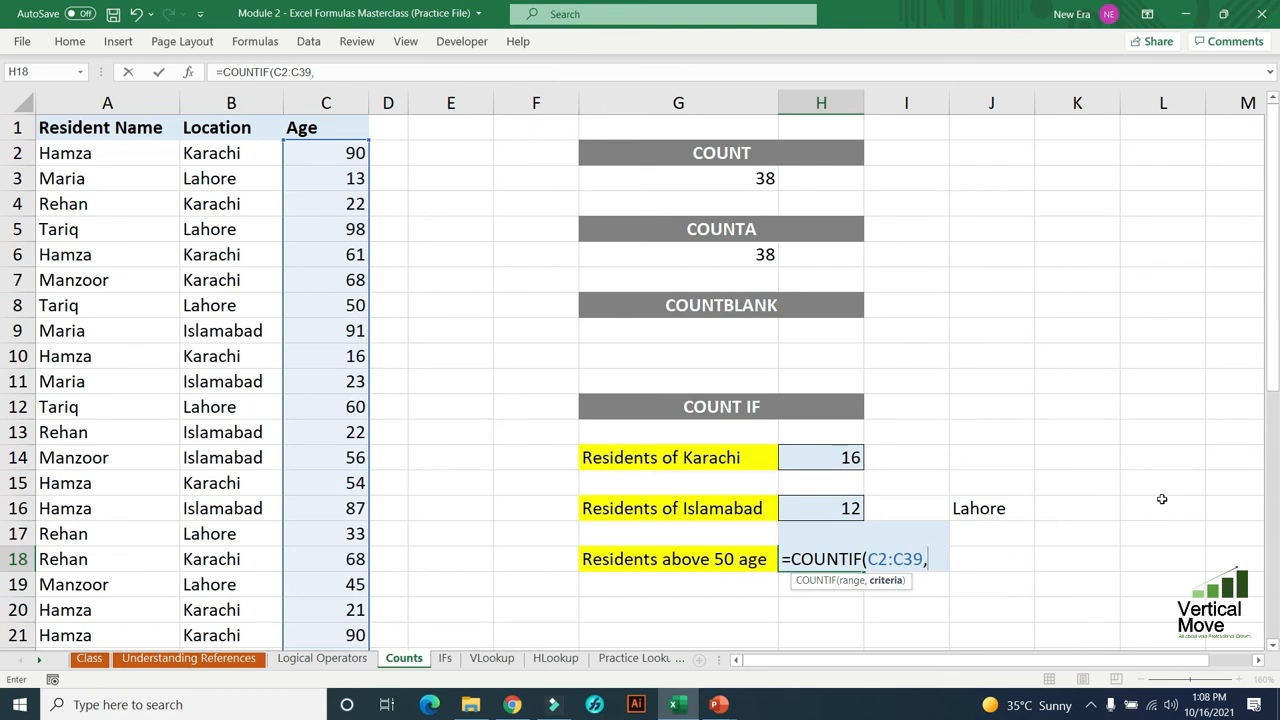
# - Complete the COUNTIF formula in H18 with +50 as its criterion and return to the formula cell
pyautogui.write('+50')
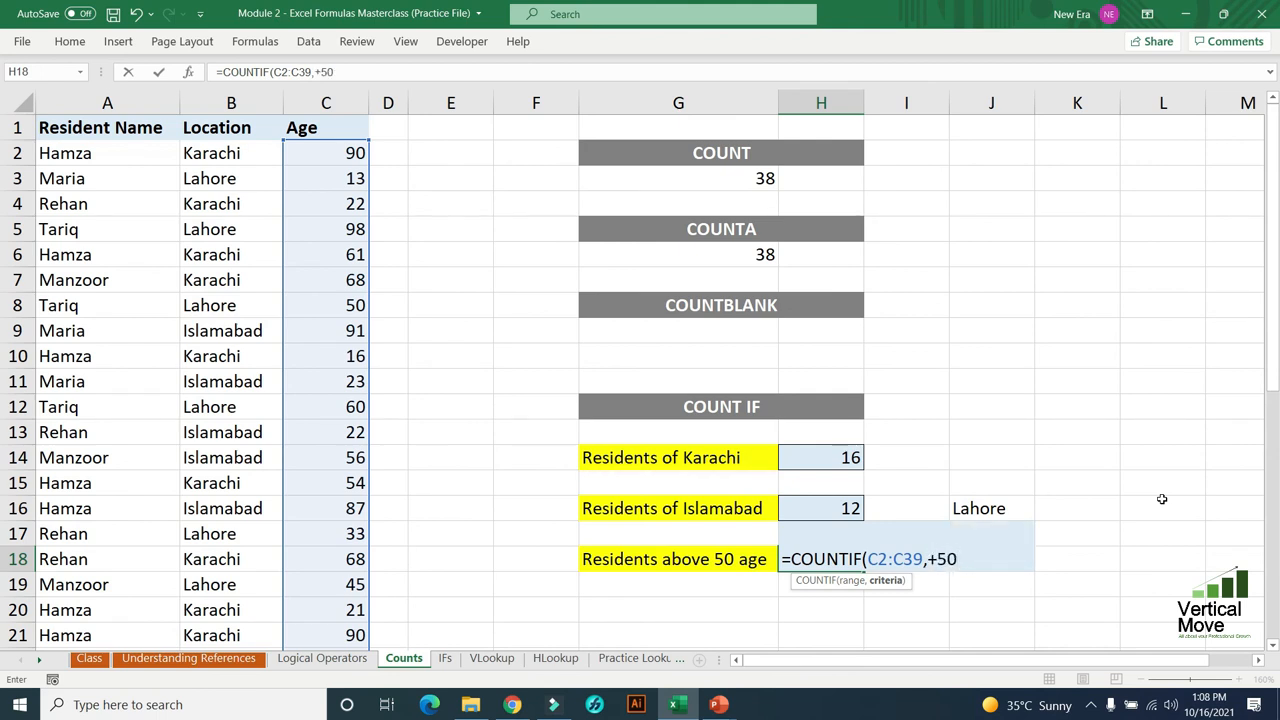
pyautogui.write(')')
pyautogui.press('Return')
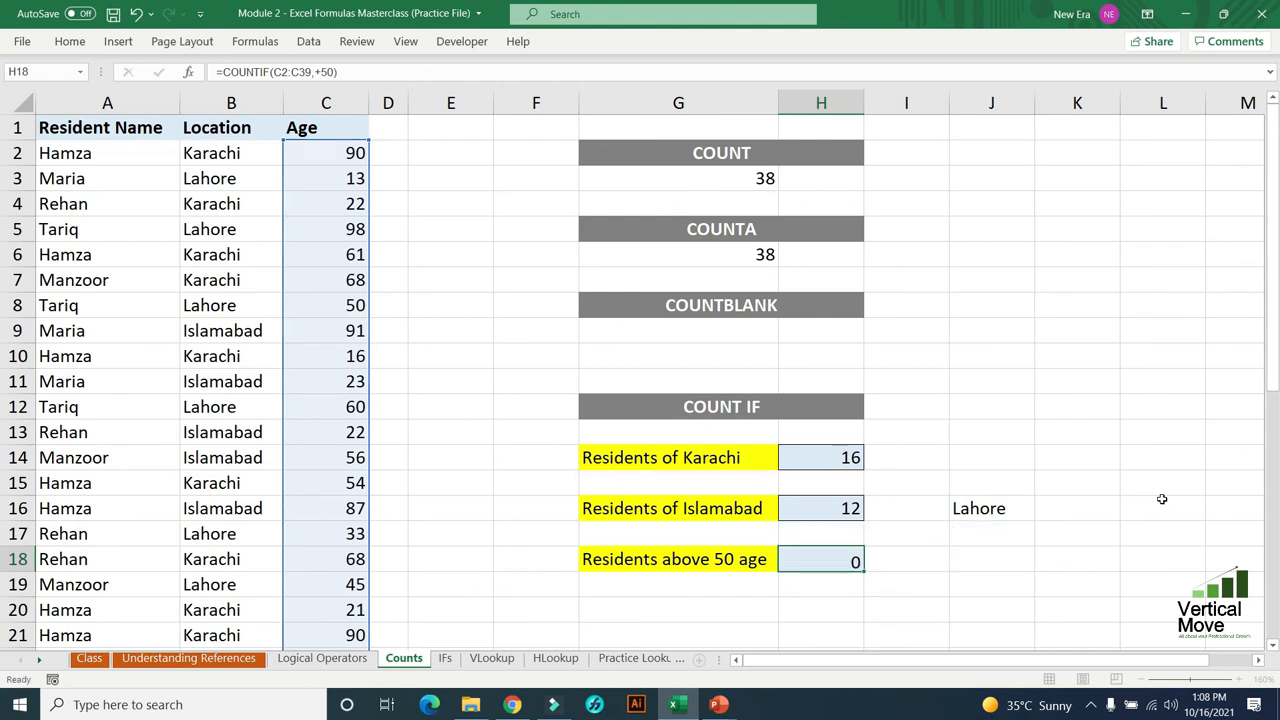
pyautogui.press('Up')
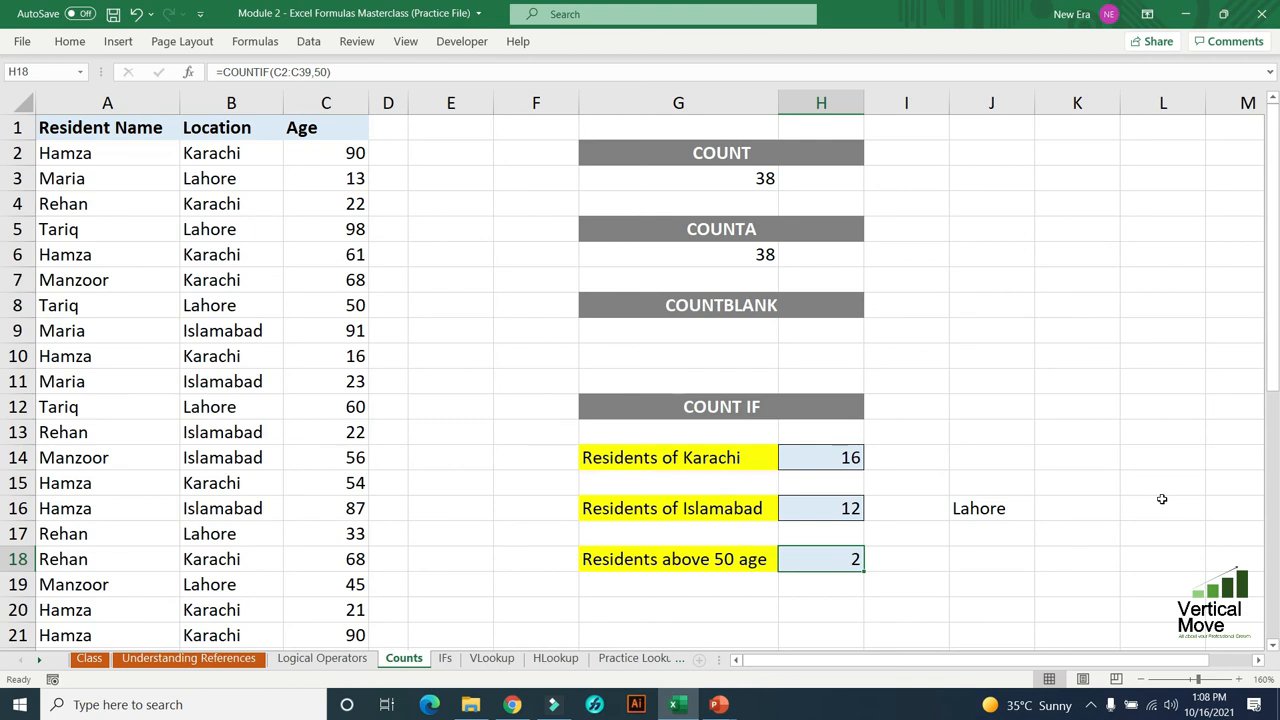
# - Change the criterion of the COUNTIF formula in H18 to ">50", enclosed in quotation marks
pyautogui.press('F2')
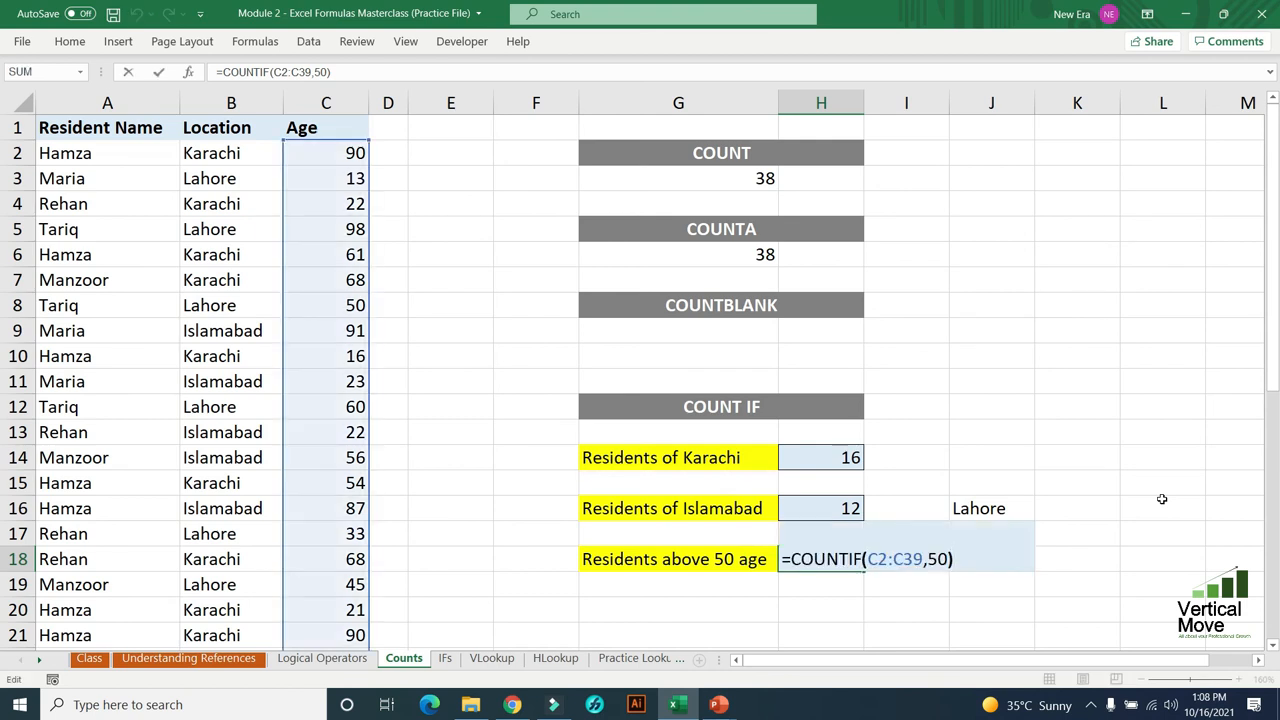
pyautogui.press('Left')
pyautogui.press('Left')
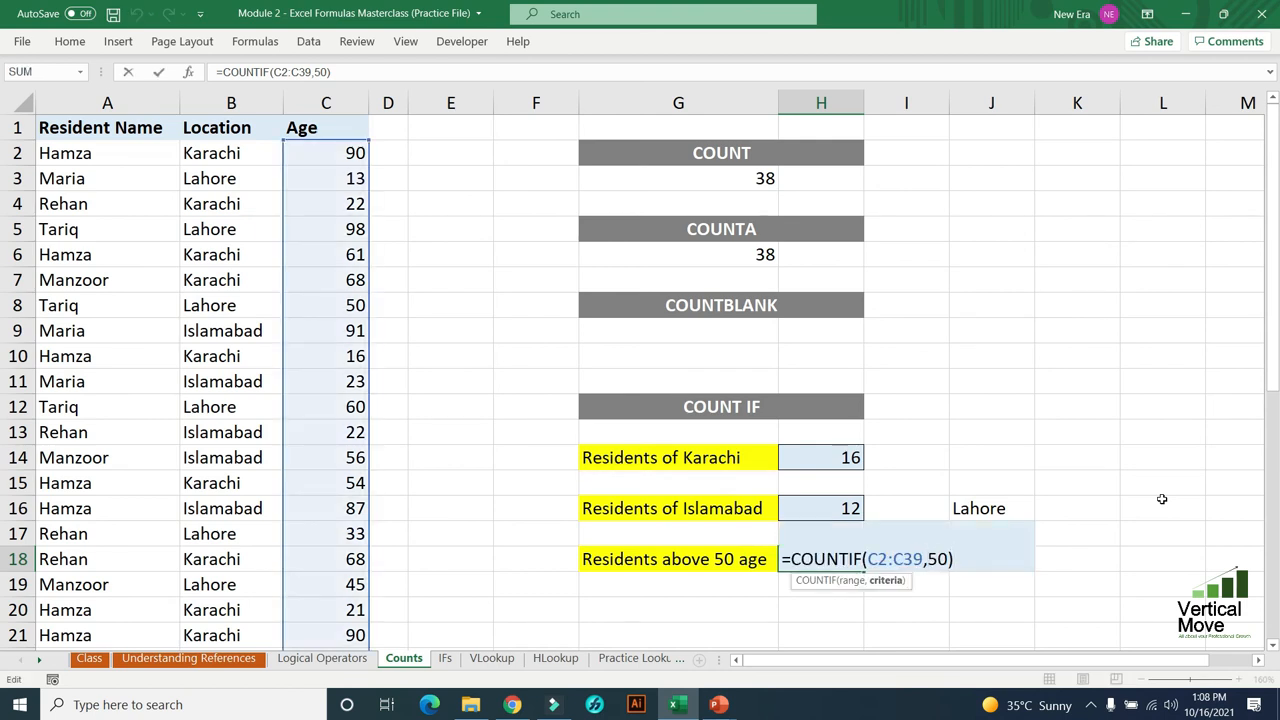
pyautogui.write('">')
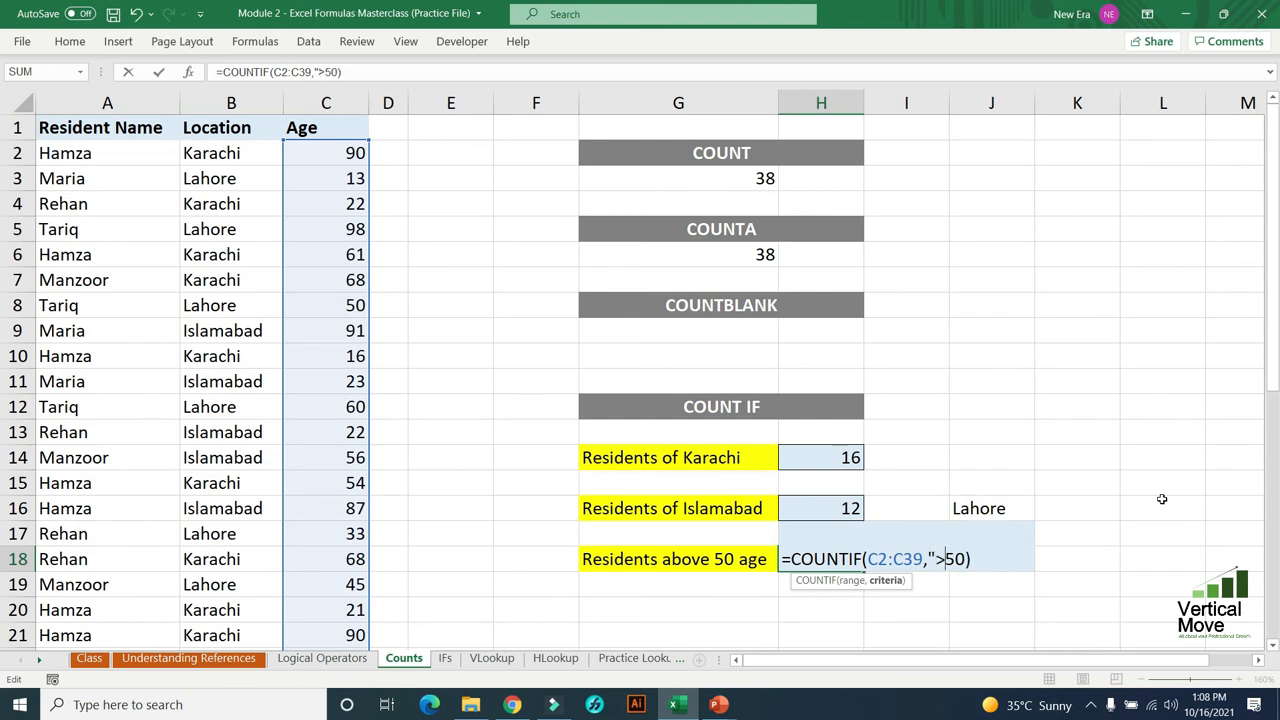
pyautogui.press('Right')
pyautogui.press('Right')
pyautogui.write('"')
pyautogui.press('Return')
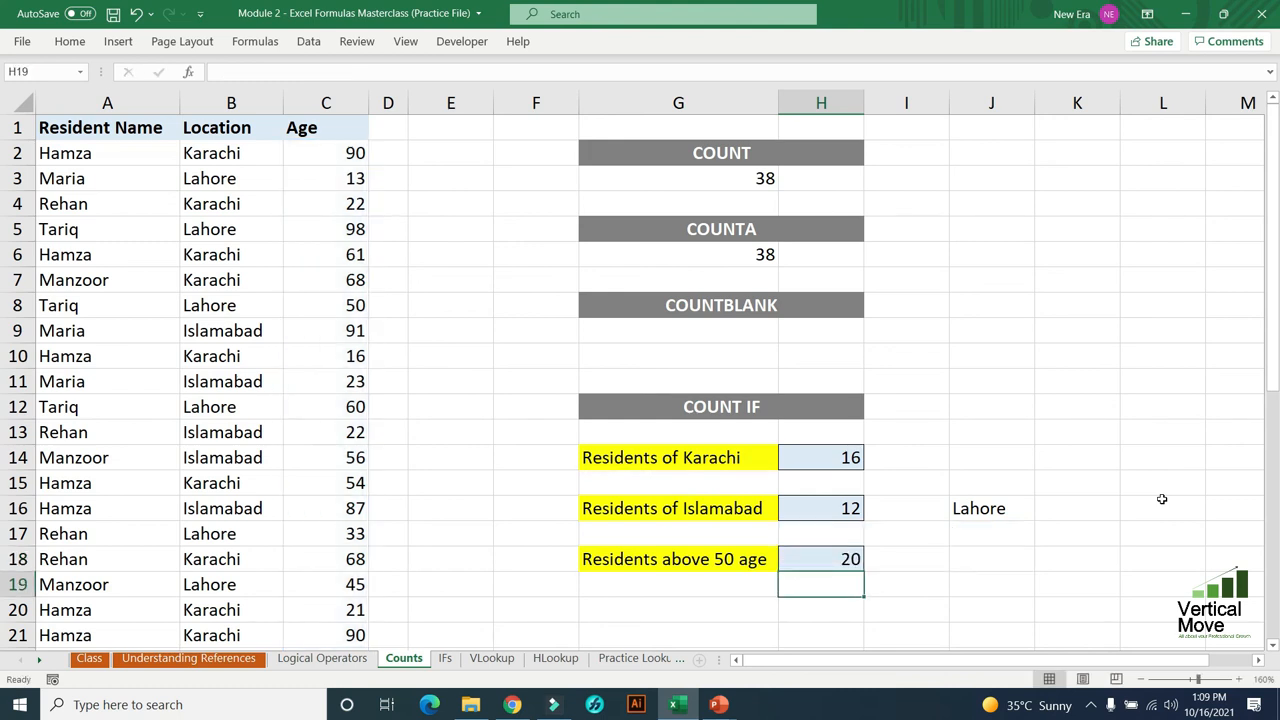
# - Check the COUNTIF formula in H18 and go to the Age column in the same row
pyautogui.press('Up')
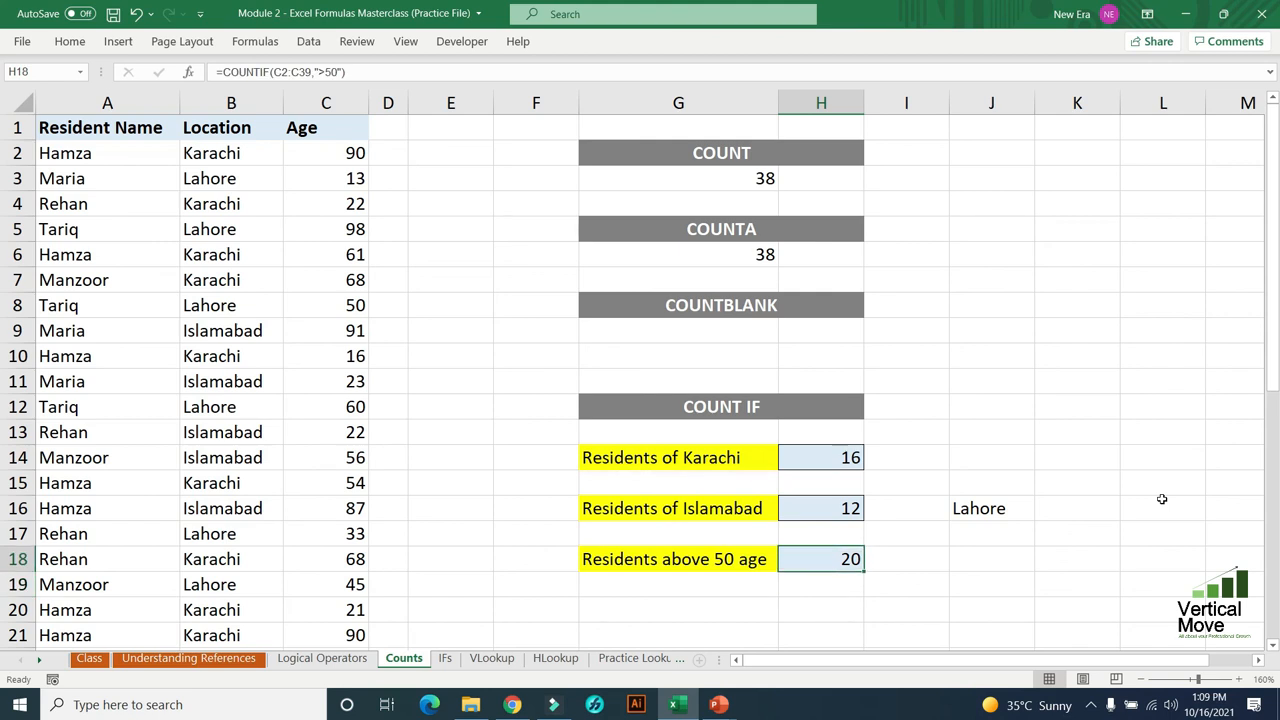
pyautogui.press('Left')
pyautogui.press('Left')
pyautogui.press('Left')
pyautogui.press('Left')
pyautogui.press('Left')
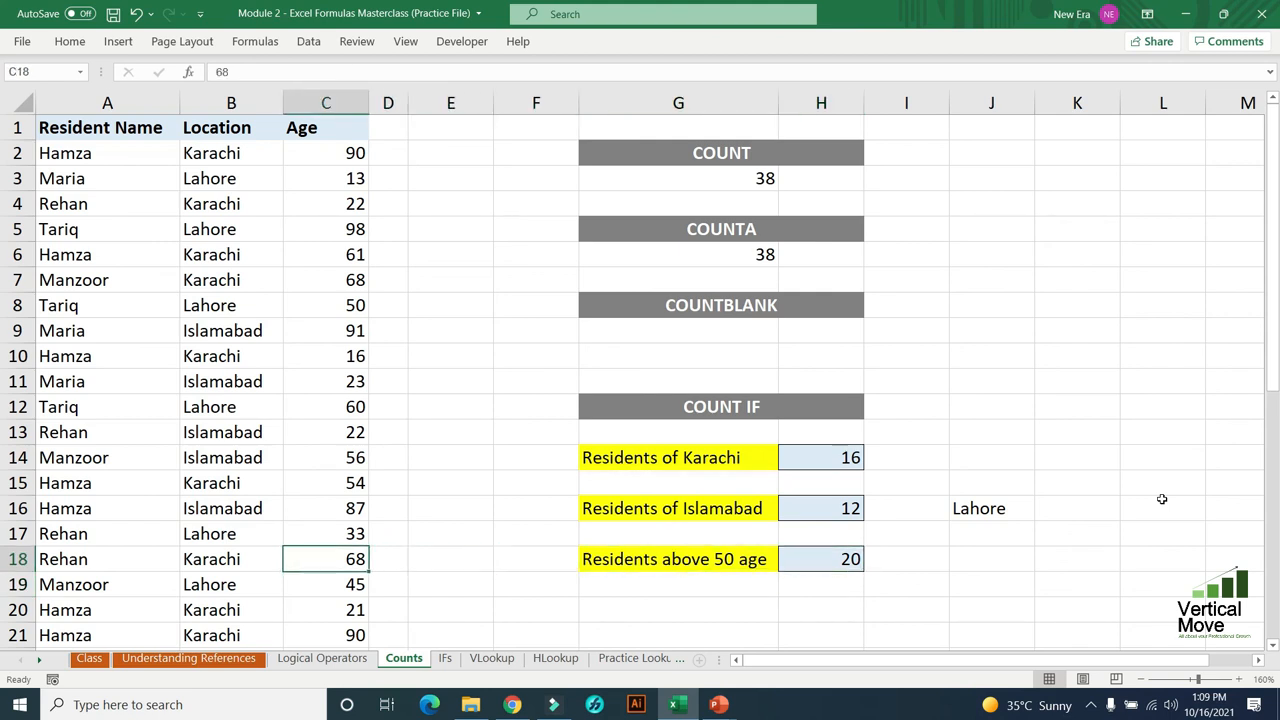